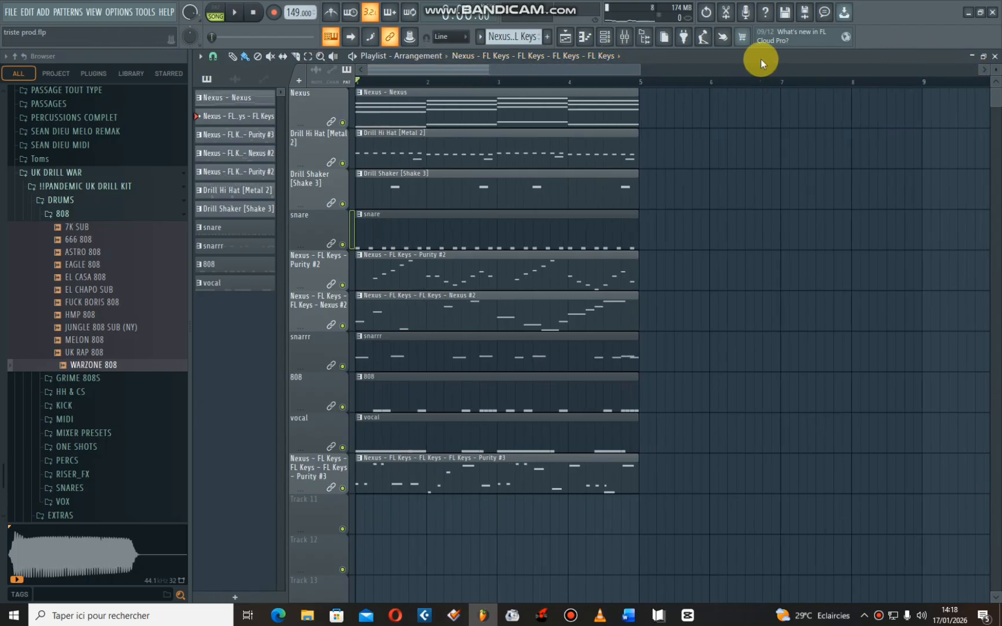
- Play the whole beat in the playlist and stop playback
key(space)
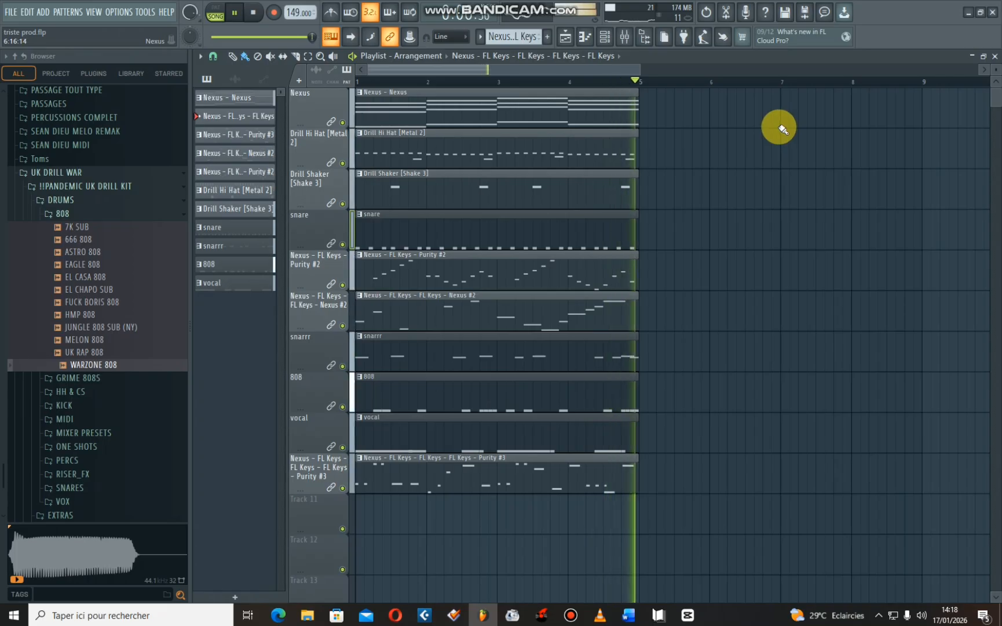
key(space)
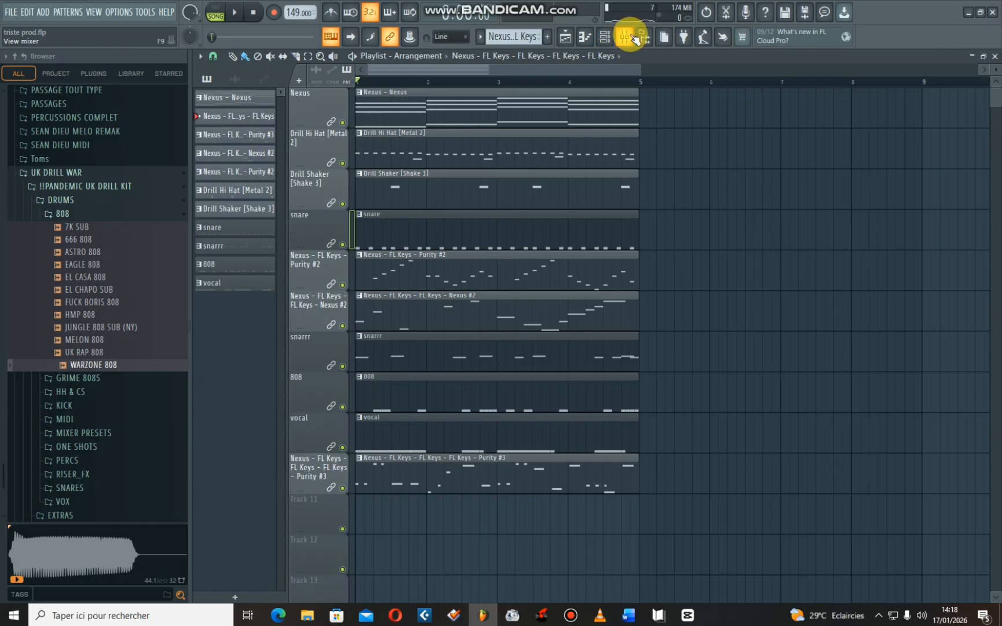
- Select the drum and 808 channels from 808_Knock Kick through WARZONE 808 in the Channel rack, leaving out Purity, Purity #2 and Vox 09
click(615, 37)
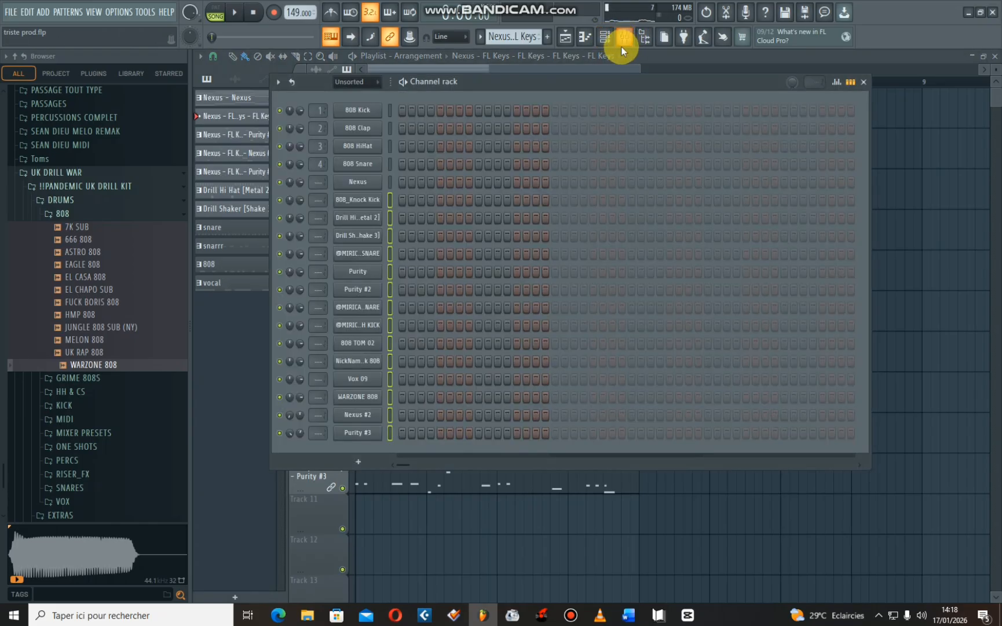
click(390, 200)
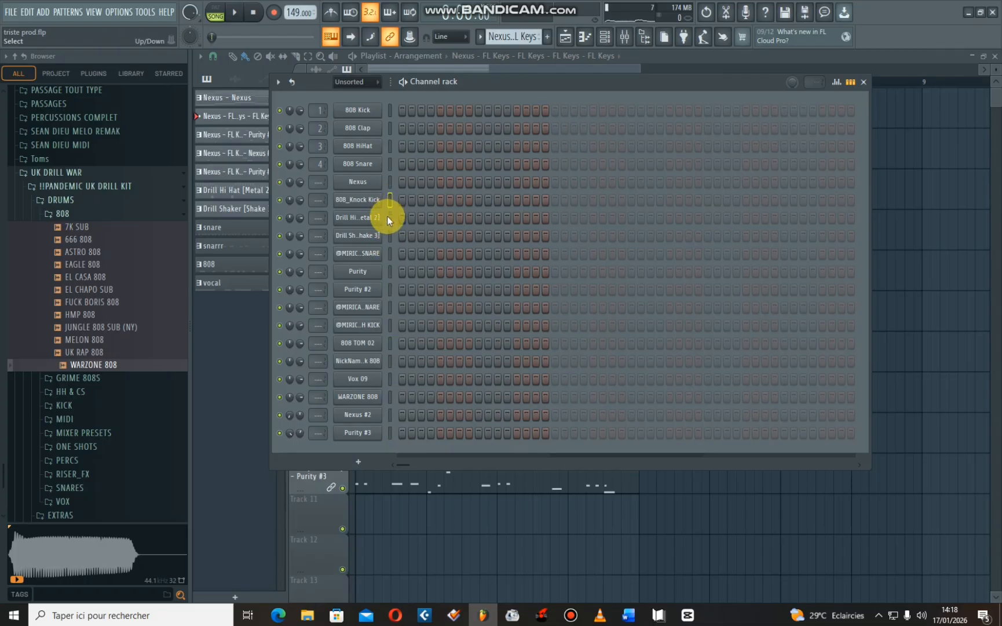
click(390, 253)
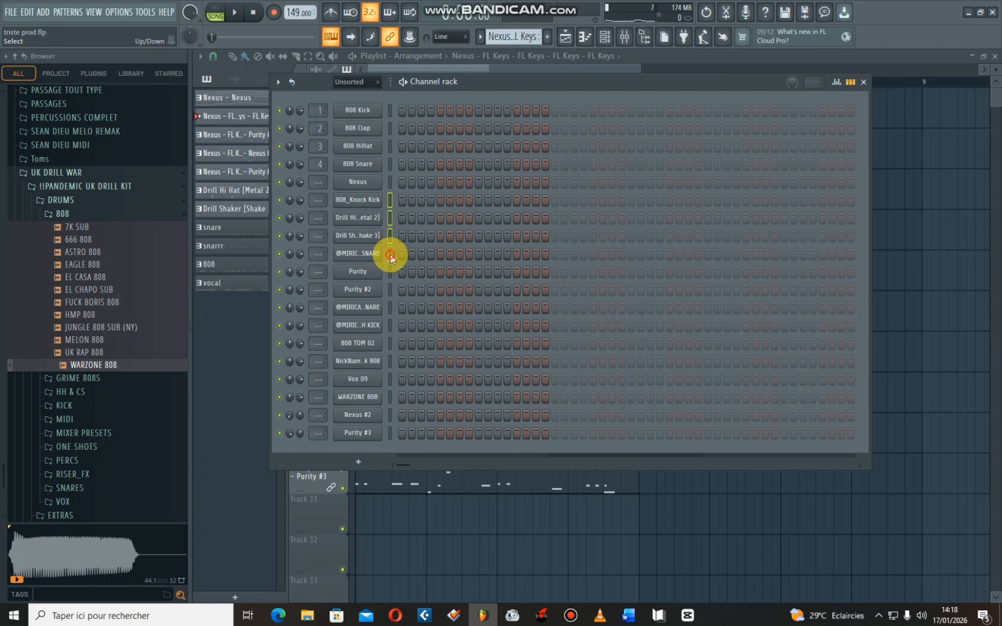
shift+click(389, 326)
shift+click(392, 346)
shift+click(392, 364)
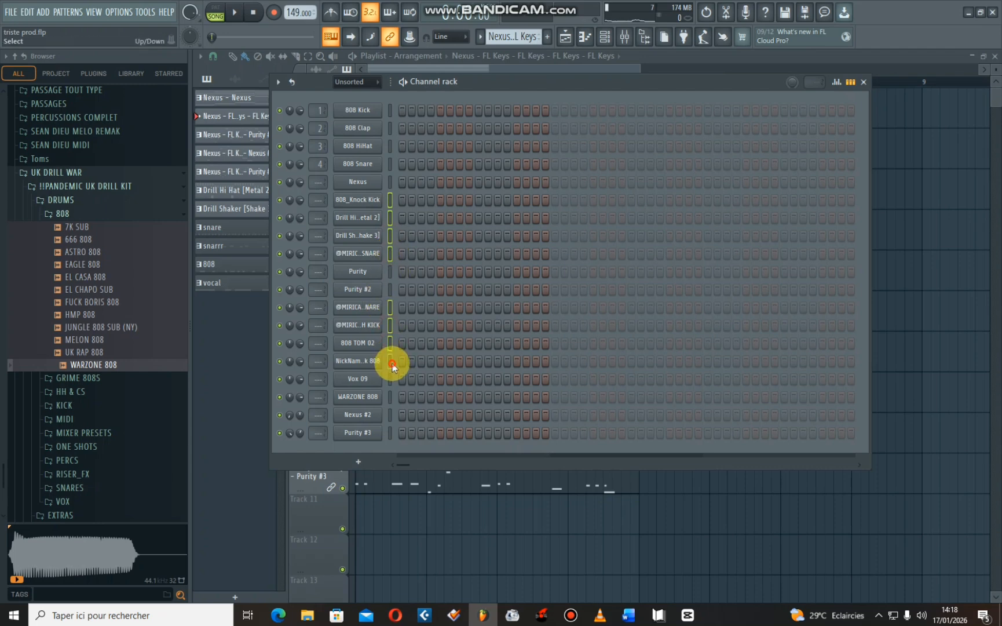
shift+click(390, 397)
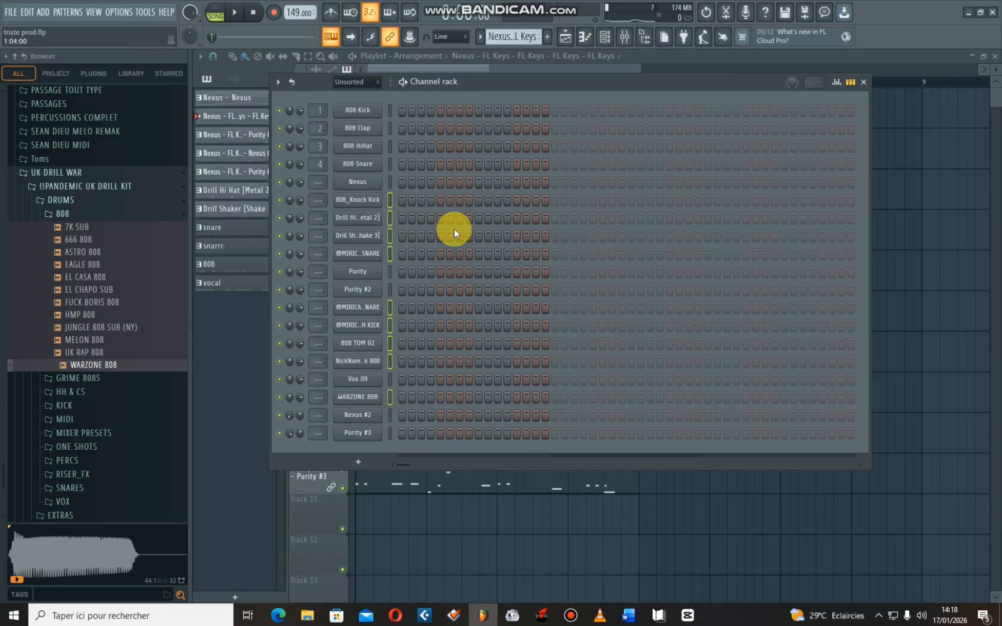
- Open the mixer and route the selected drum channels to consecutive mixer tracks starting from Insert 1
click(636, 40)
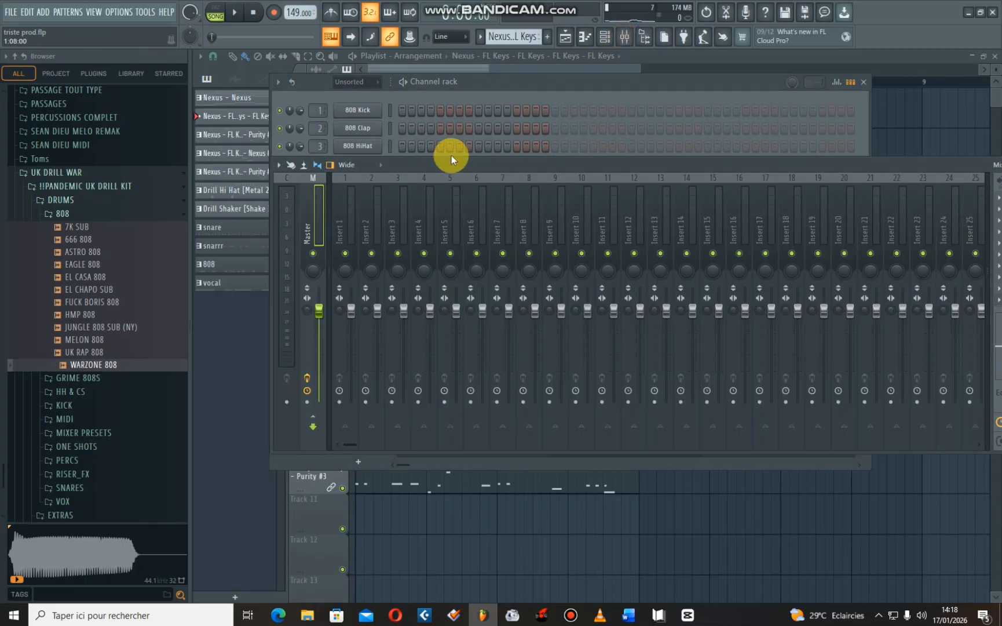
drag(538, 169, 517, 105)
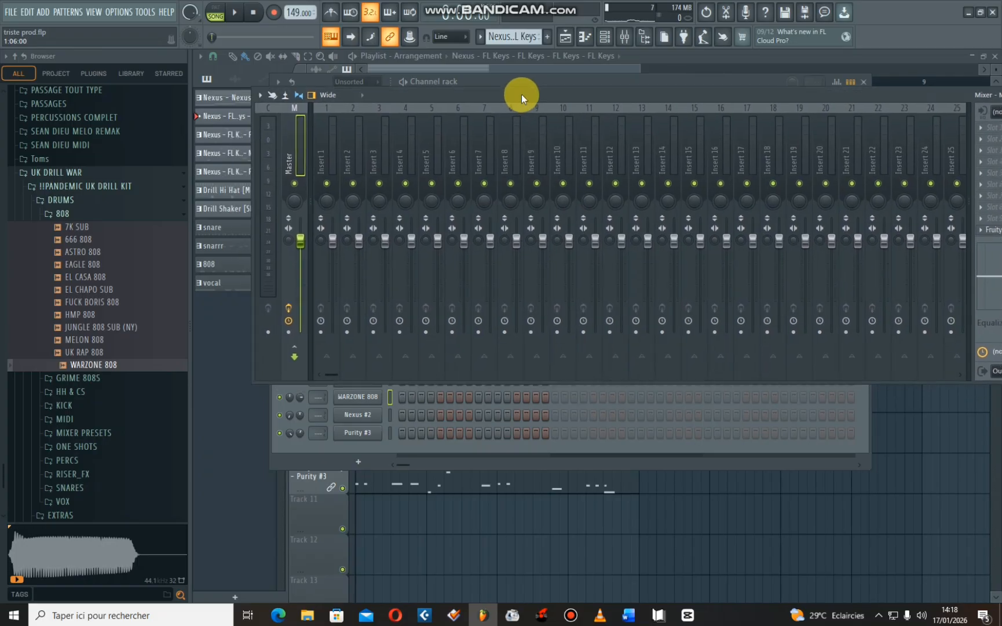
right_click(339, 183)
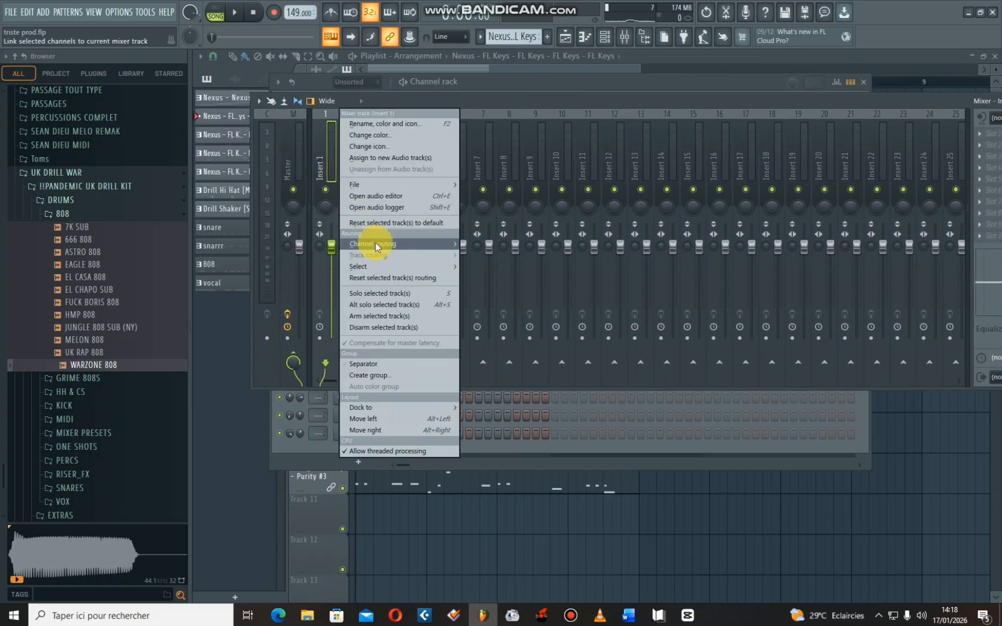
mouse_move(375, 243)
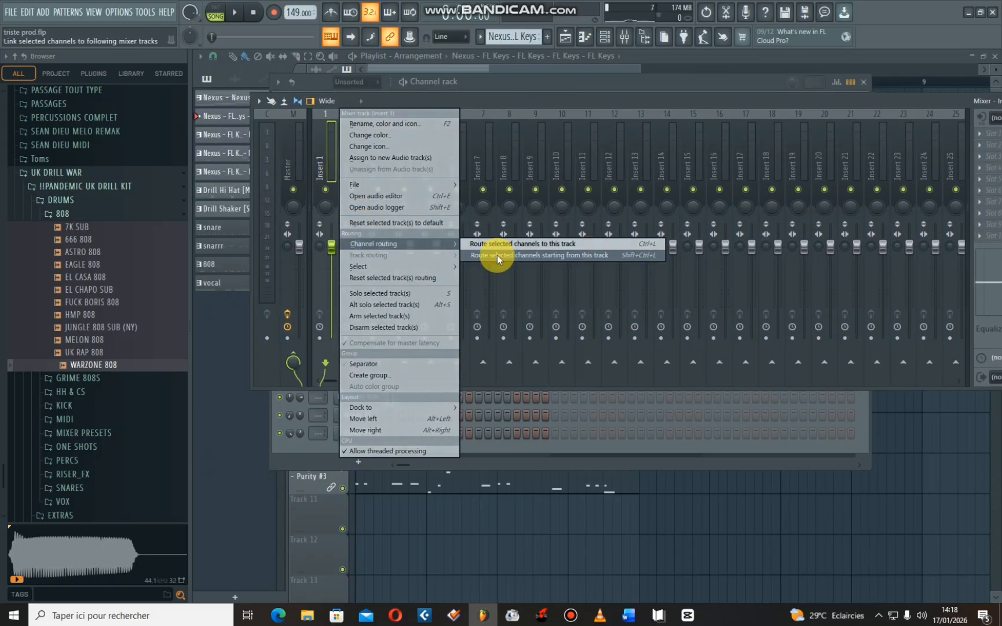
click(534, 254)
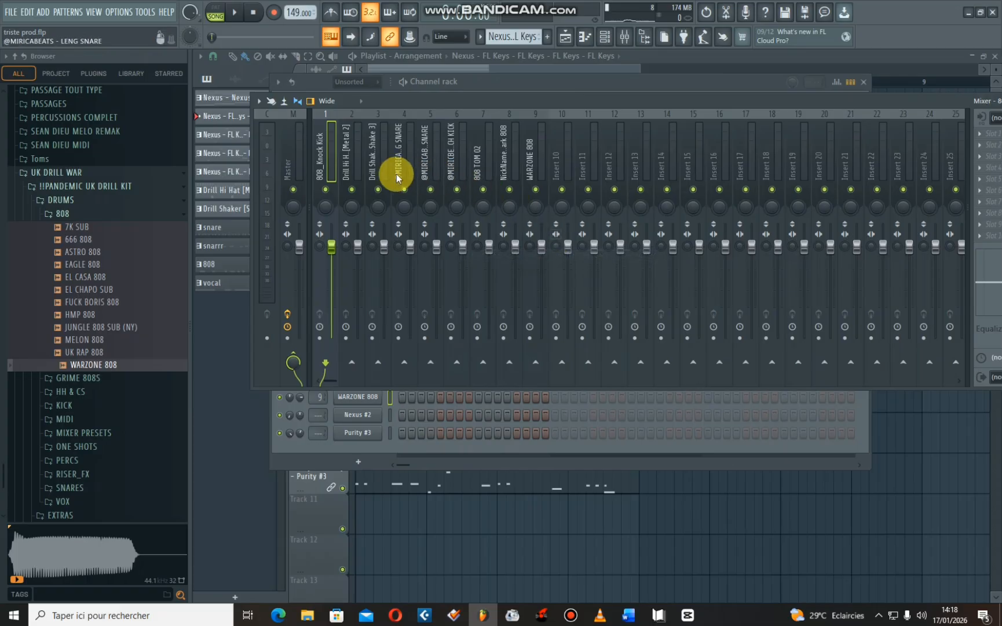
- Play the beat briefly to check the meters of the routed drum tracks in the mixer
key(space)
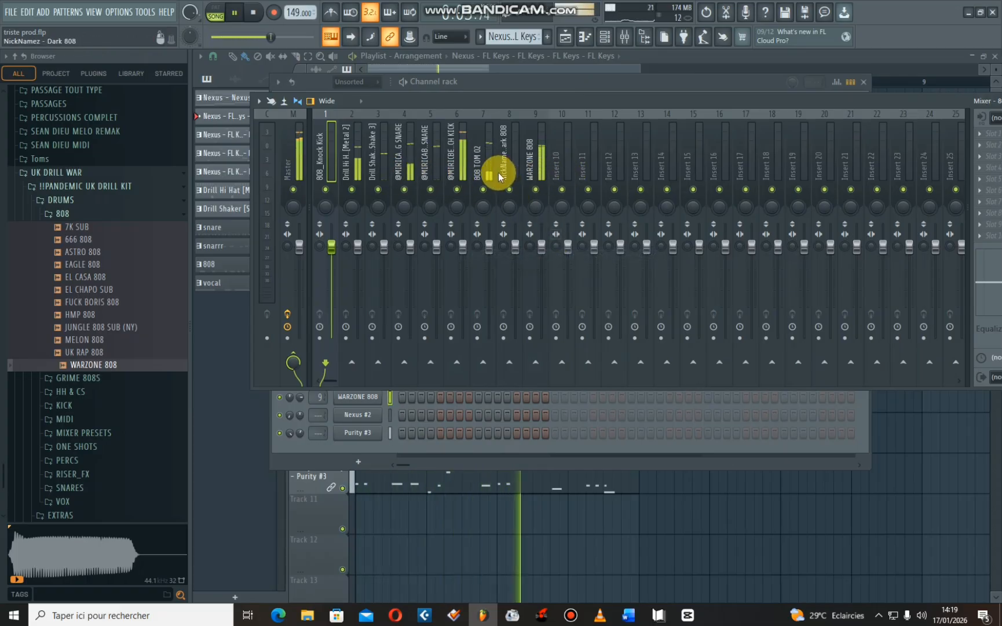
key(space)
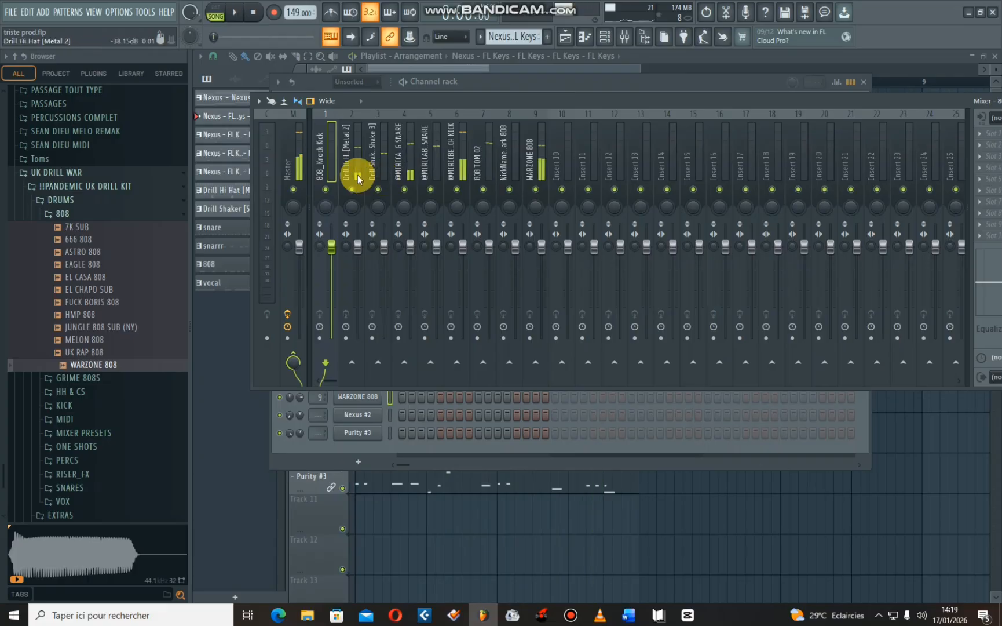
right_click(326, 172)
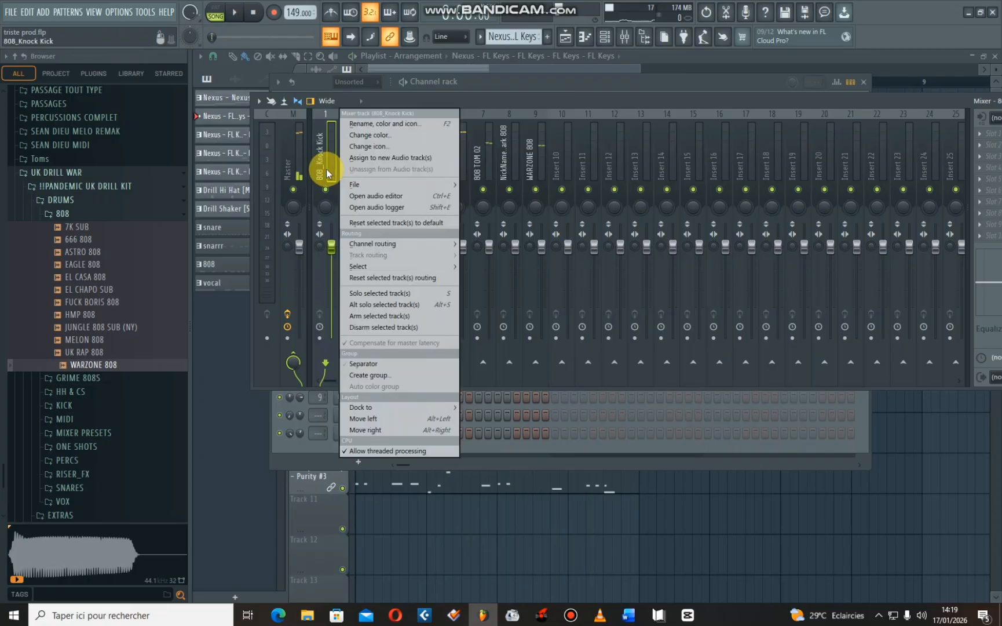
click(561, 109)
key(space)
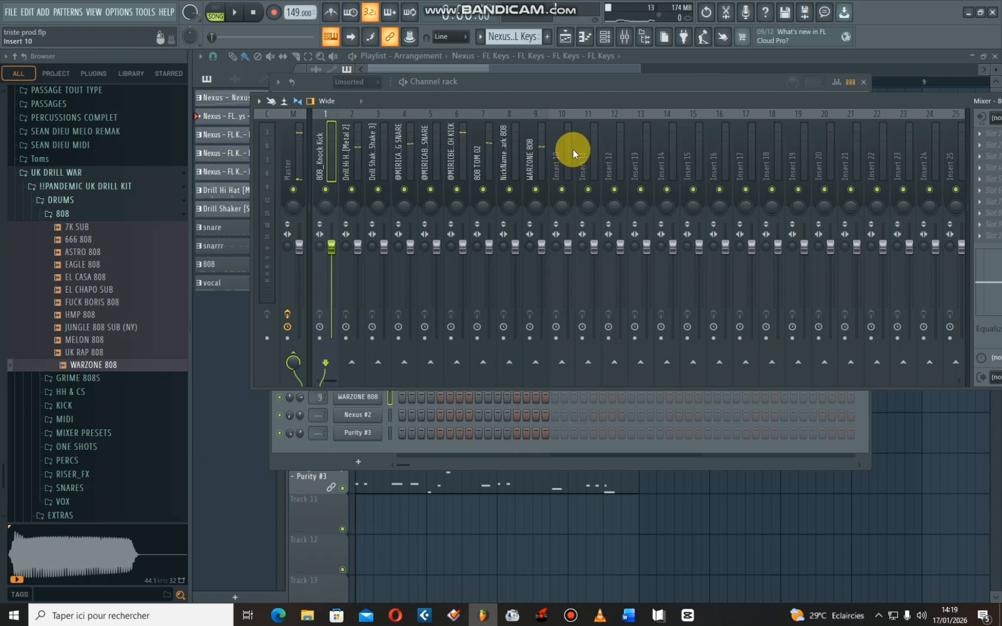
- Rename mixer track Insert 10 as DRUMS and colour it red
right_click(572, 134)
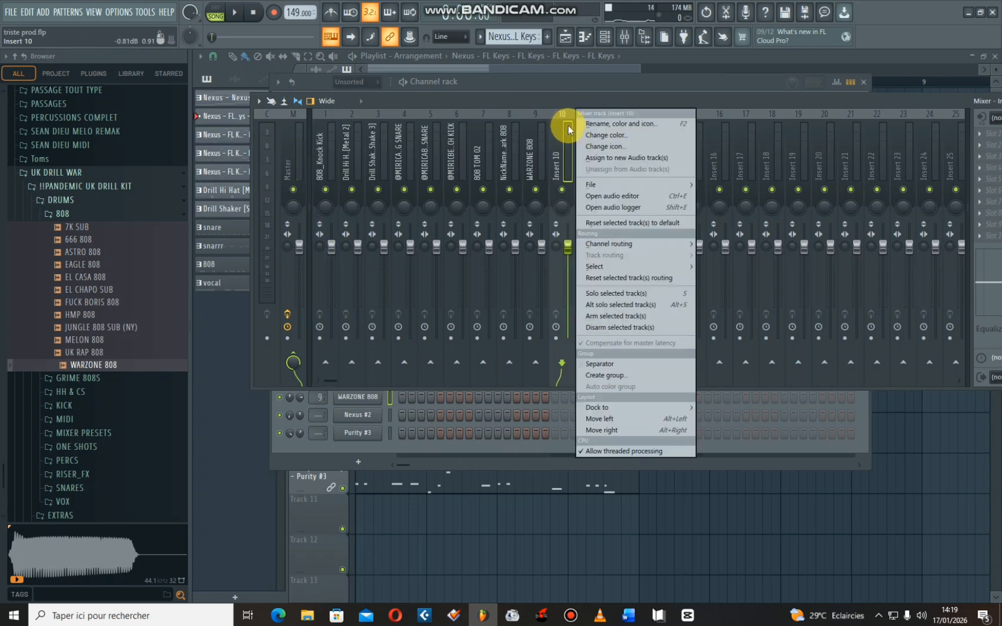
click(568, 117)
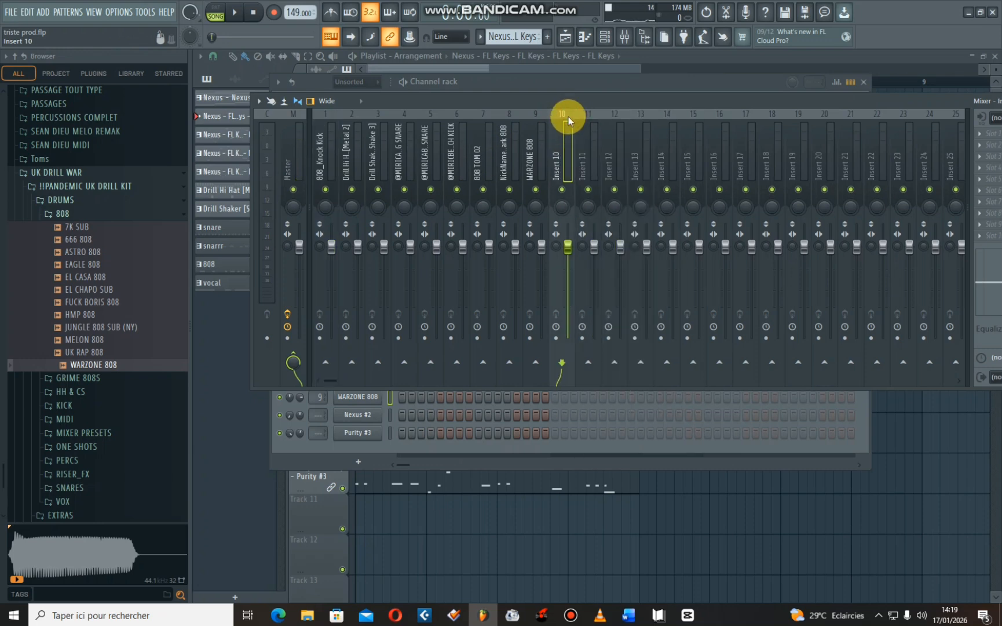
right_click(565, 153)
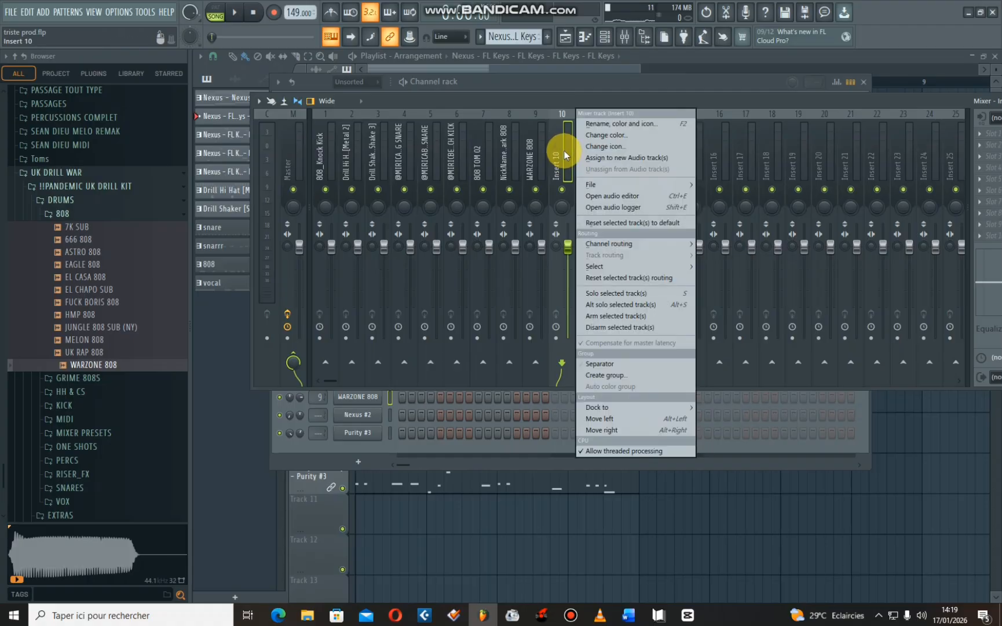
click(620, 125)
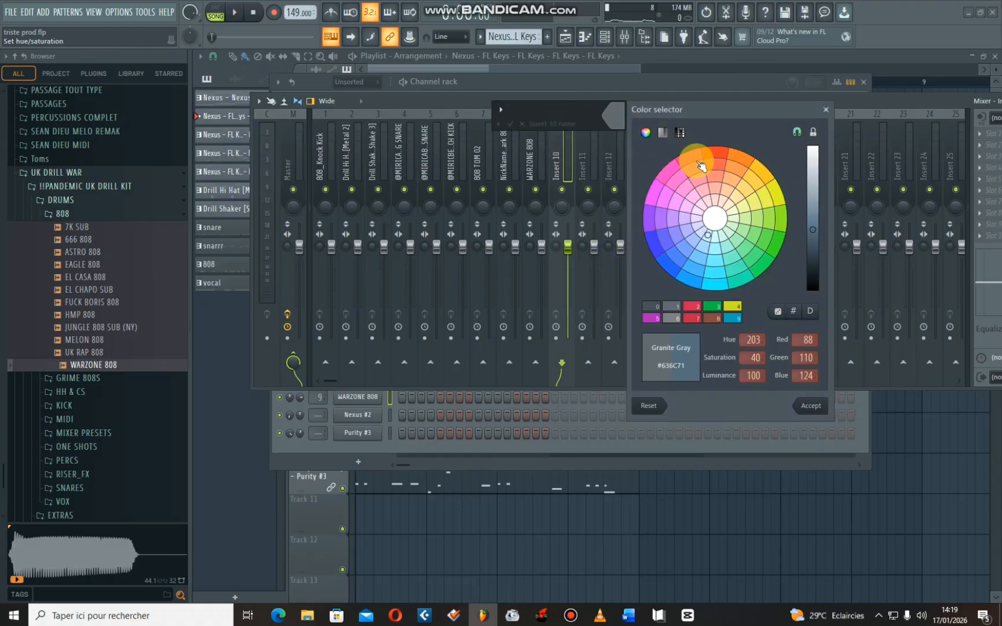
click(716, 152)
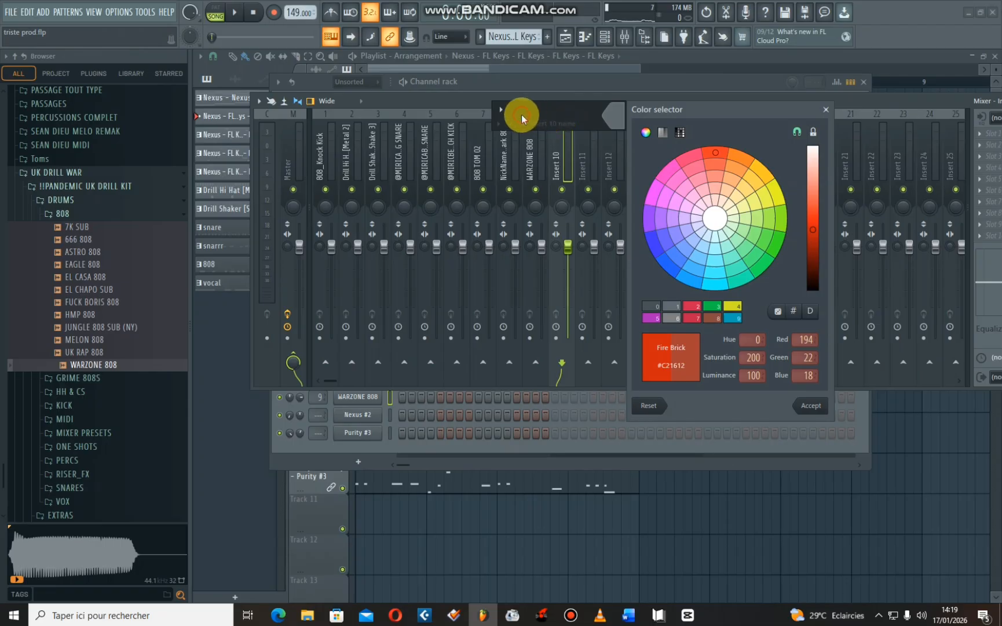
click(801, 406)
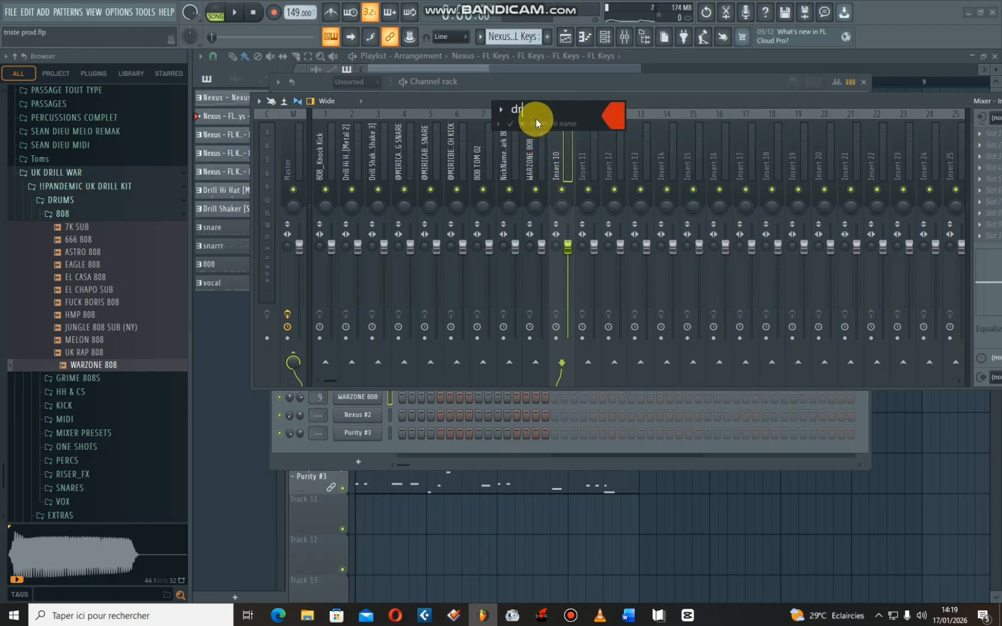
text(drum)
click(510, 124)
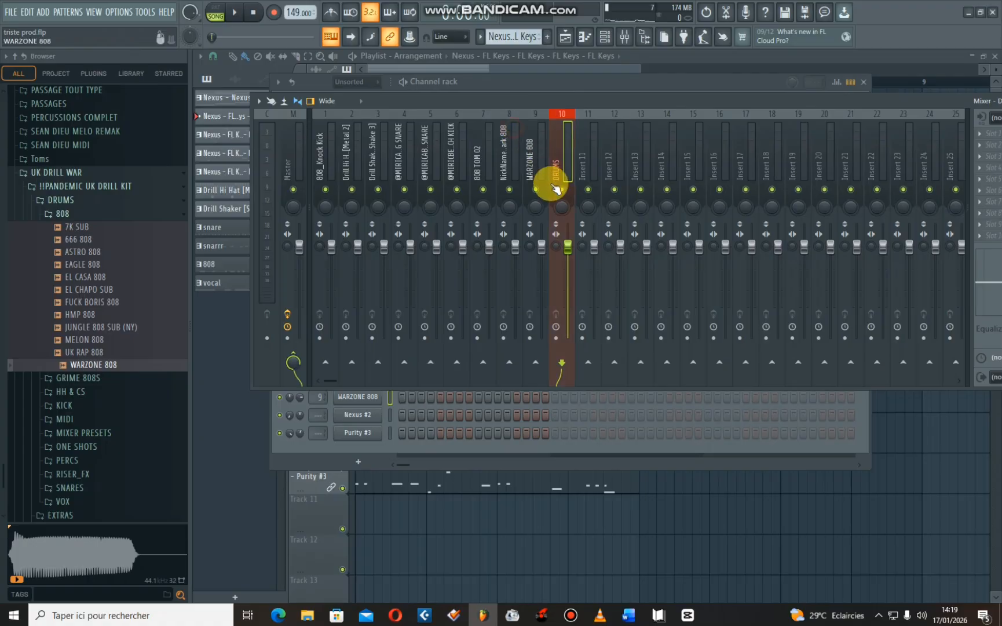
- Select mixer tracks 1 to 9, from 808_Knock Kick to WARZONE 808, and route them to the DRUMS track only
drag(331, 176, 539, 183)
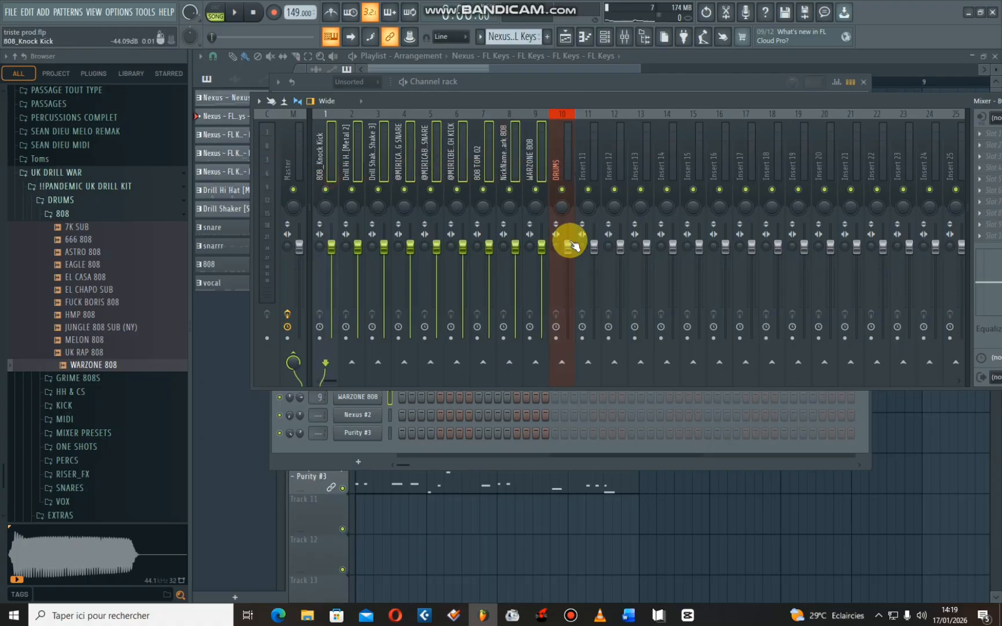
right_click(560, 364)
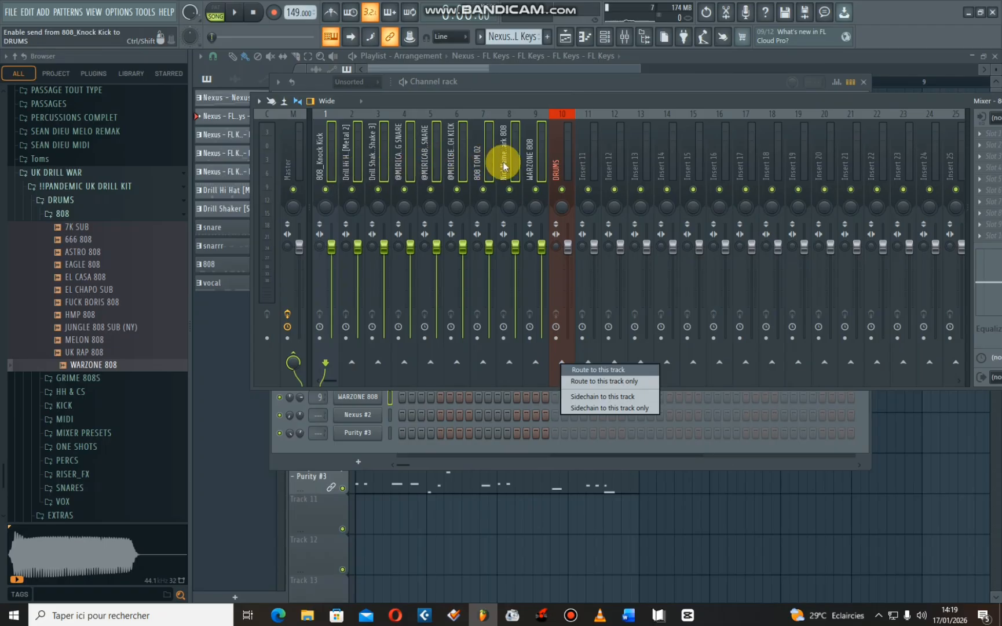
click(564, 172)
drag(331, 175, 531, 183)
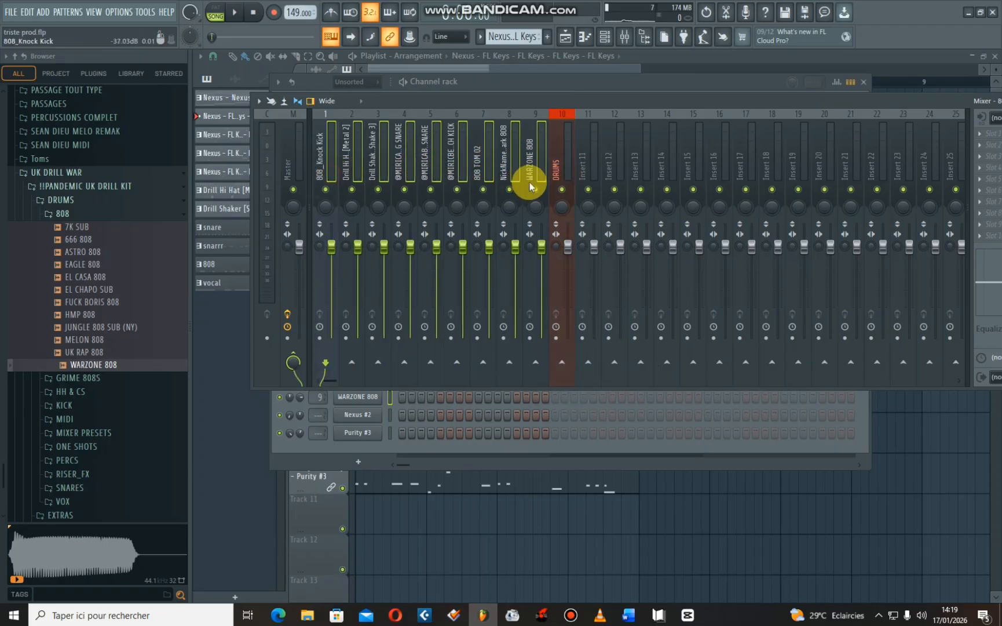
right_click(563, 367)
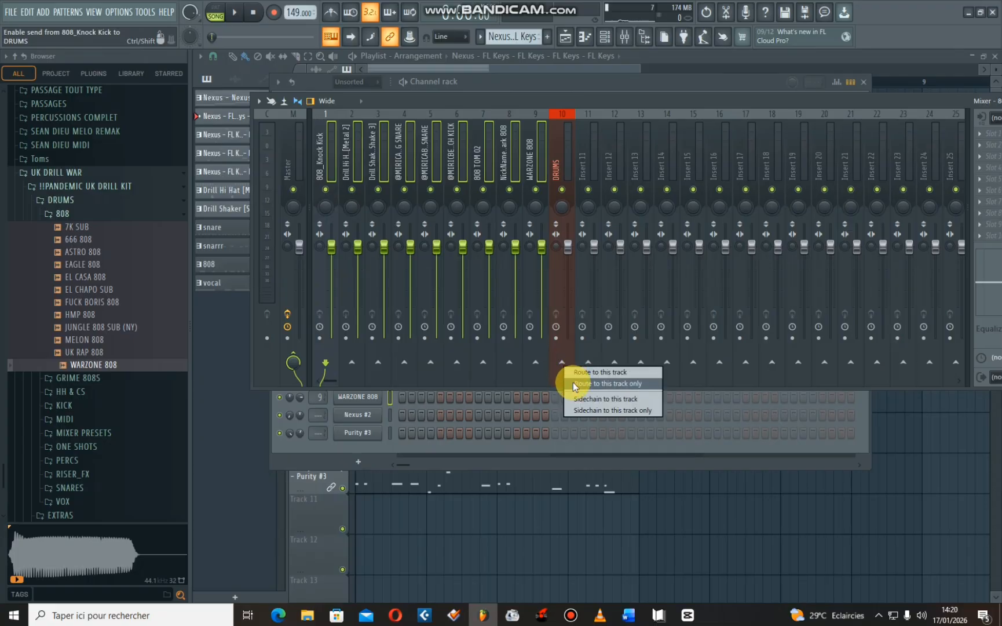
click(573, 382)
- Test the DRUMS bus by lowering and raising its volume fader during playback, and reset the fader to its default
key(space)
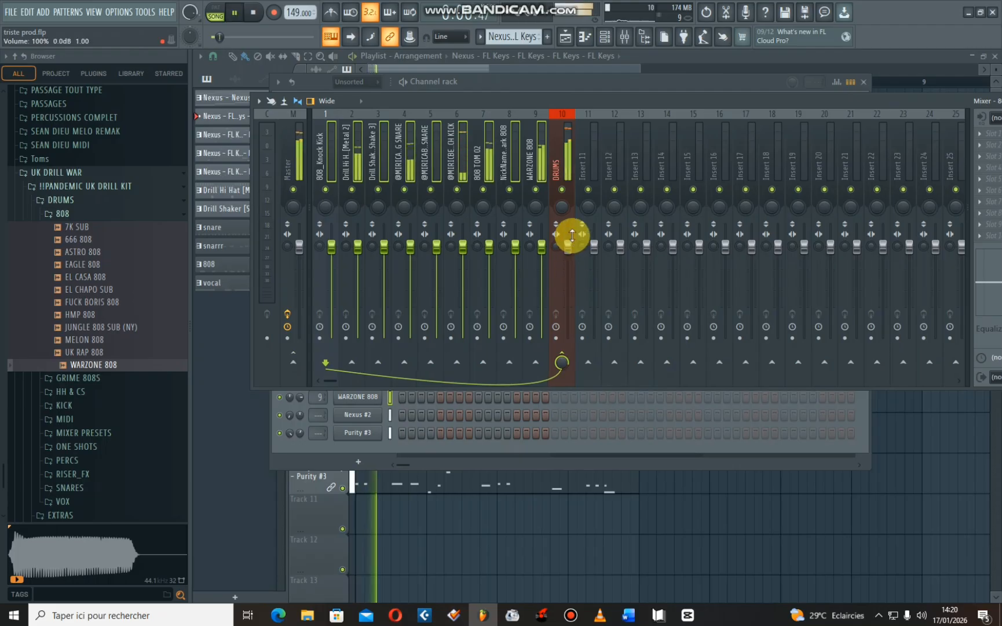
key(space)
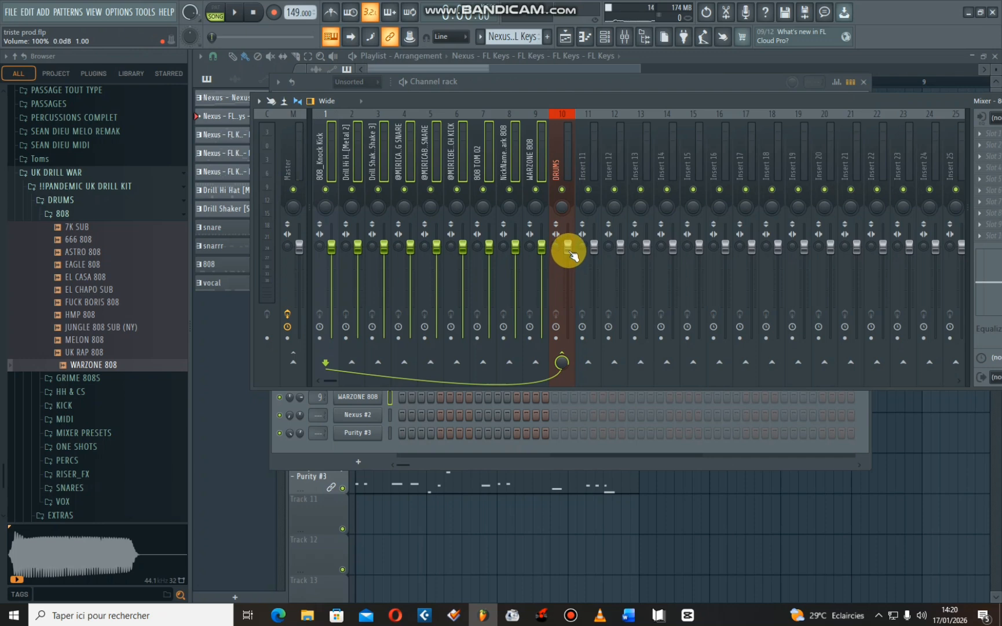
key(space)
drag(571, 253, 568, 323)
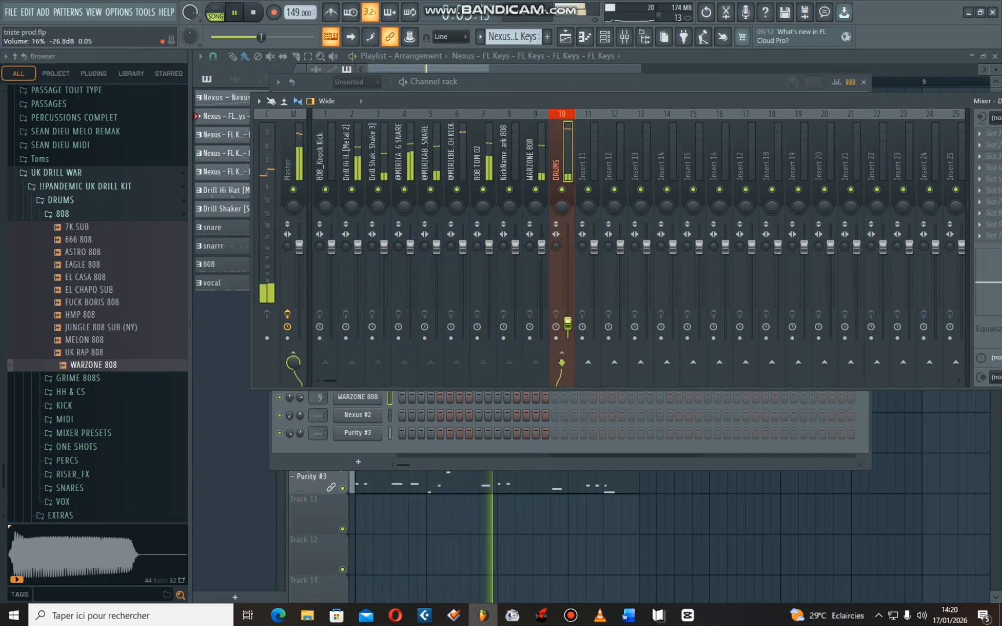
key(space)
drag(570, 325, 567, 262)
key(space)
right_click(568, 262)
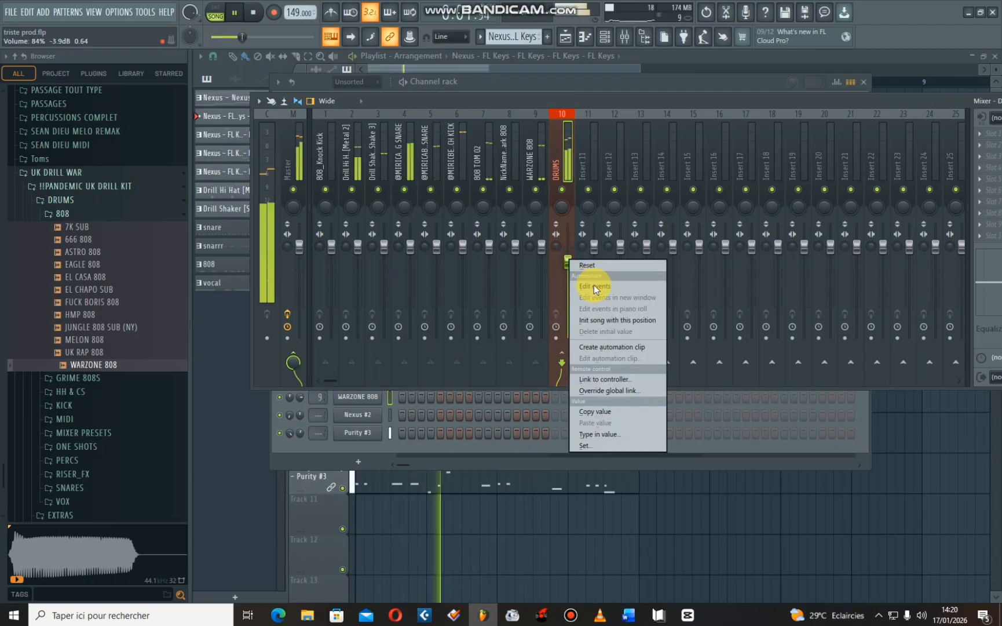
click(594, 267)
key(space)
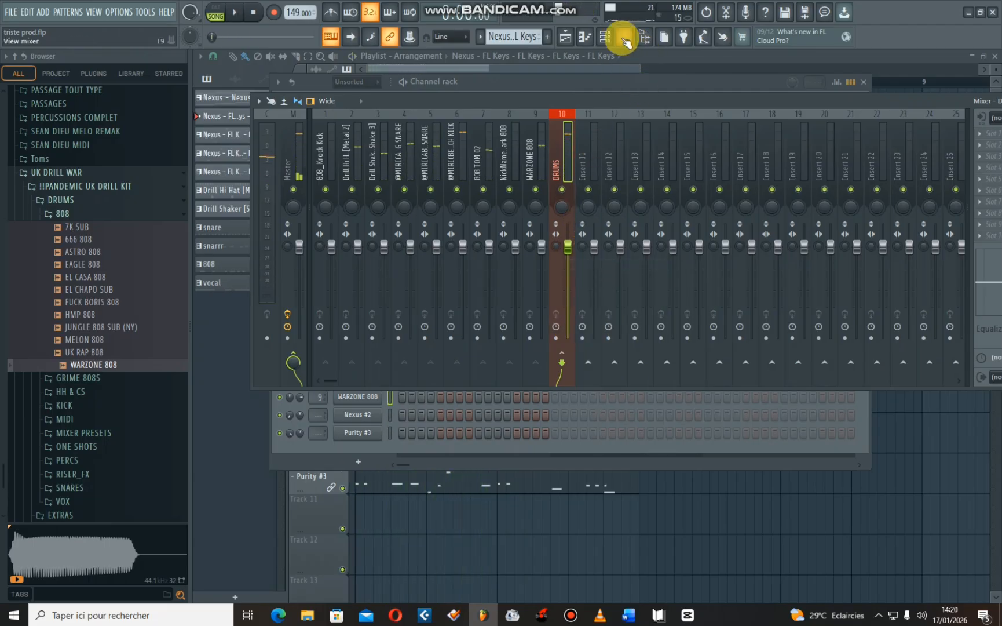
- Close the mixer and select the melodic channels Nexus, Purity, Purity #2, Nexus #2 and Purity #3 in the Channel rack
click(624, 37)
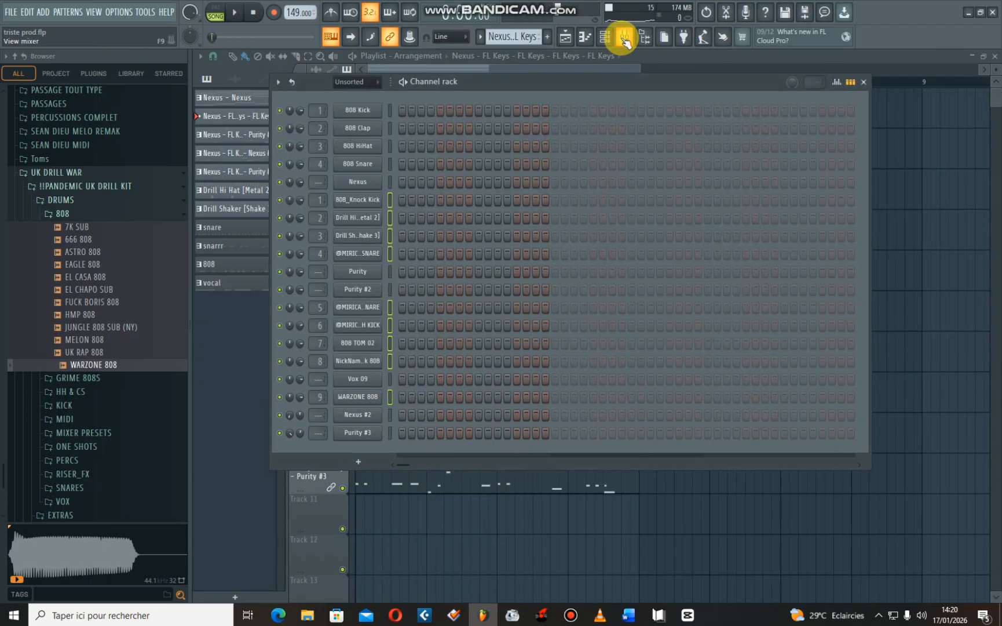
click(388, 271)
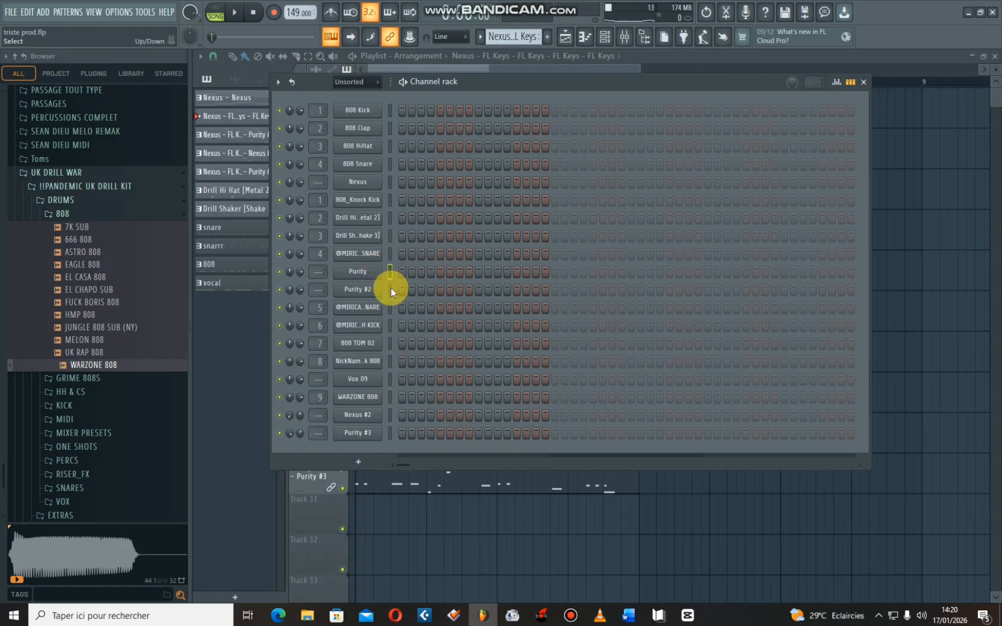
shift+click(390, 289)
shift+click(390, 415)
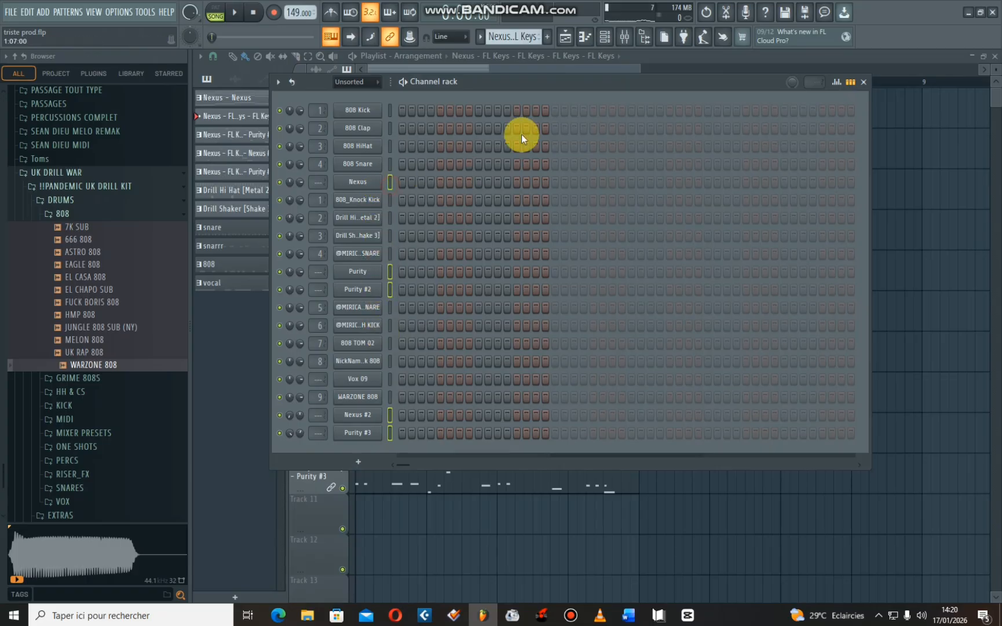
- Route the selected melodic channels to consecutive mixer tracks starting from Insert 11
click(625, 36)
right_click(593, 166)
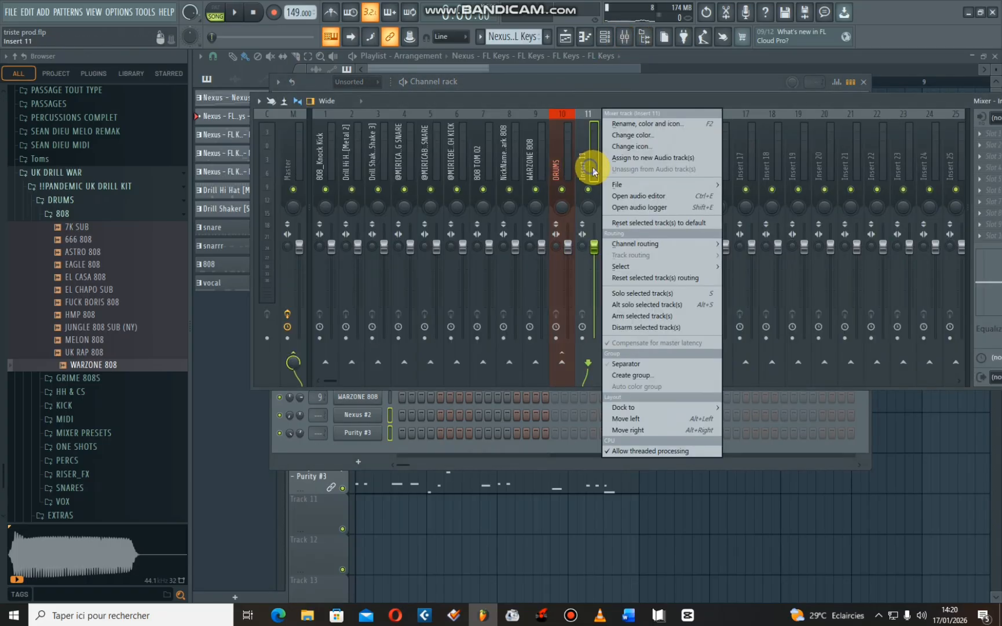
mouse_move(644, 246)
click(779, 257)
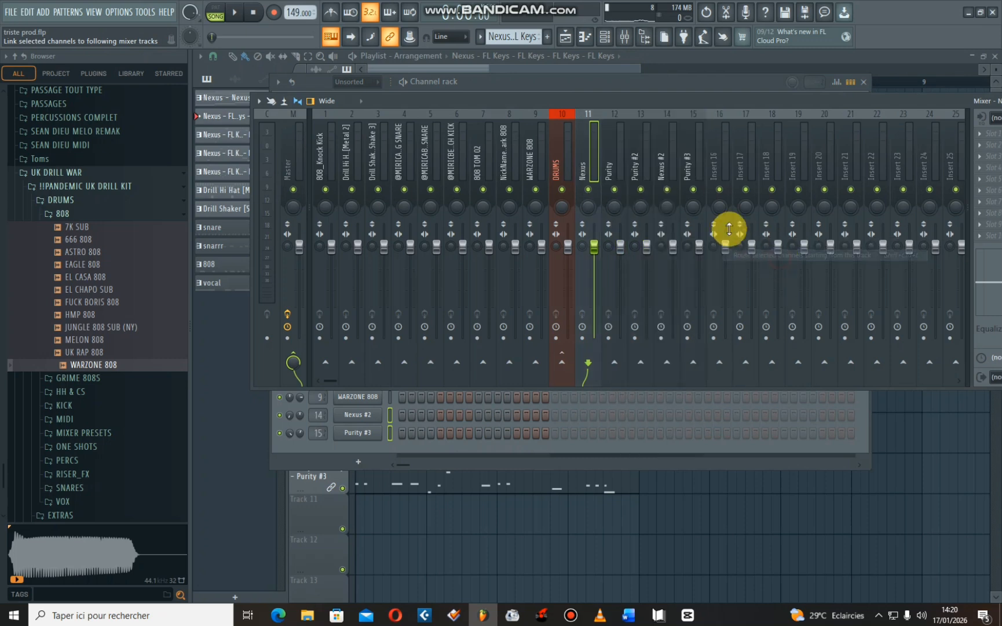
- Rename mixer track Insert 16 as MELO and colour it lime green (#23C212)
right_click(727, 163)
click(775, 124)
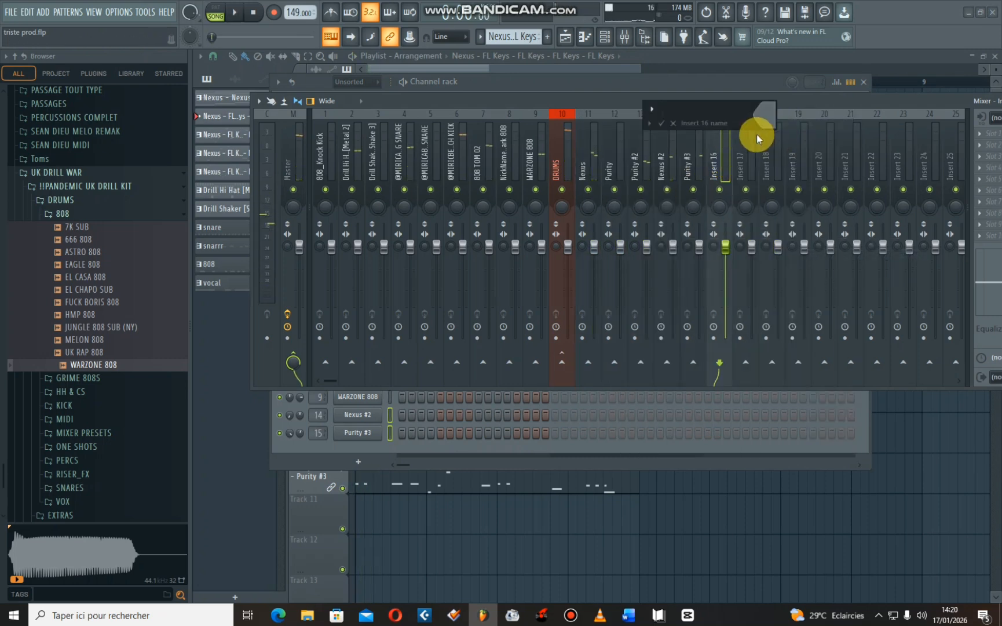
text(MELO)
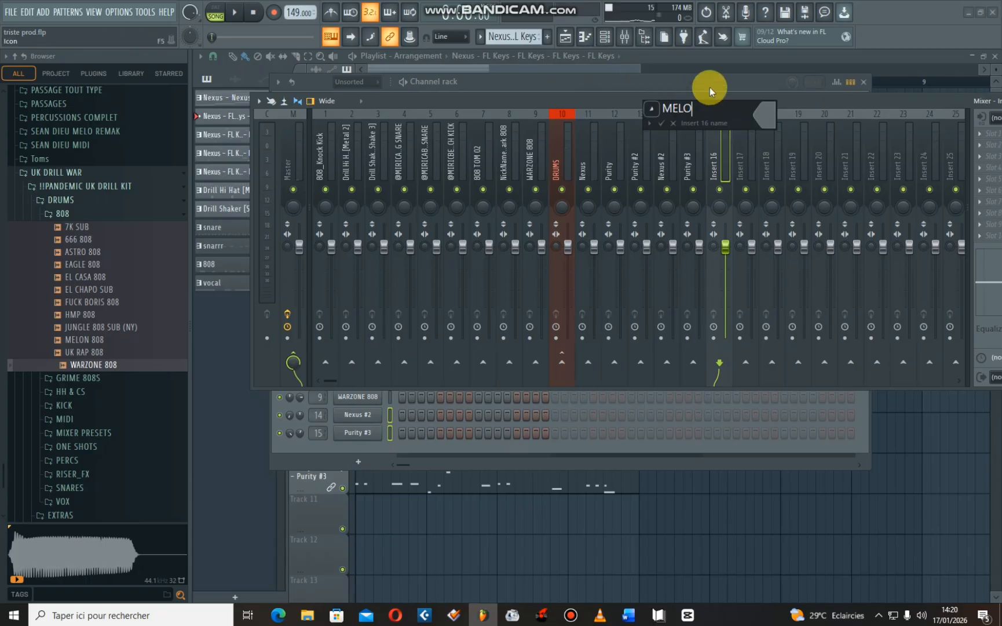
click(763, 115)
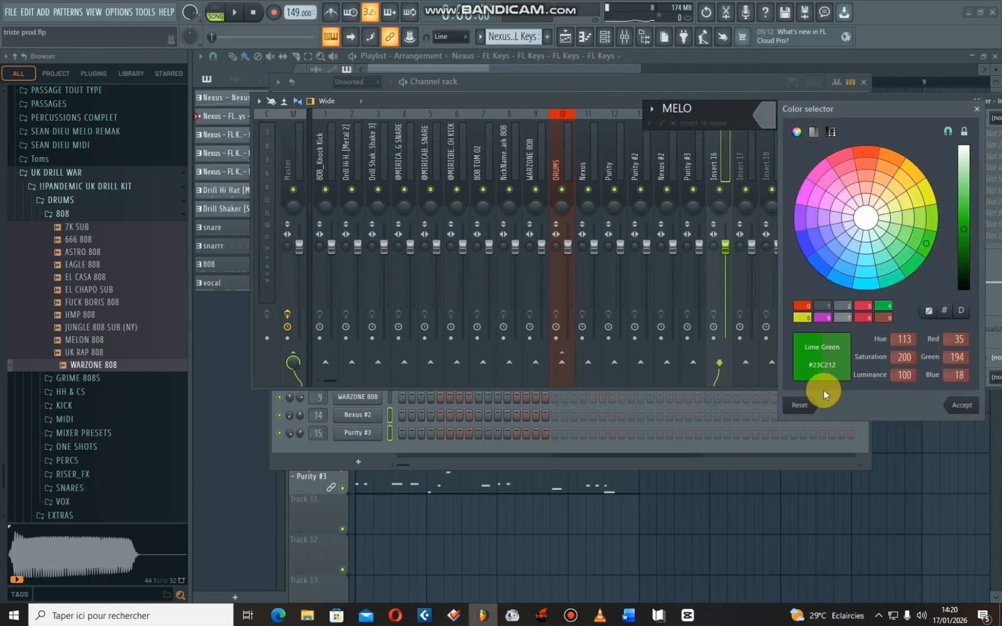
click(959, 406)
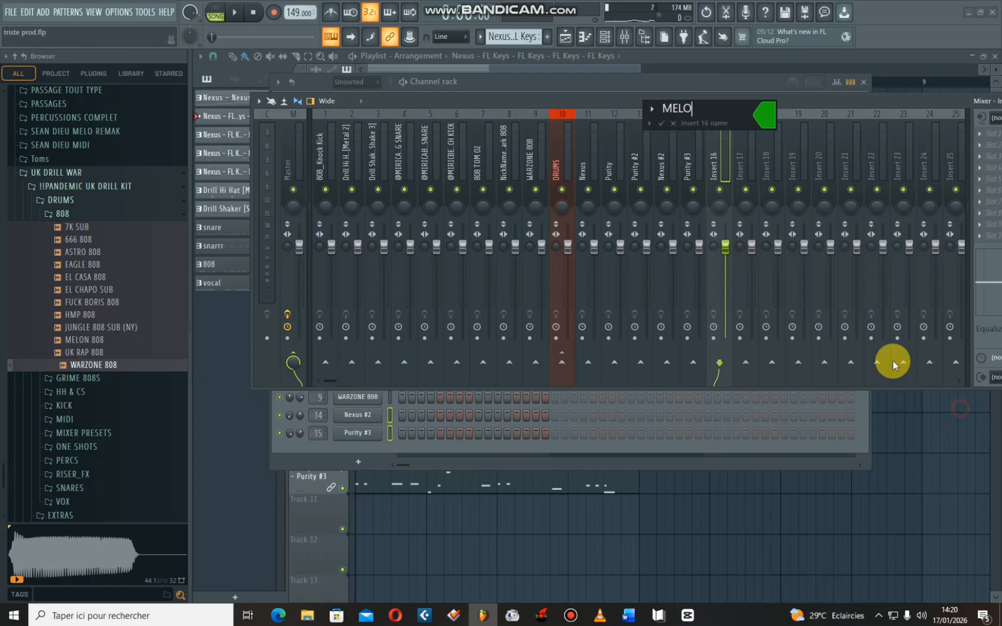
click(661, 123)
- Select mixer tracks 11 to 15, from Nexus to Purity #3, and route them to the MELO track only
key(space)
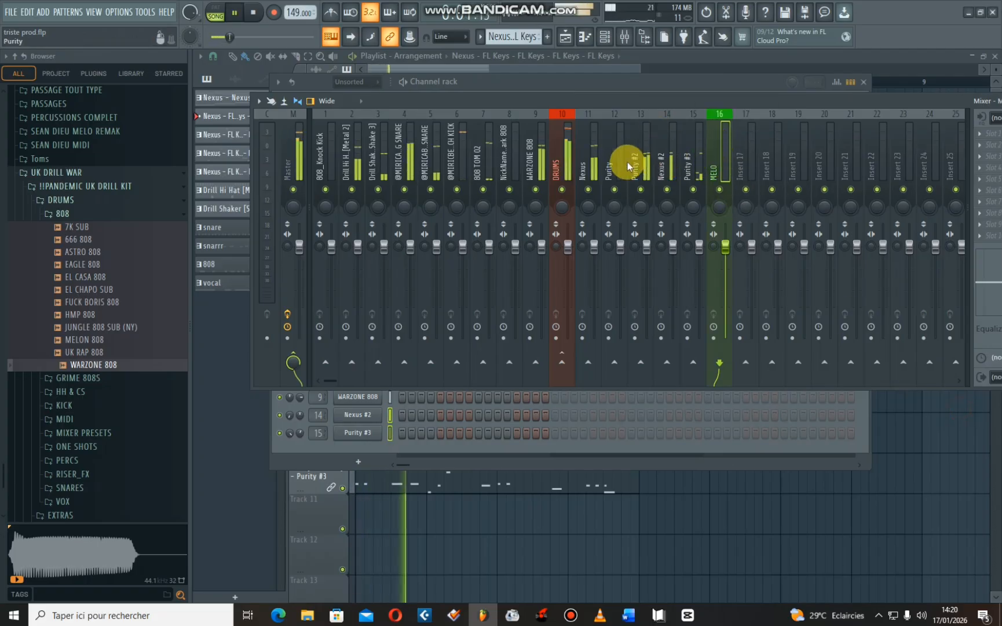
drag(585, 174, 694, 179)
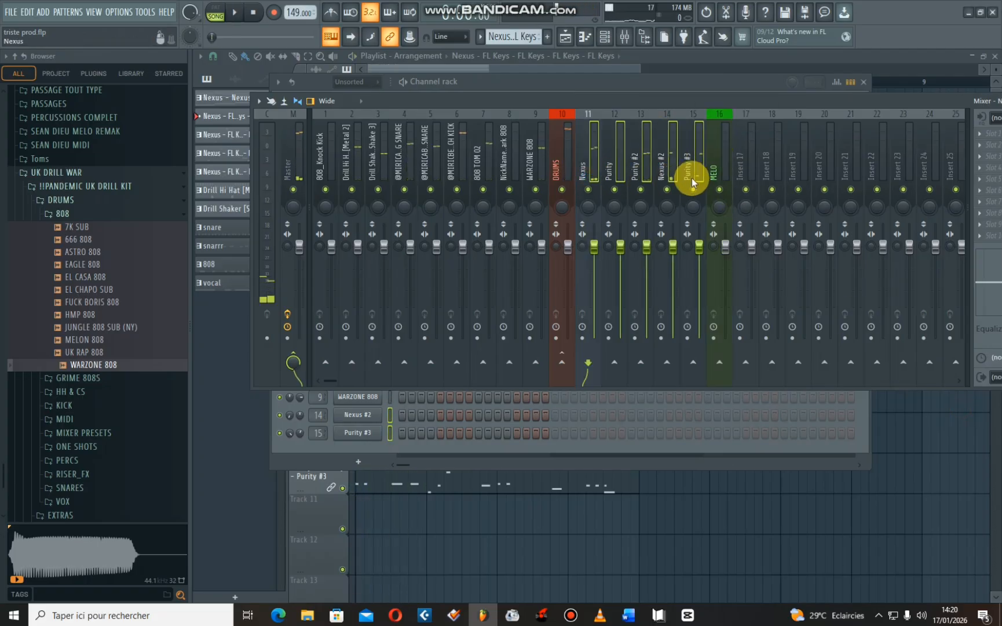
click(720, 363)
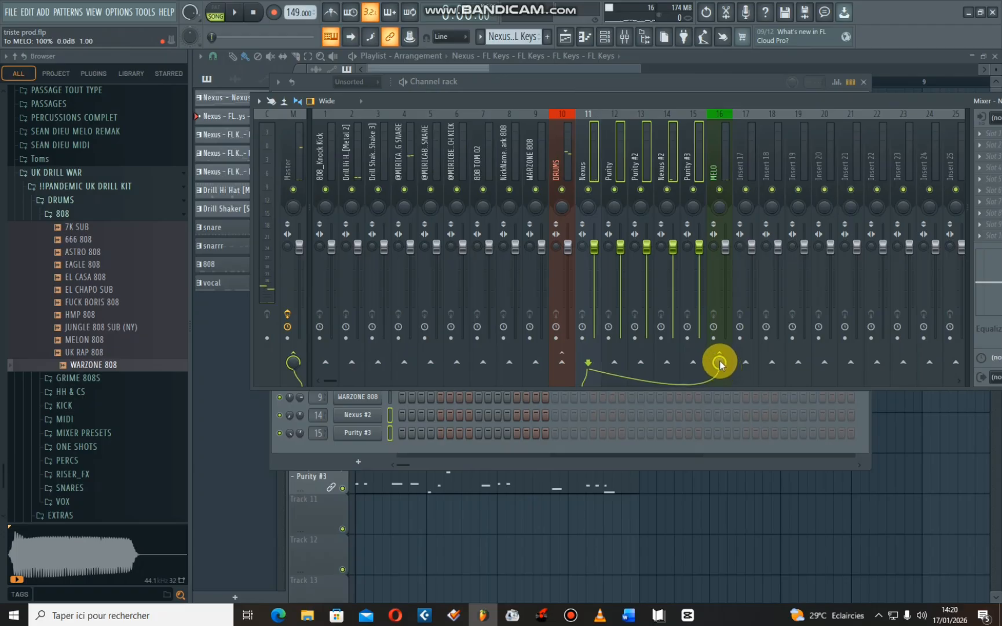
click(720, 362)
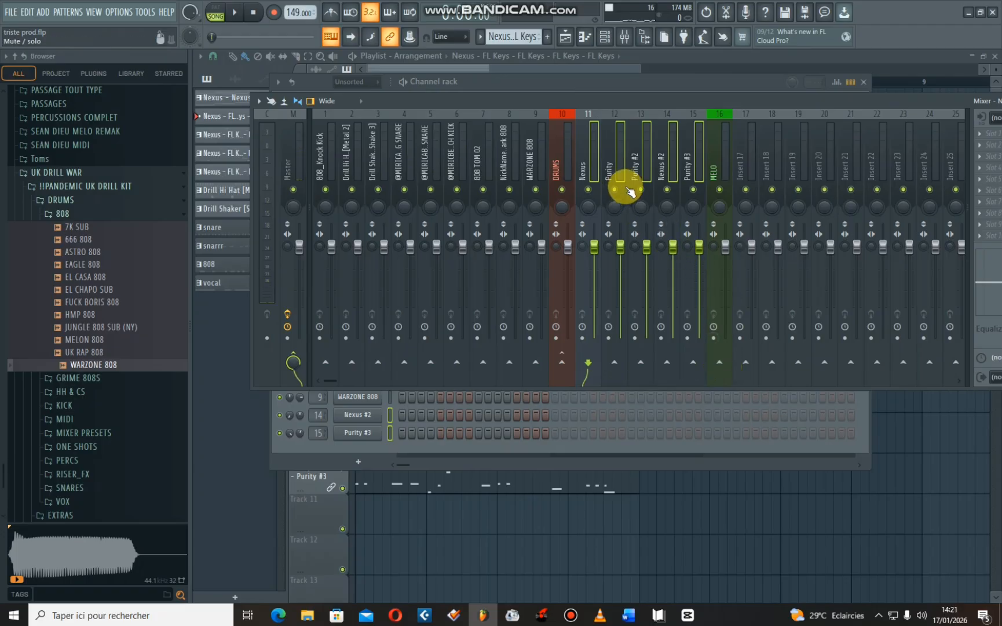
right_click(720, 363)
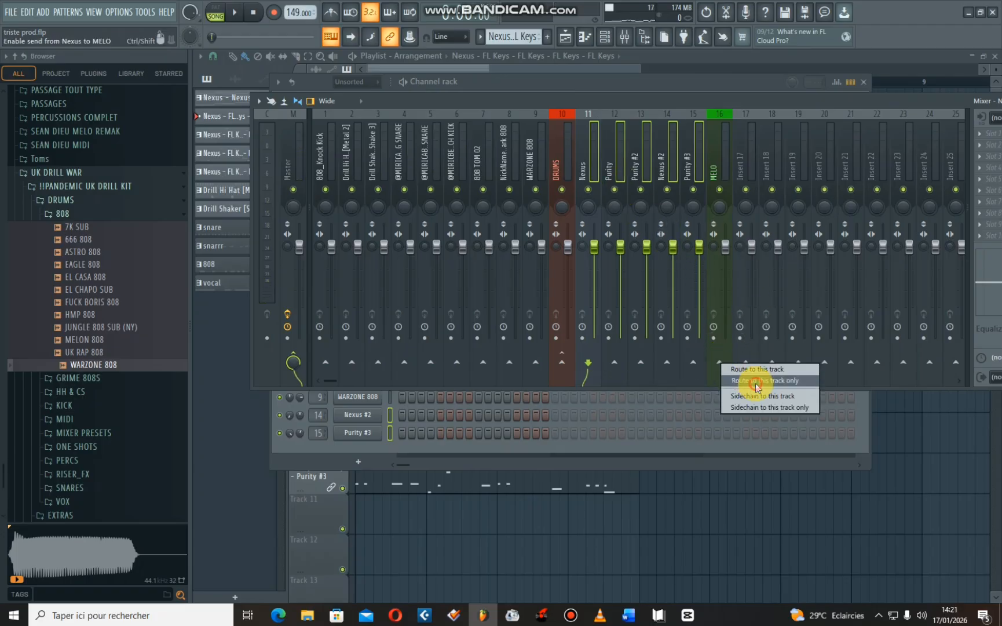
click(755, 395)
- Test the MELO bus by lowering its volume fader during playback, reset the fader to its default, and play the beat again
key(space)
drag(727, 246, 726, 283)
key(space)
right_click(726, 283)
click(749, 289)
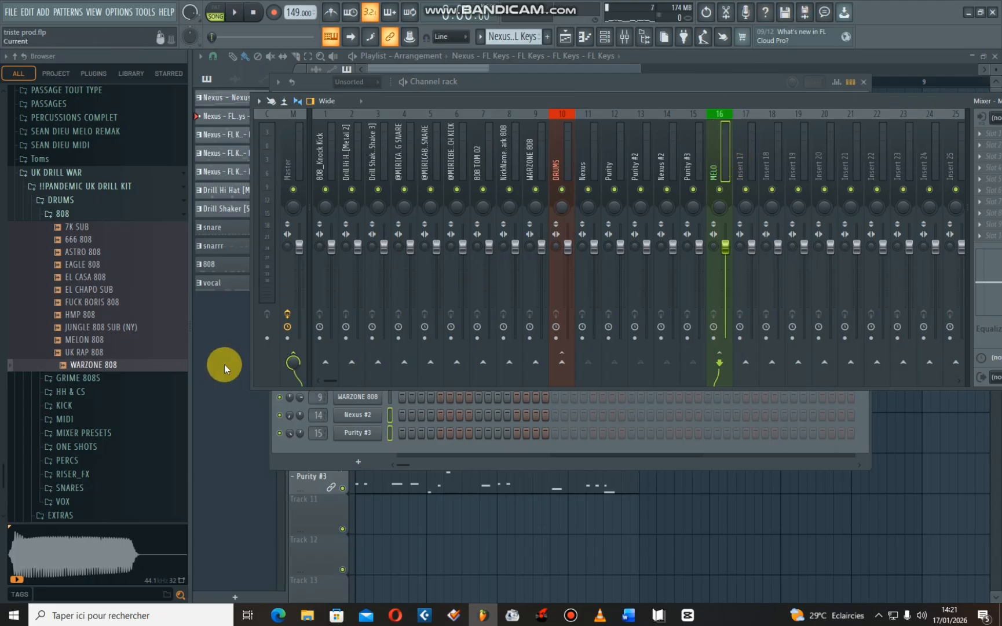
key(space)
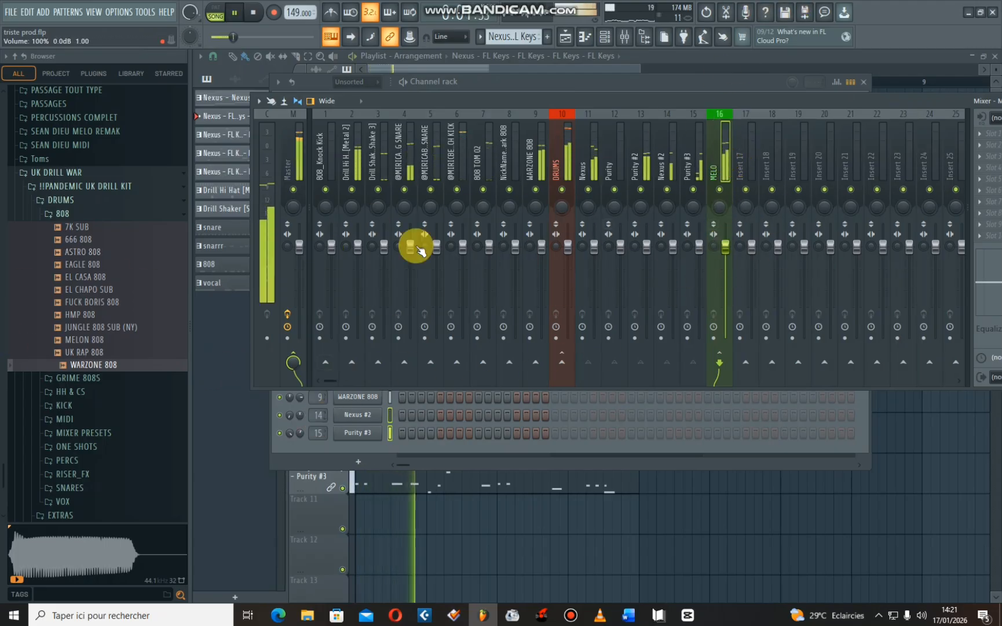
key(space)
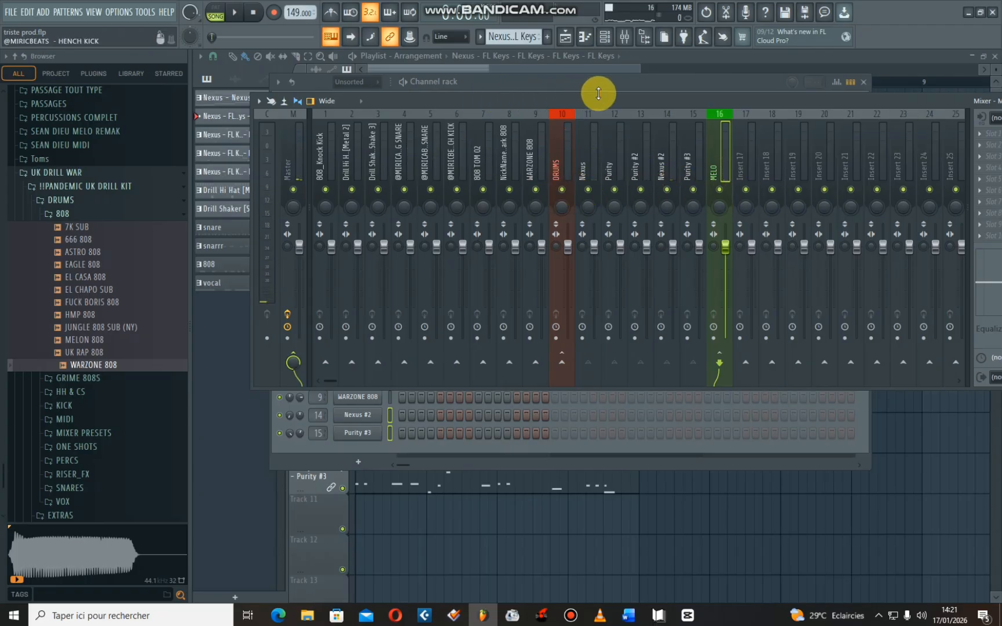
- Mute the DRUMS and MELO buses and play the beat to check for channels outside both groups
drag(626, 101, 538, 102)
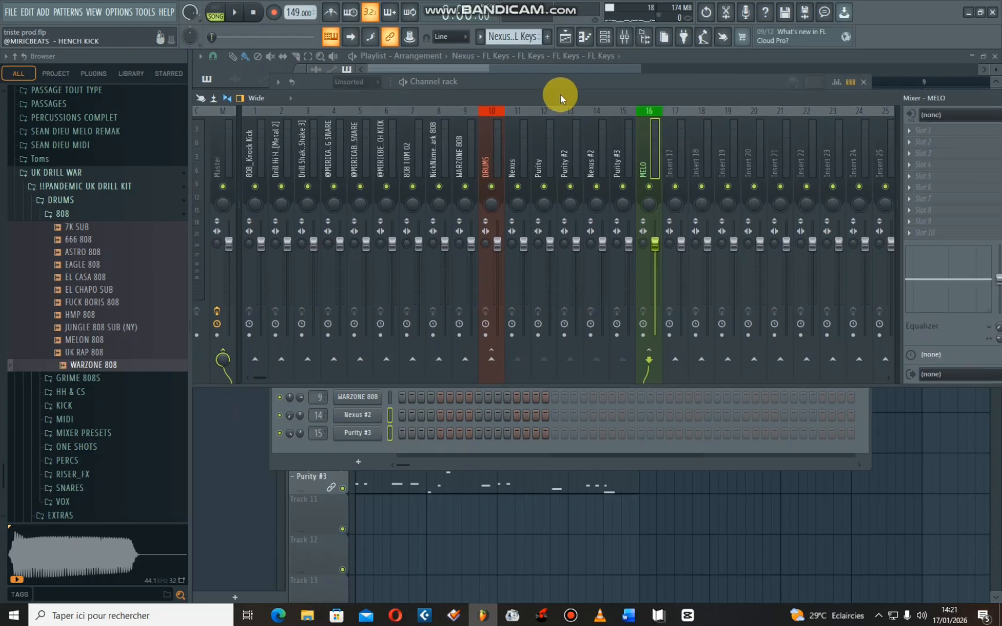
click(491, 186)
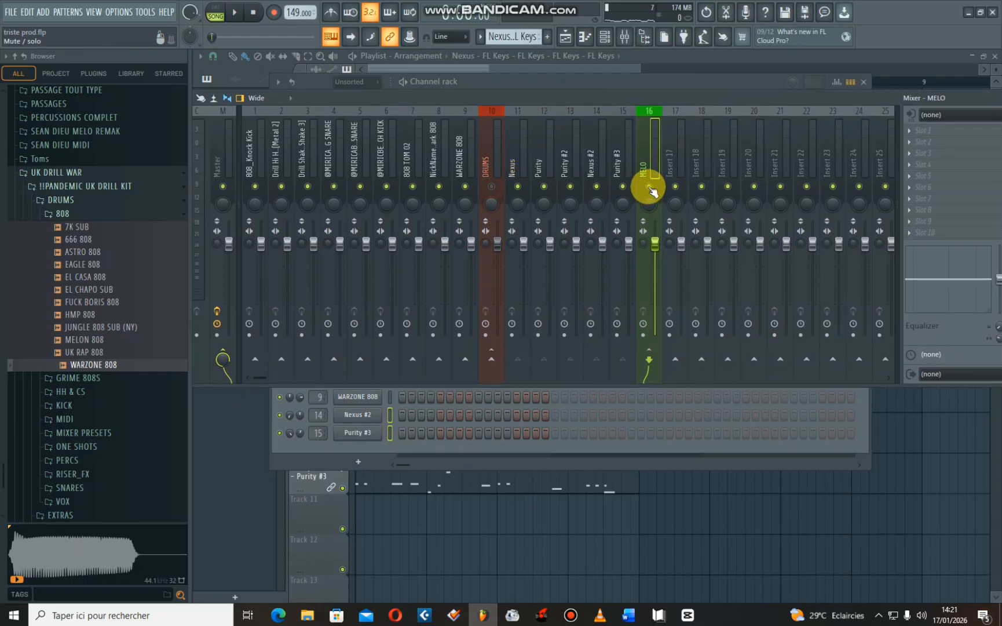
key(space)
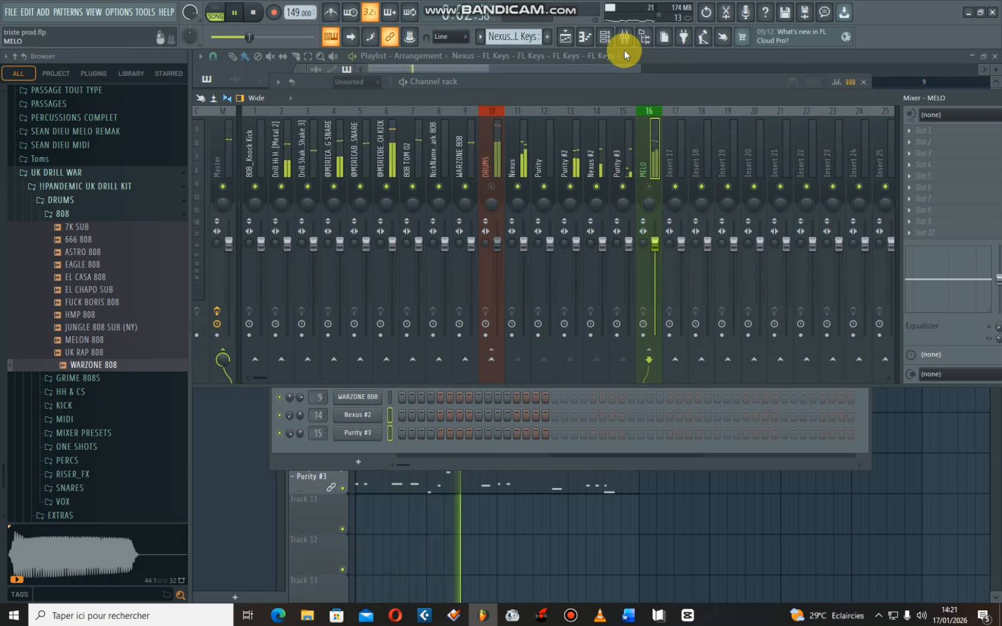
key(space)
- Select only the Vox 09 channel in the Channel rack and route it to mixer track 1
click(604, 37)
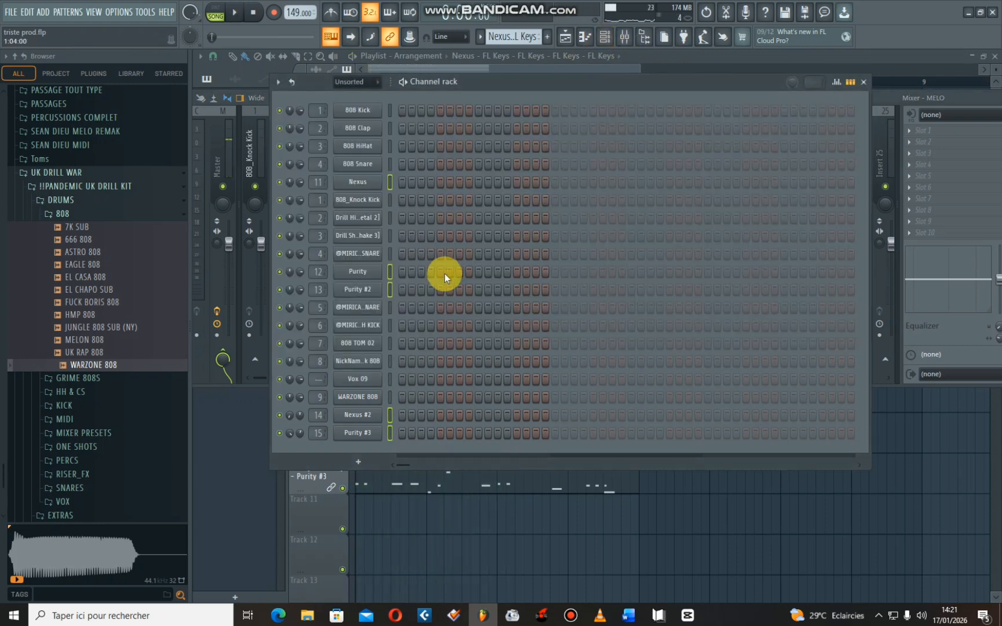
key(space)
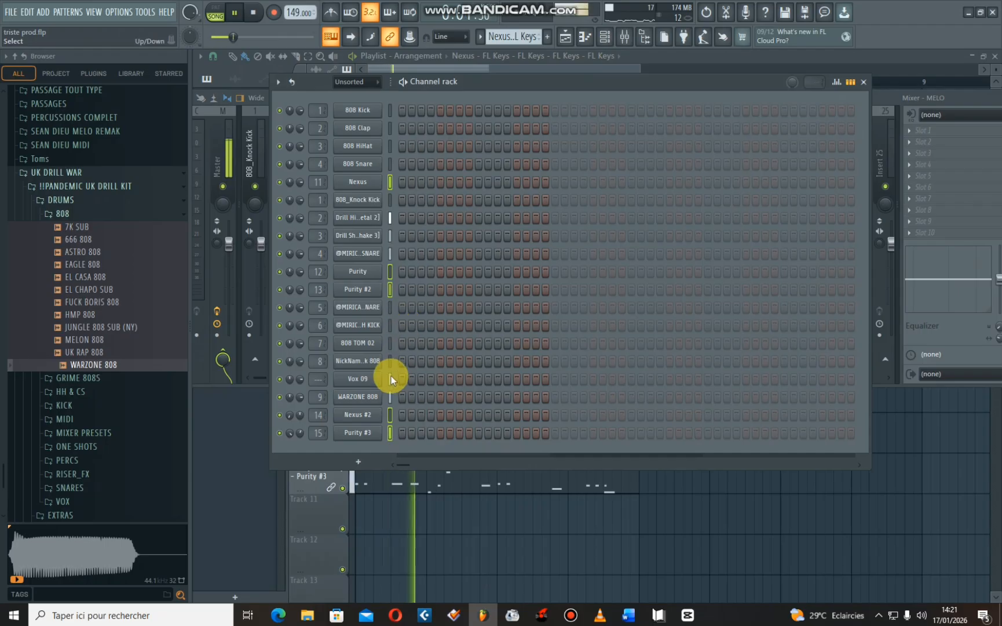
key(space)
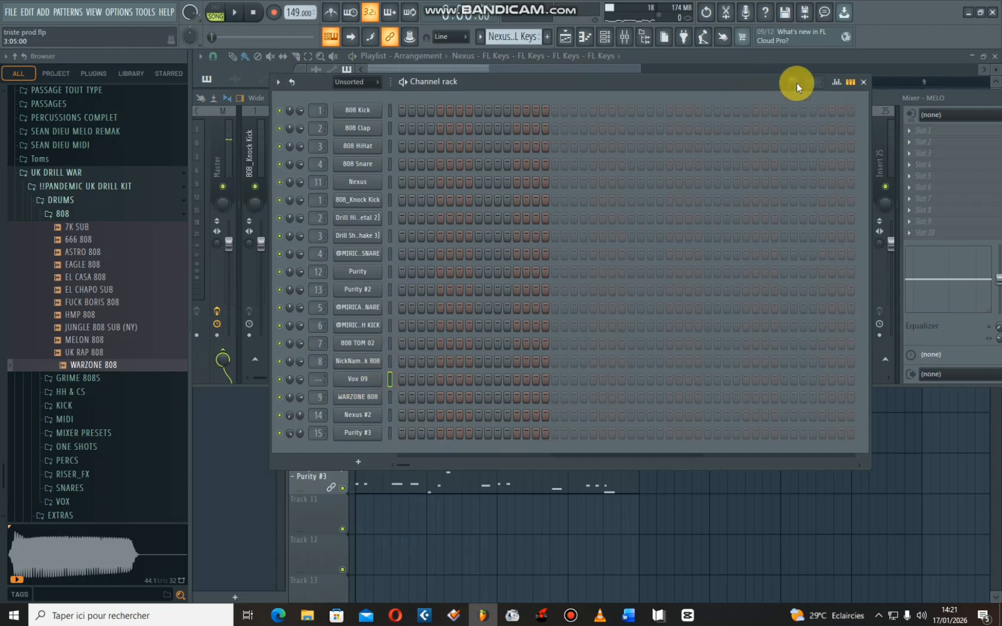
click(624, 37)
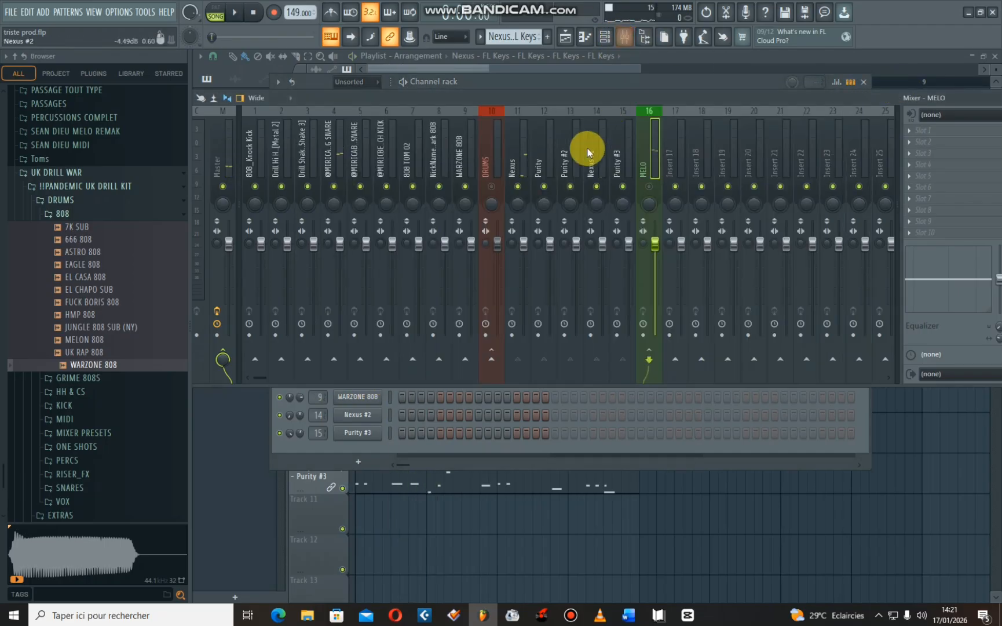
right_click(251, 169)
mouse_move(309, 243)
click(403, 241)
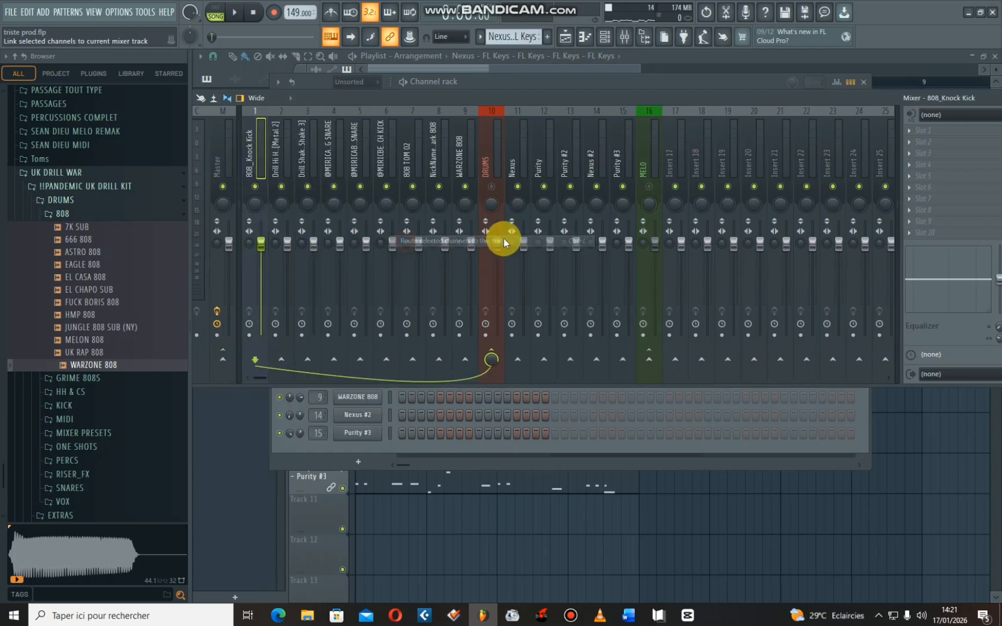
- Unmute the DRUMS bus during playback and rename mixer track 1 as VOIX
key(space)
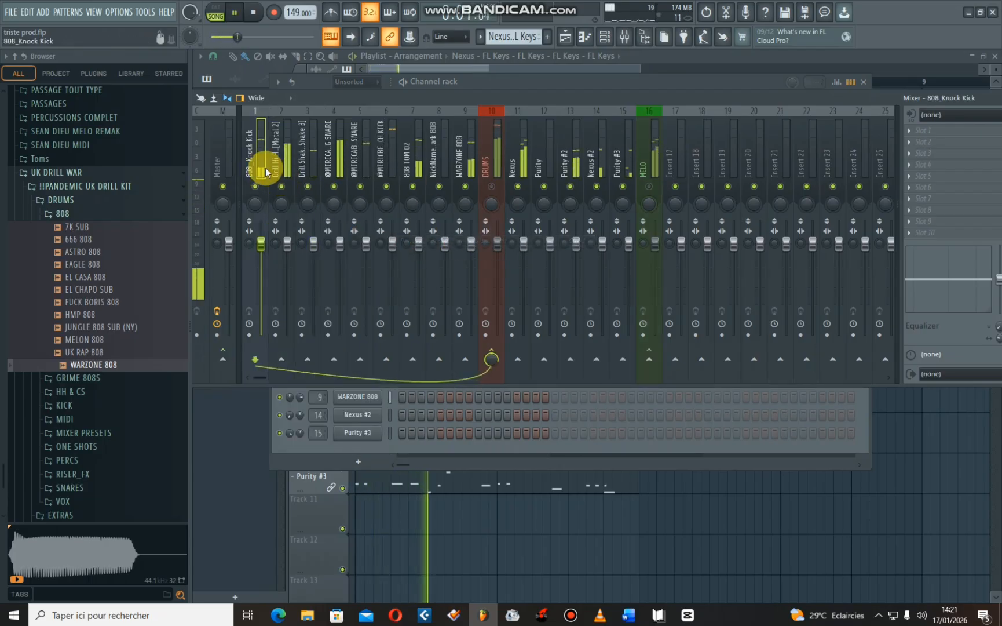
click(494, 186)
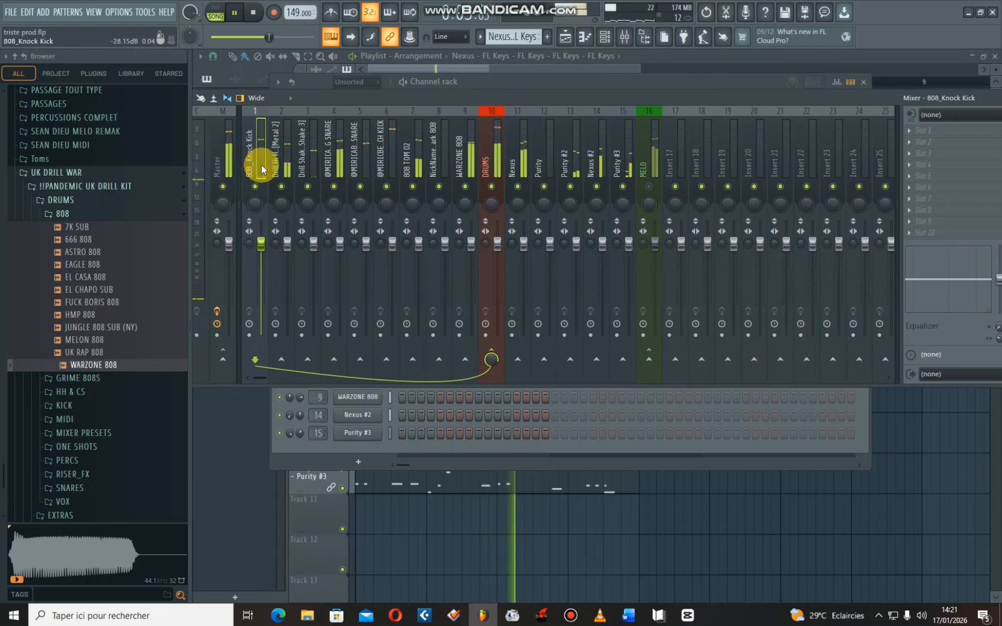
right_click(249, 151)
click(298, 121)
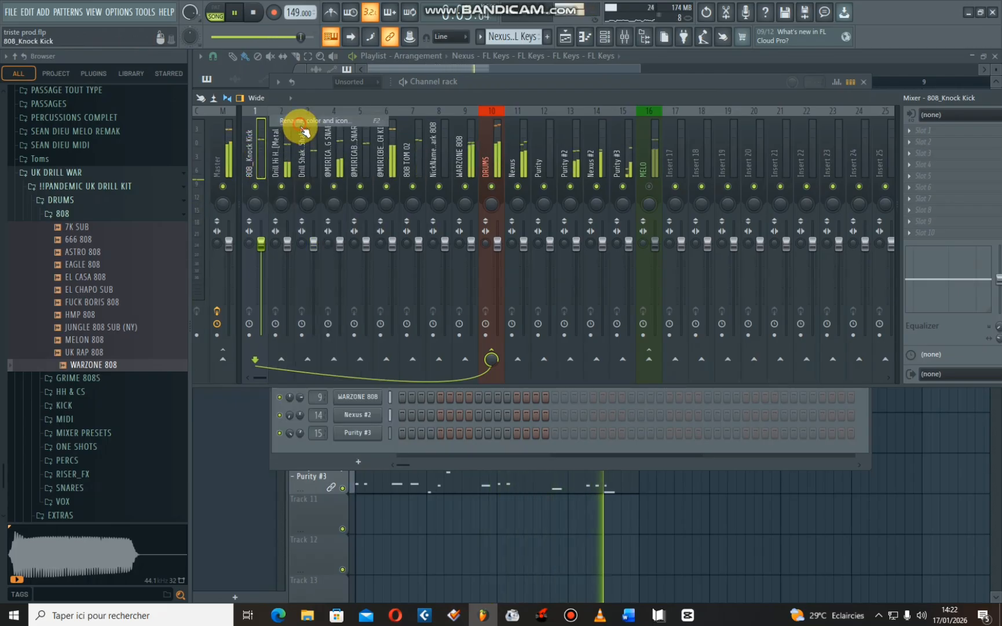
text(VOIX)
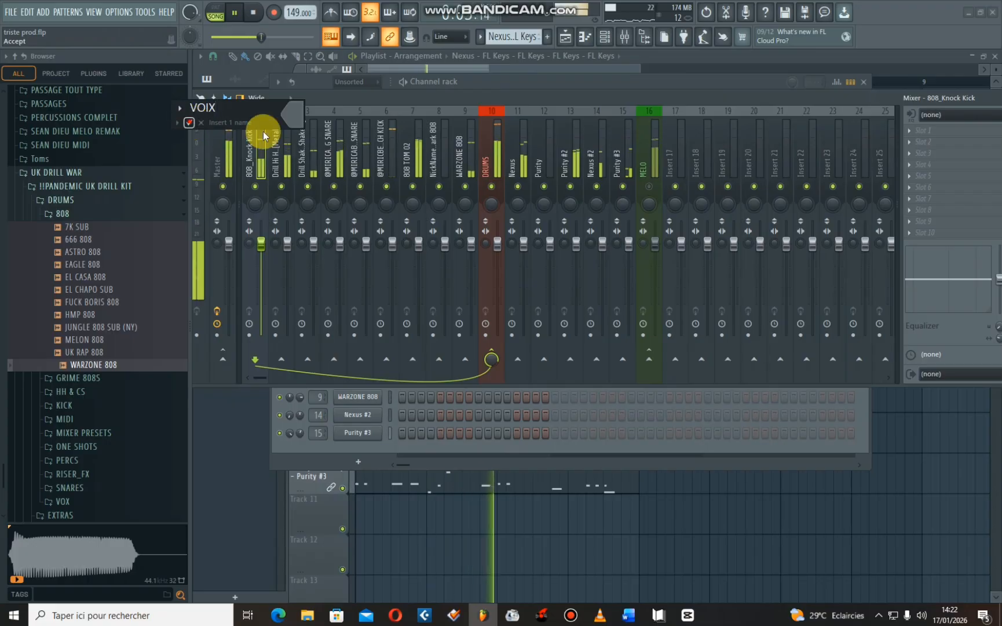
key(Return)
key(space)
- Mute the DRUMS bus, unmute the MELO bus, and play the beat to check the routing
click(490, 149)
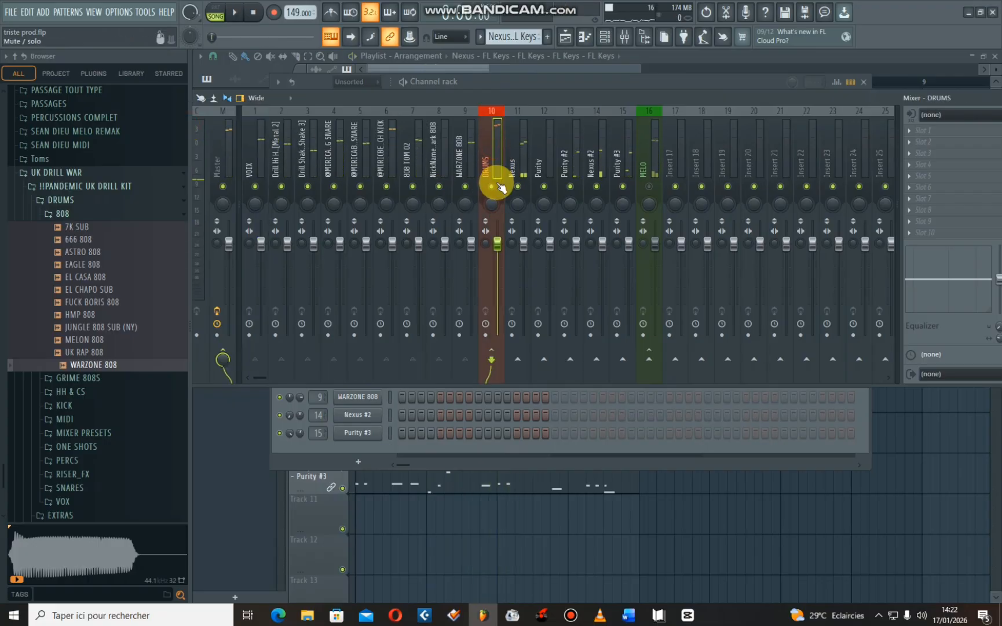
key(space)
click(491, 186)
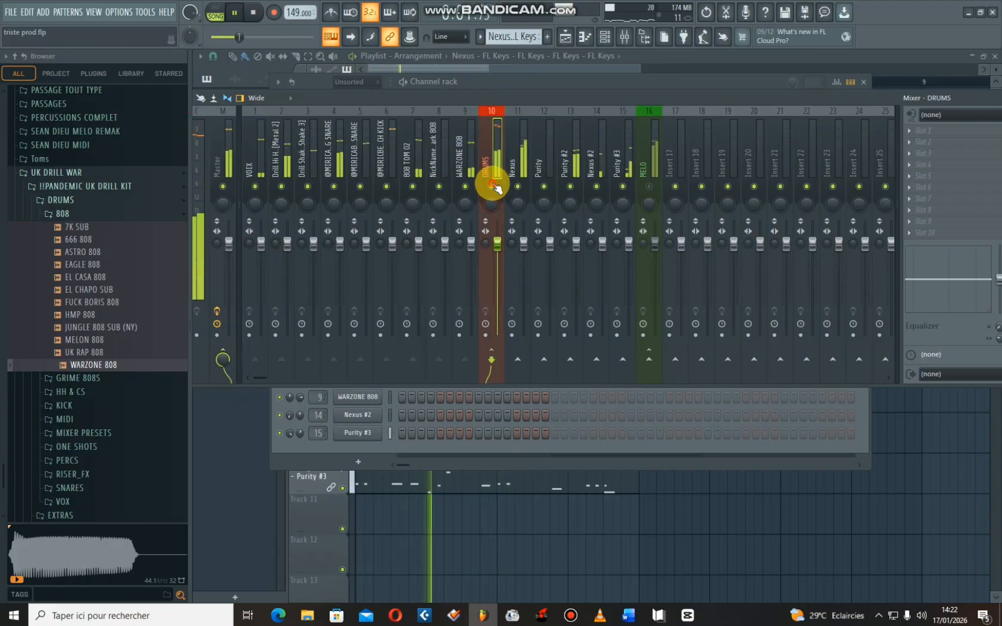
key(space)
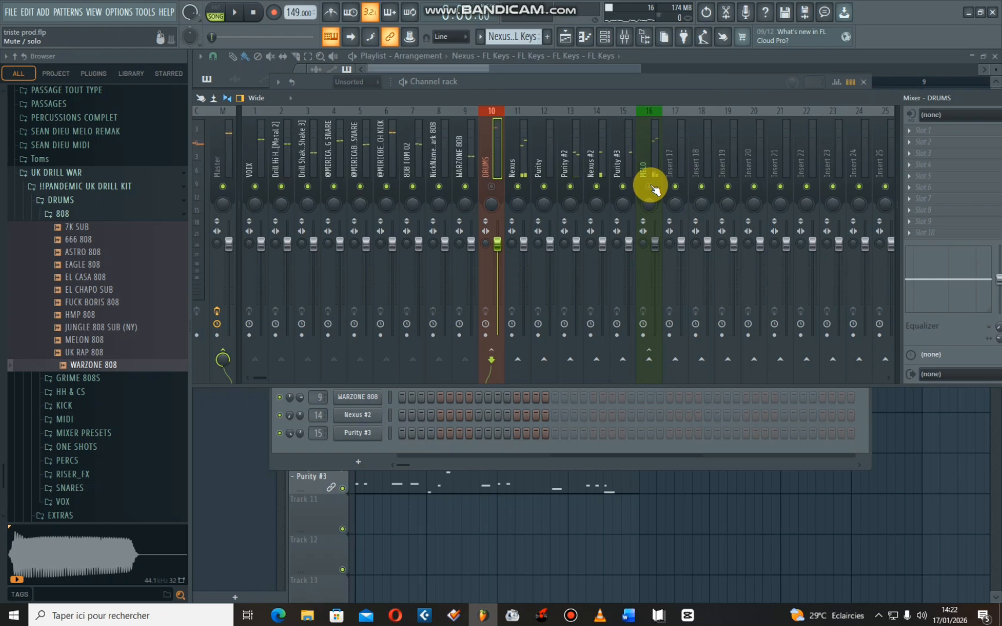
key(space)
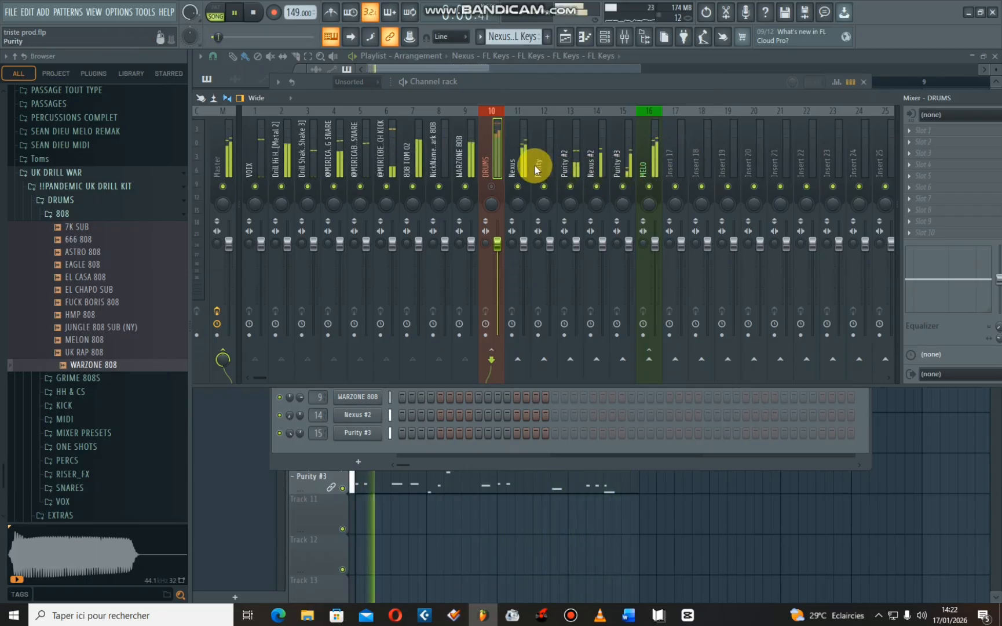
key(space)
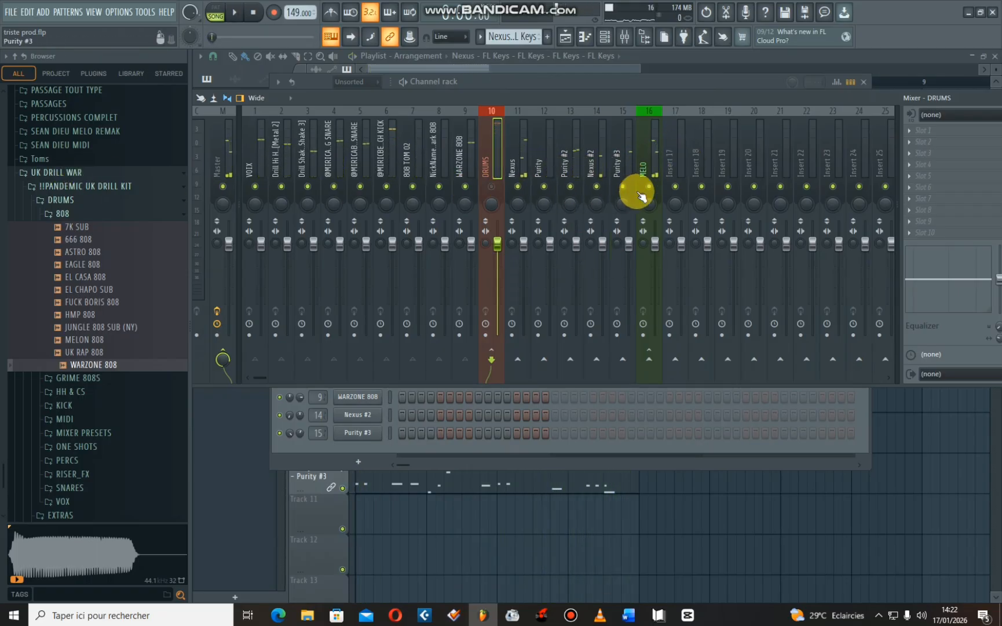
- Select the Master track in the mixer and bring its effect slots fully into view
drag(616, 99, 732, 86)
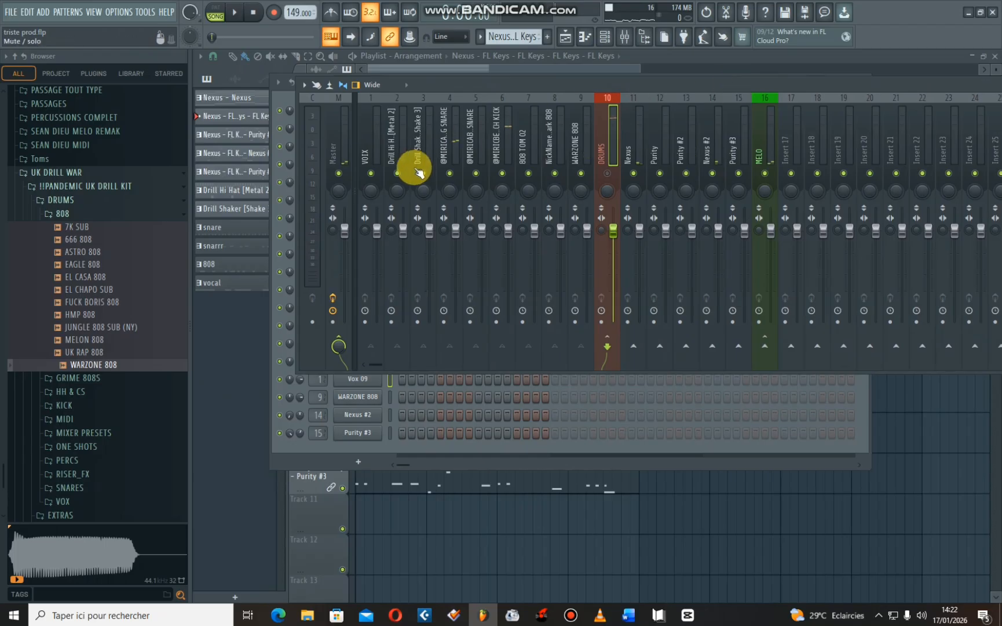
mouse_move(609, 84)
mouse_down()
mouse_move(623, 81)
mouse_move(598, 91)
mouse_up()
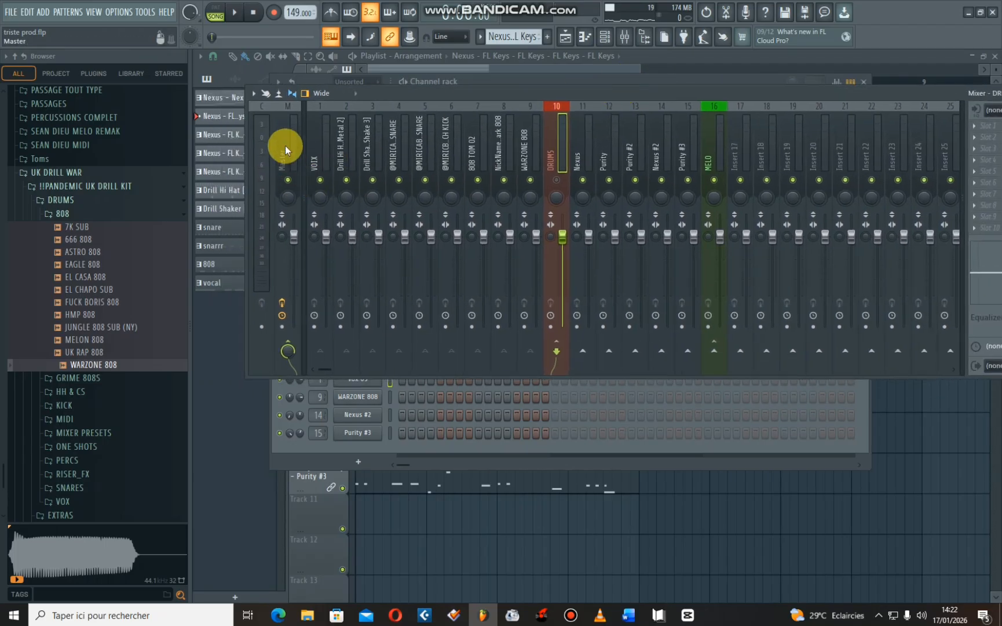
click(286, 148)
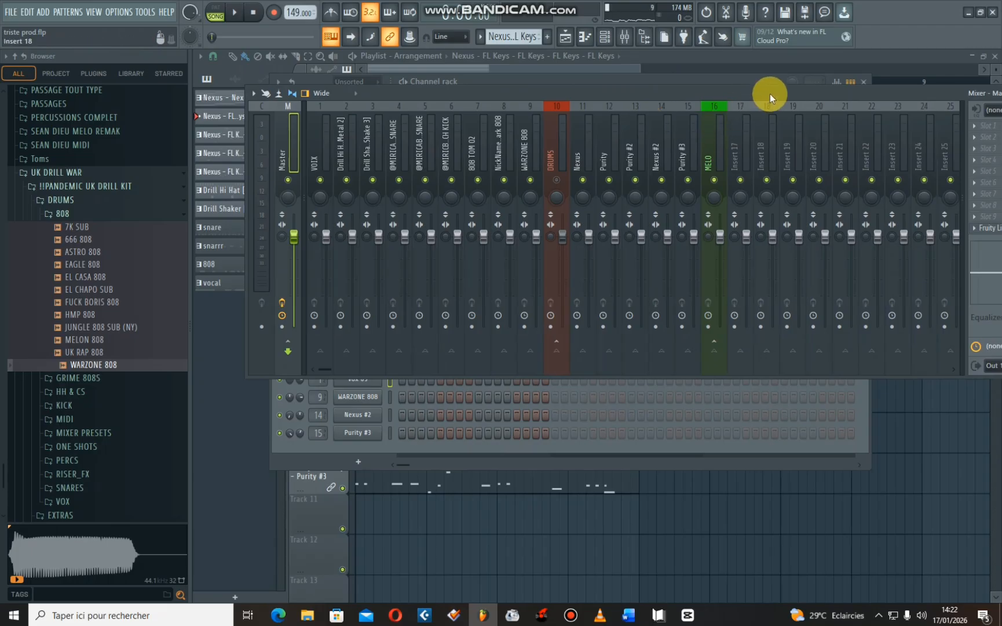
drag(770, 94, 620, 101)
- Search the effect plugins for EQ and load Fruity Parametric EQ into the Master track's first slot
click(828, 137)
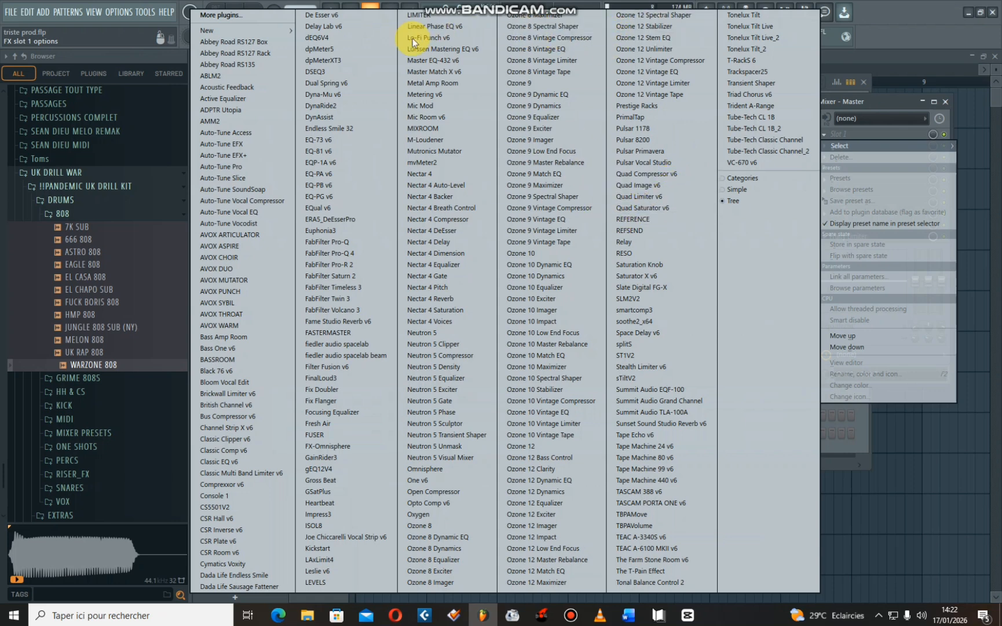
click(231, 16)
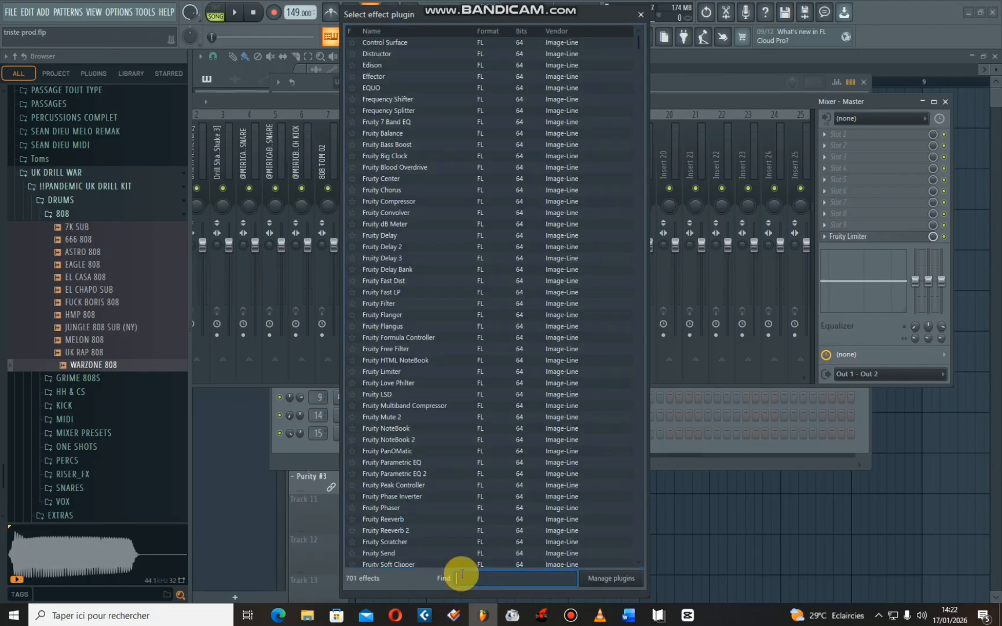
text(EQ)
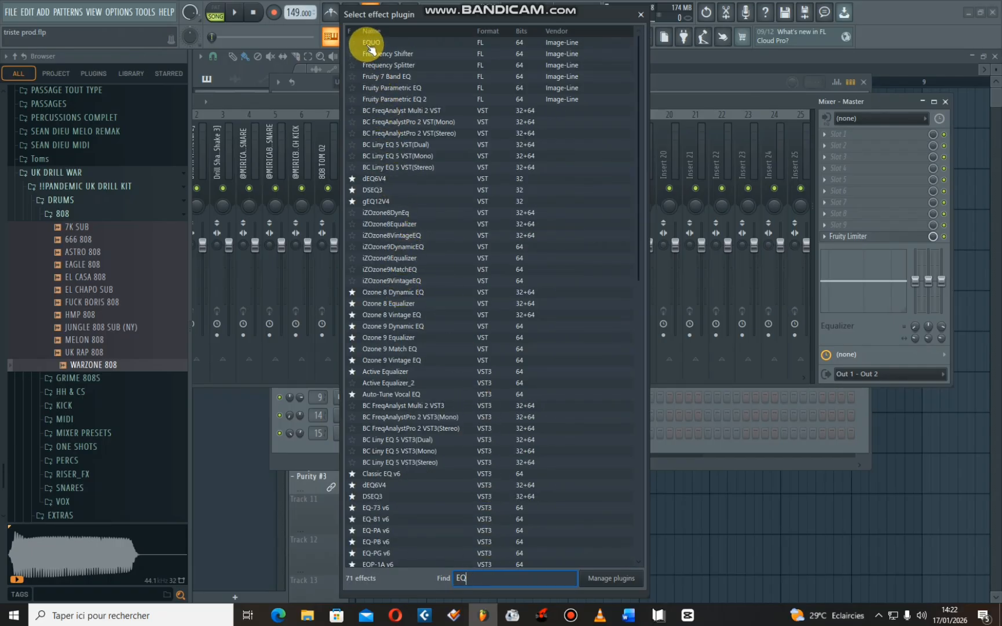
click(398, 88)
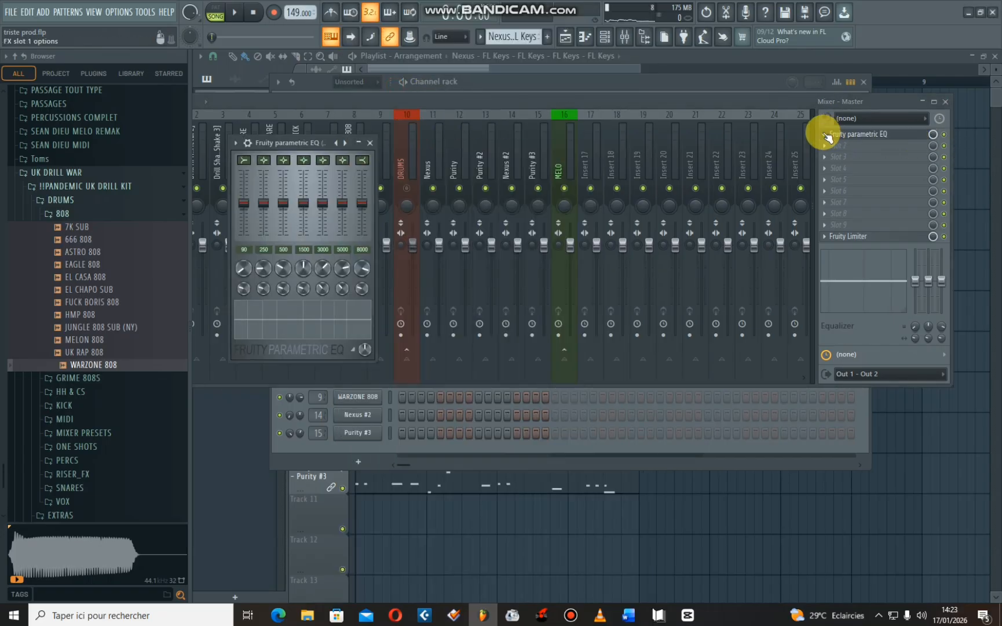
- Replace the effect in the Master track's first slot with Fruity Parametric EQ 2, searching the plugins for FRUI
click(826, 134)
mouse_move(842, 146)
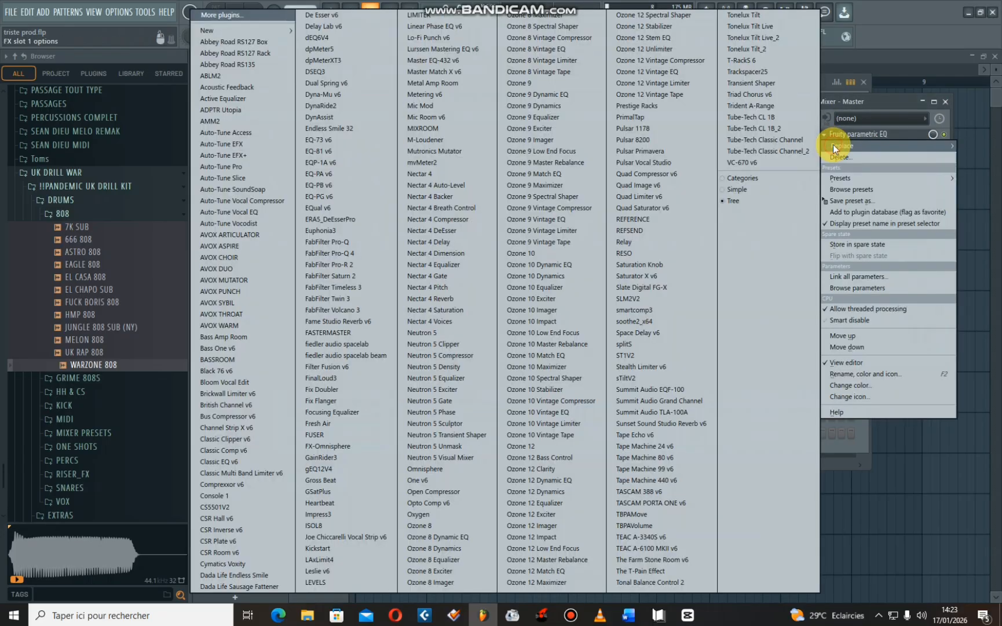
click(248, 18)
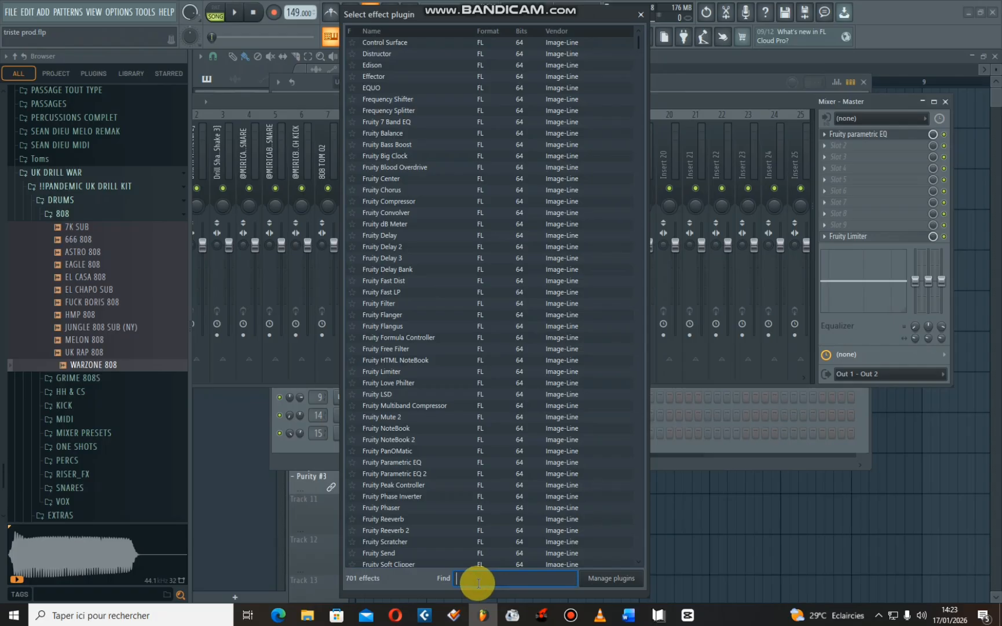
text(FRUITY)
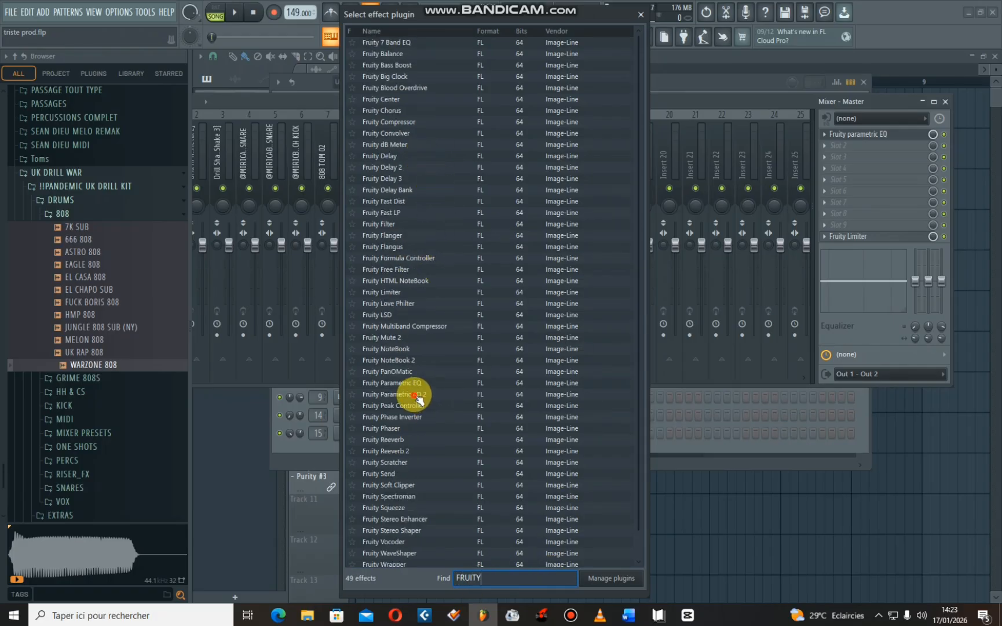
click(418, 399)
click(439, 395)
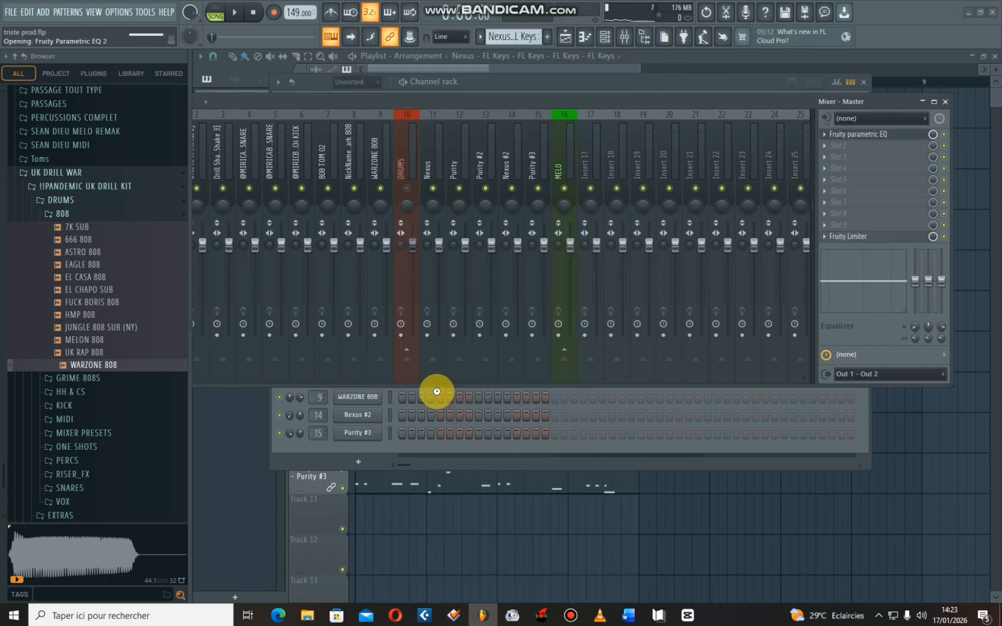
- Play the melody with DRUMS muted and examine its spectrum in the Master's Fruity Parametric EQ 2, placing the EQ window clear of the mixer tracks
key(space)
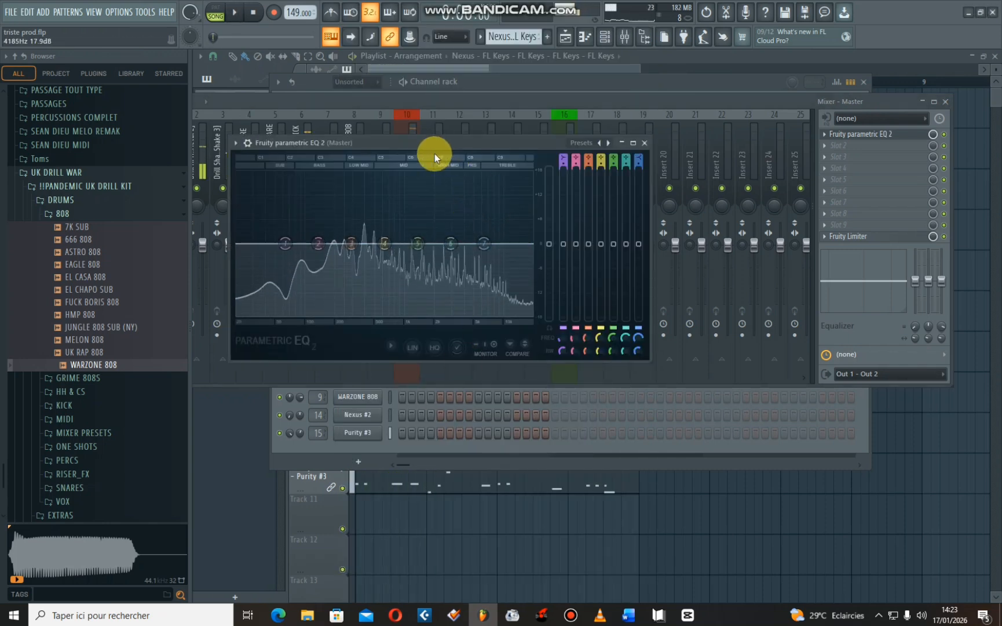
drag(432, 144, 467, 135)
key(space)
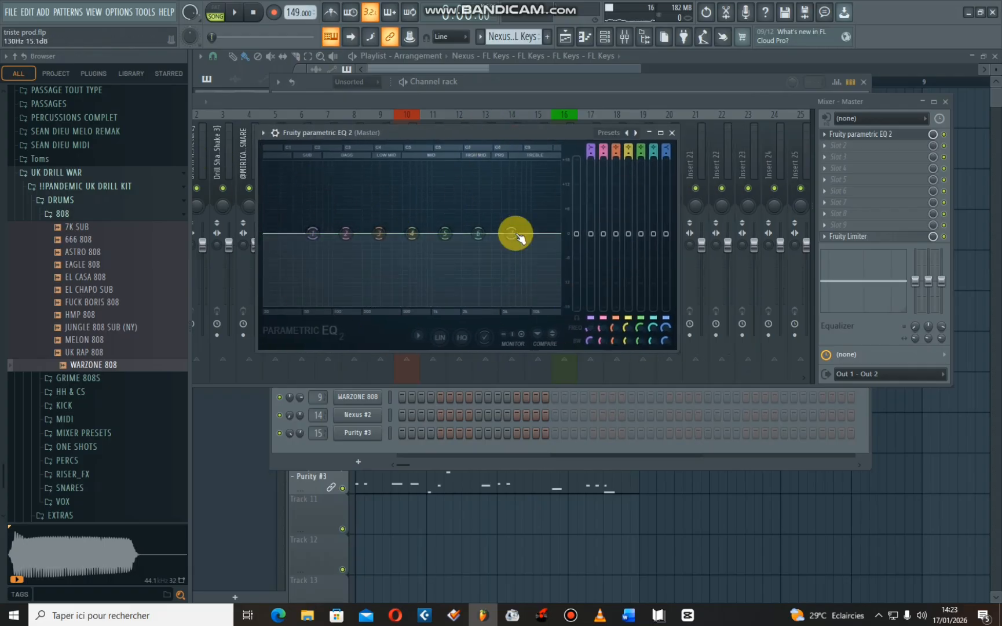
key(space)
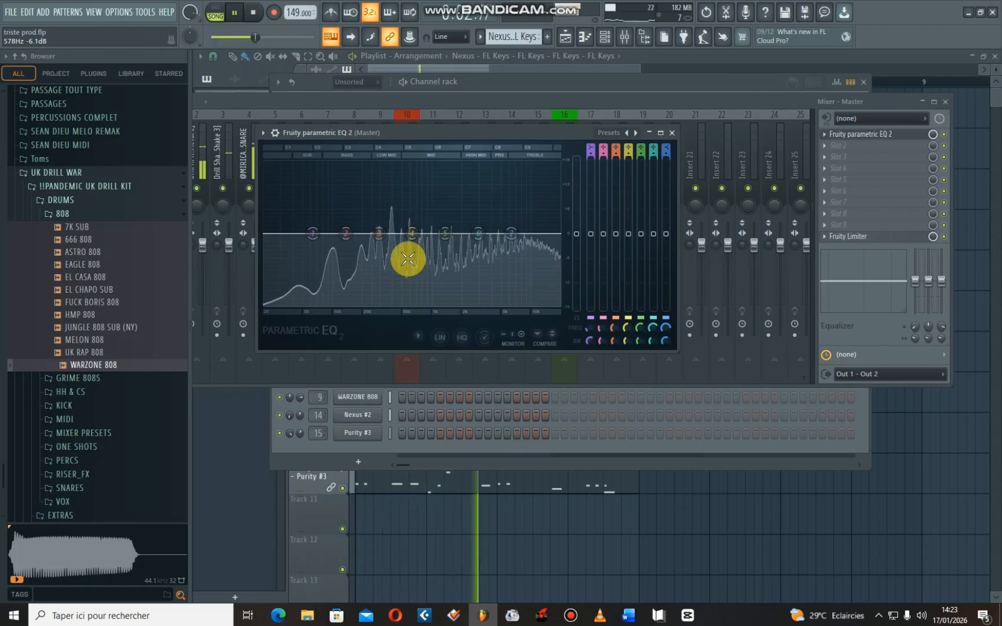
key(space)
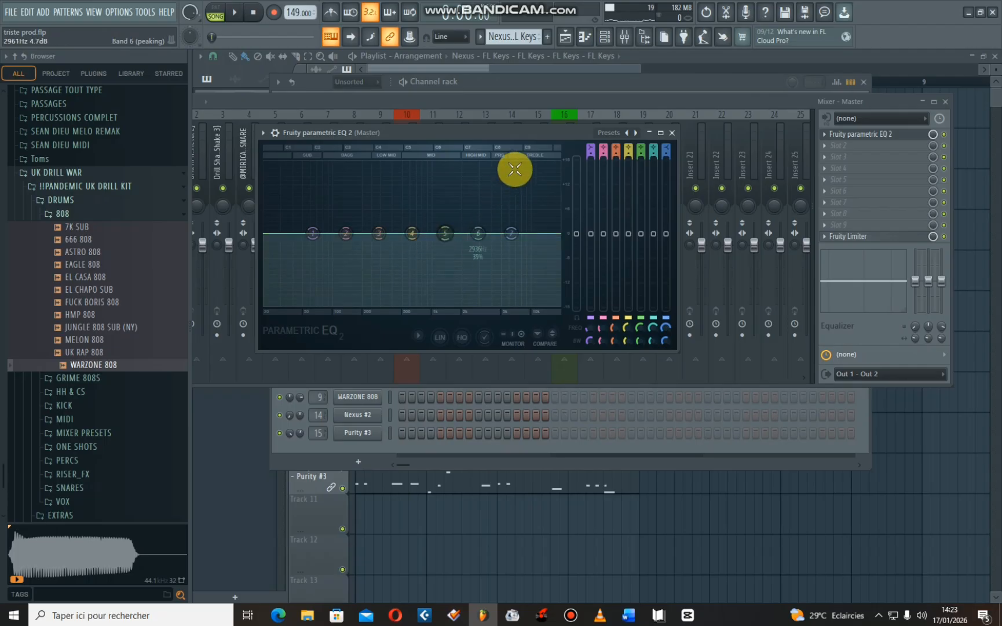
key(space)
drag(534, 131, 633, 276)
key(space)
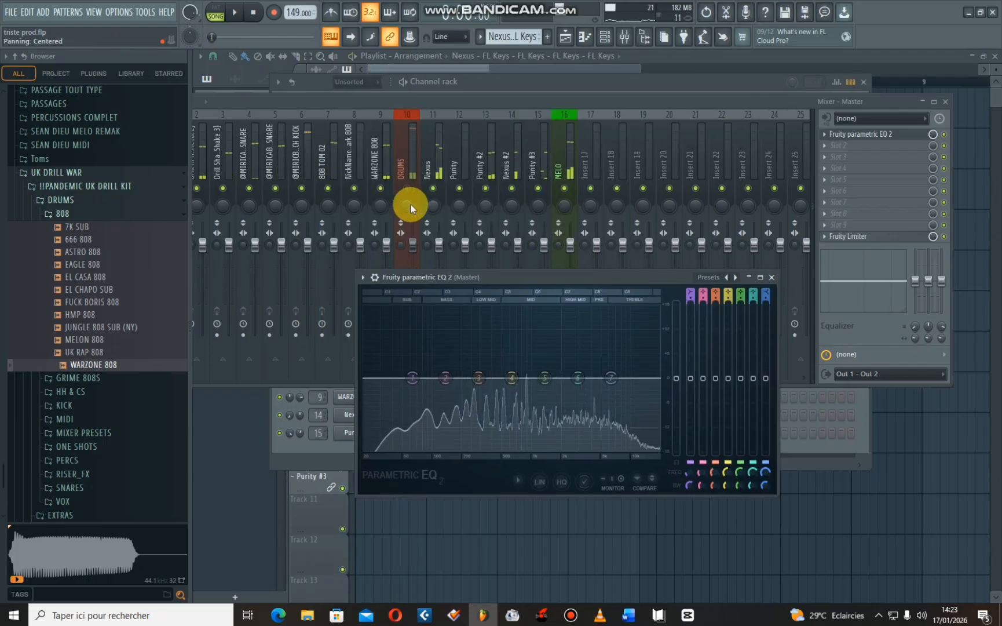
- Unmute the DRUMS bus, mute the MELO bus, and play the beat to examine the drums' spectrum in the Master EQ
click(382, 188)
click(380, 188)
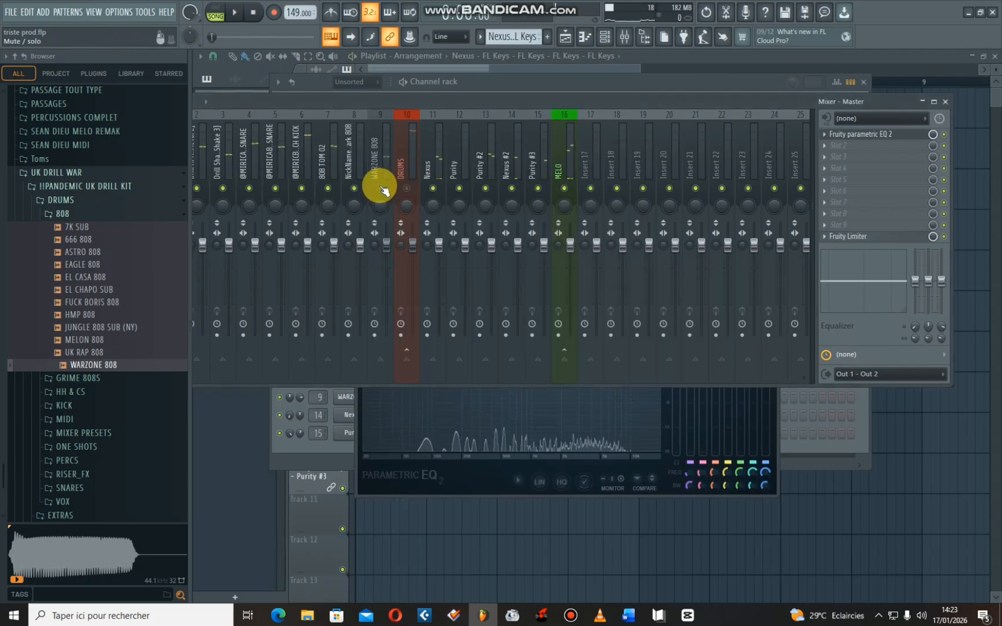
click(407, 189)
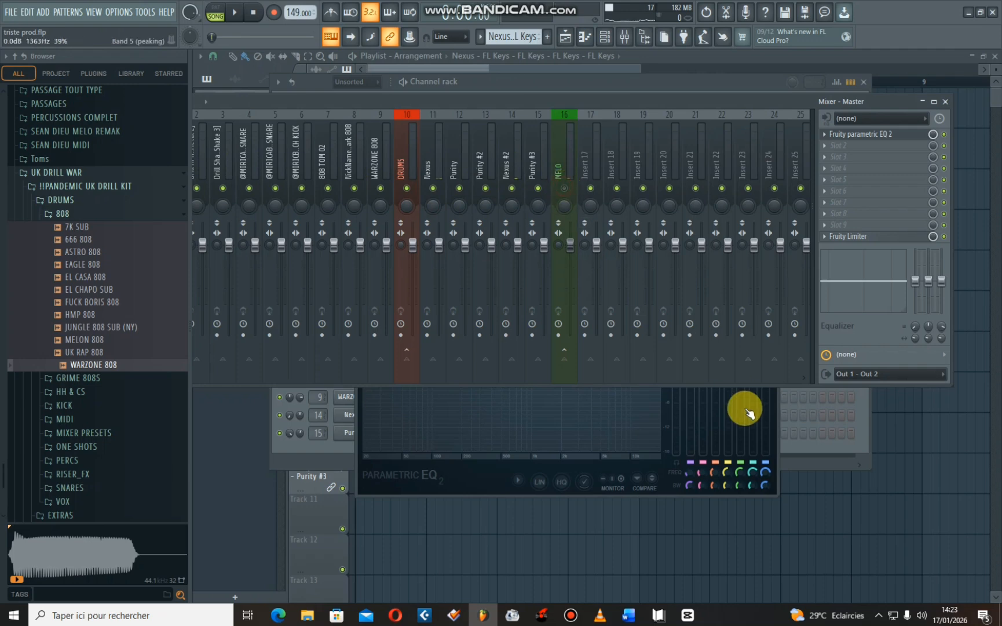
click(587, 450)
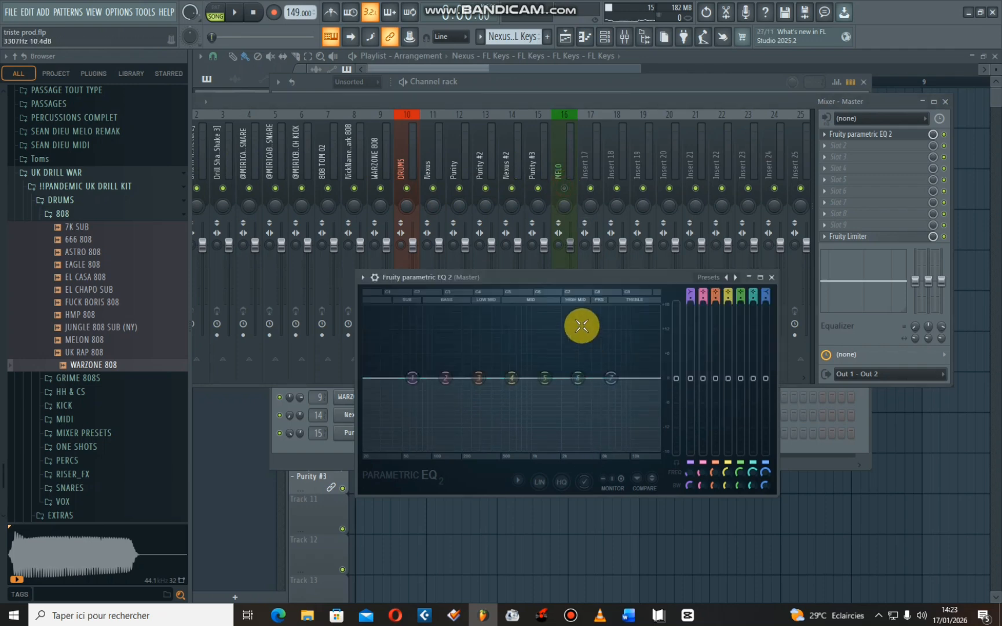
key(space)
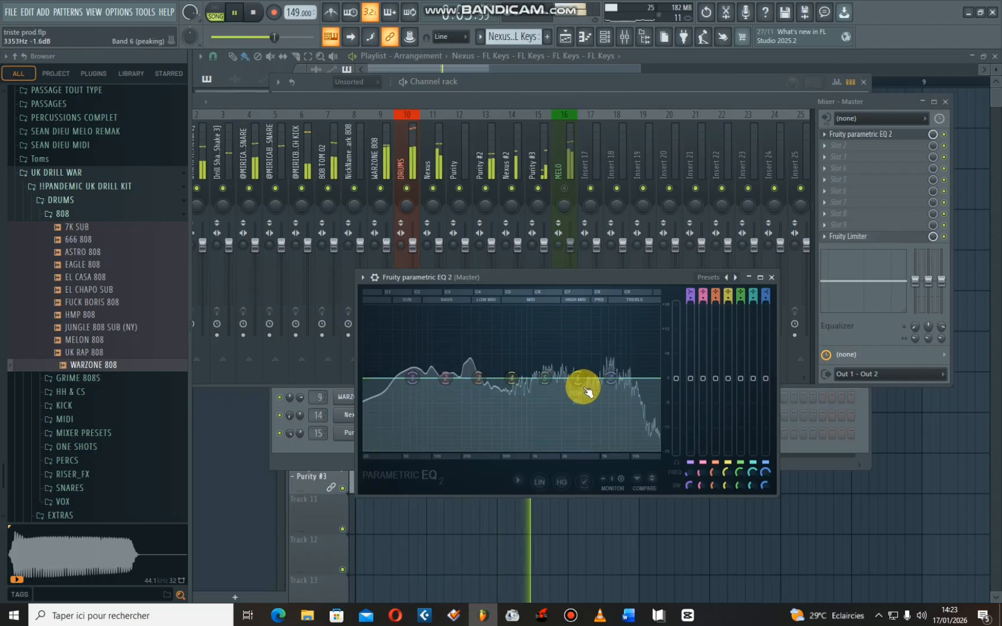
key(space)
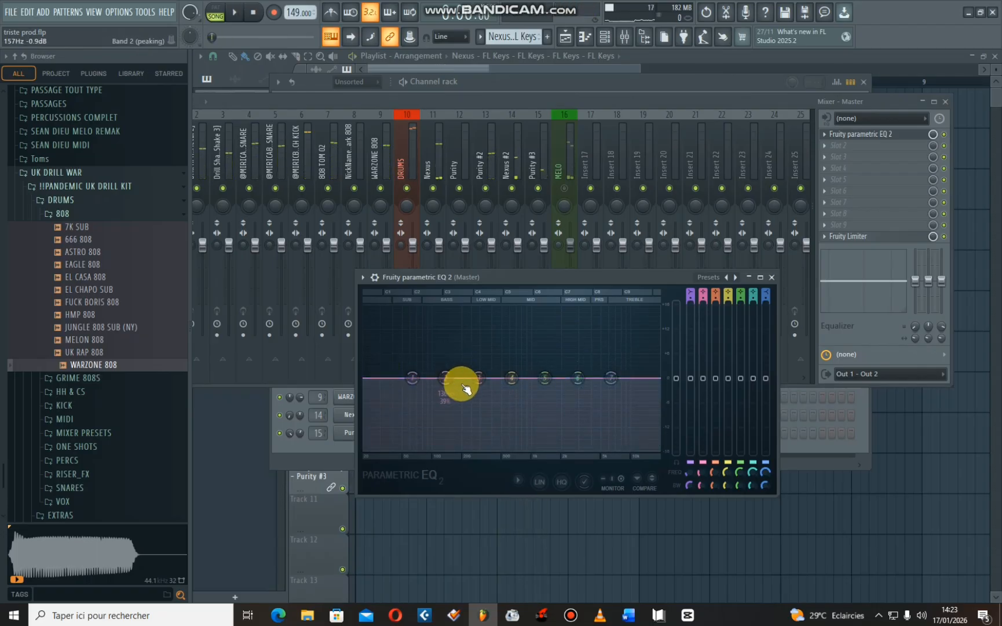
click(771, 277)
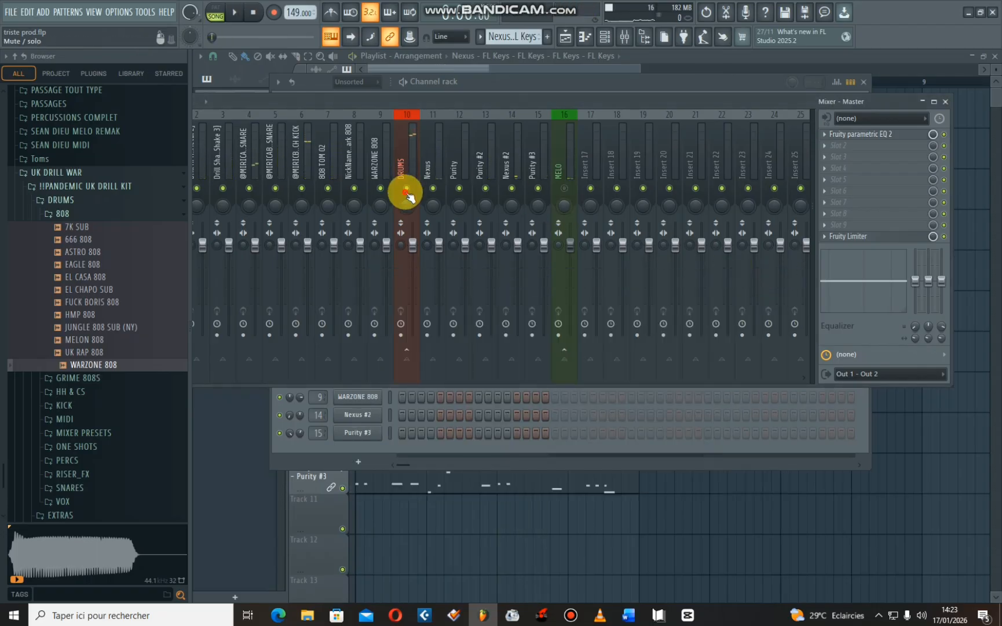
- Mute DRUMS, unmute MELO, and mute all Purity tracks and Nexus #2 during playback to isolate the Nexus track
key(space)
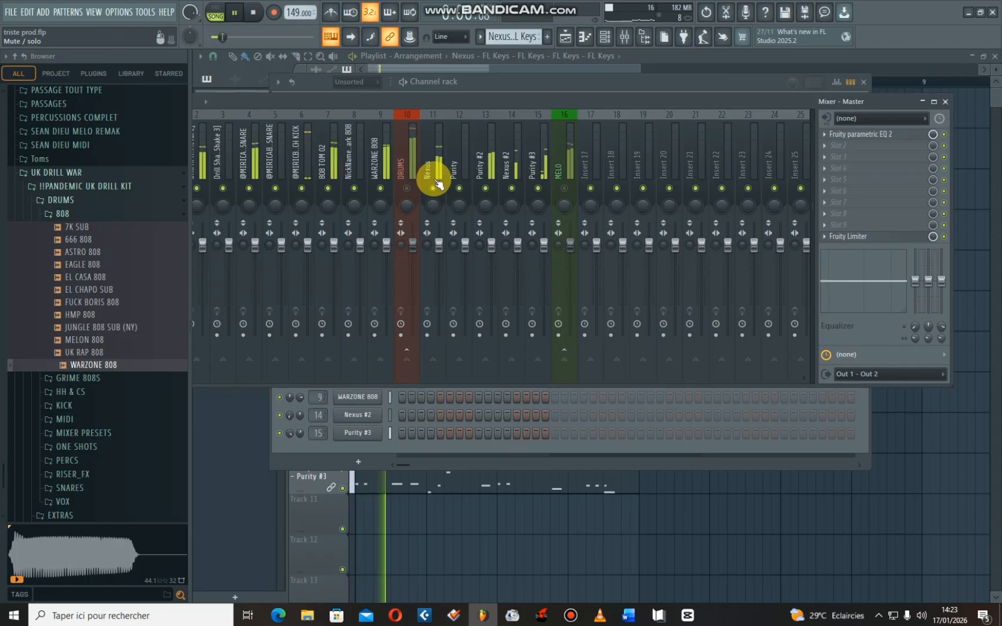
click(566, 193)
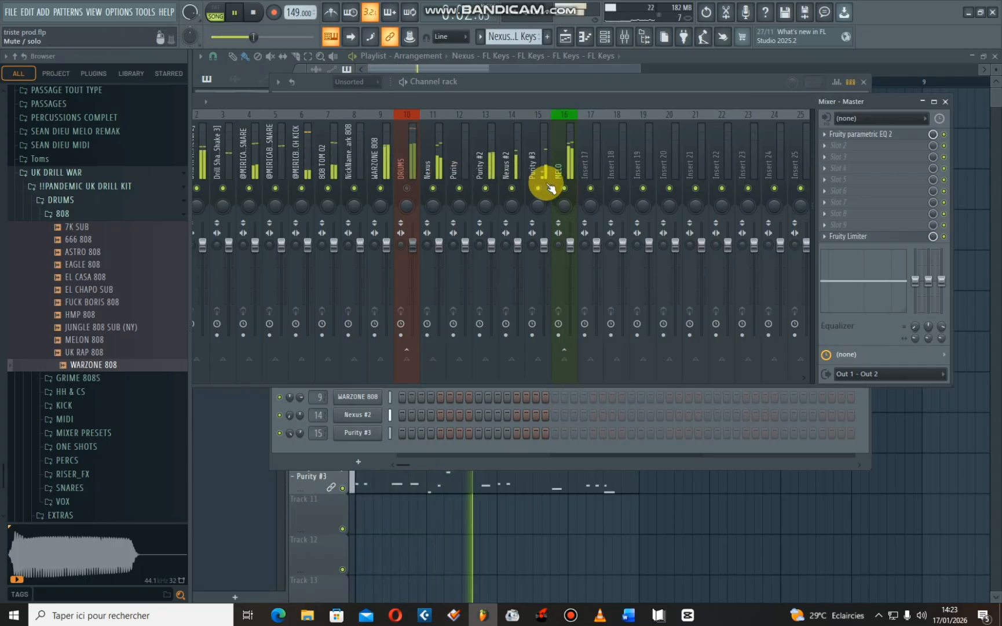
click(534, 184)
click(511, 188)
click(485, 189)
key(space)
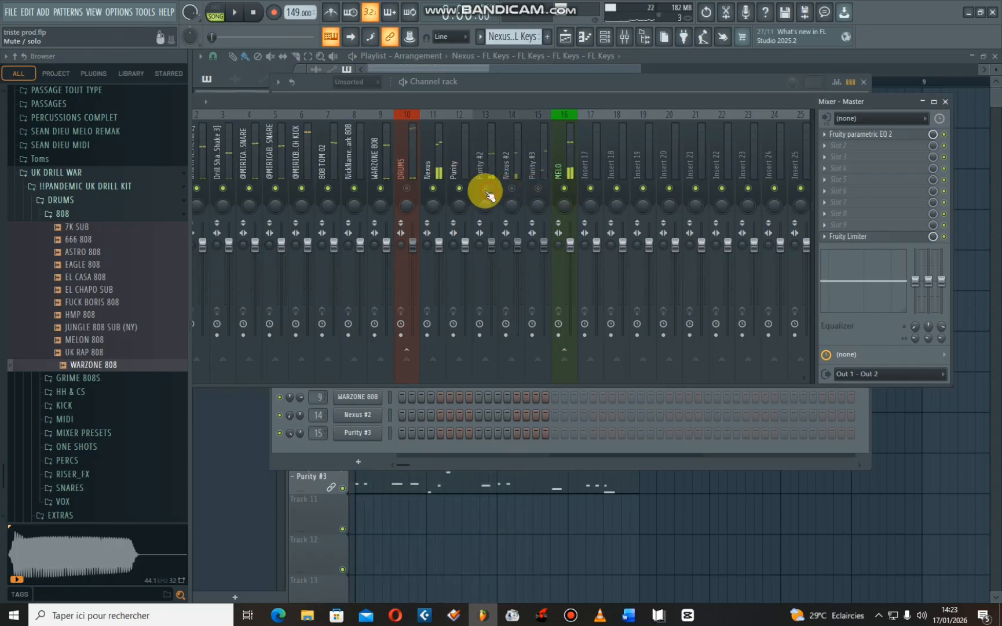
key(space)
- Set the Nexus mixer track's stereo separation to 100% separated and lower its volume slightly during playback
click(439, 171)
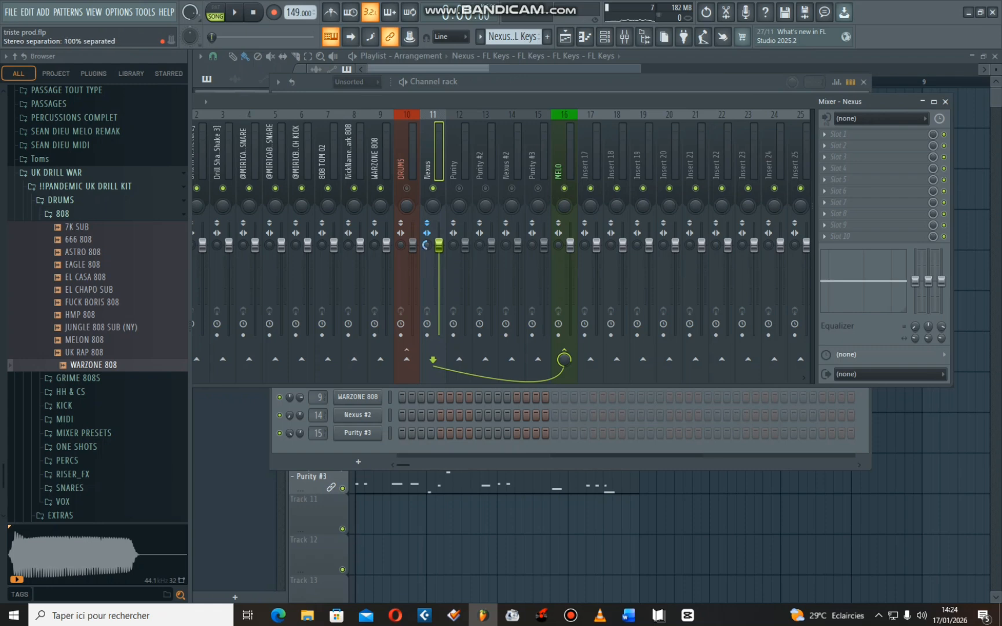
drag(427, 245, 427, 278)
key(space)
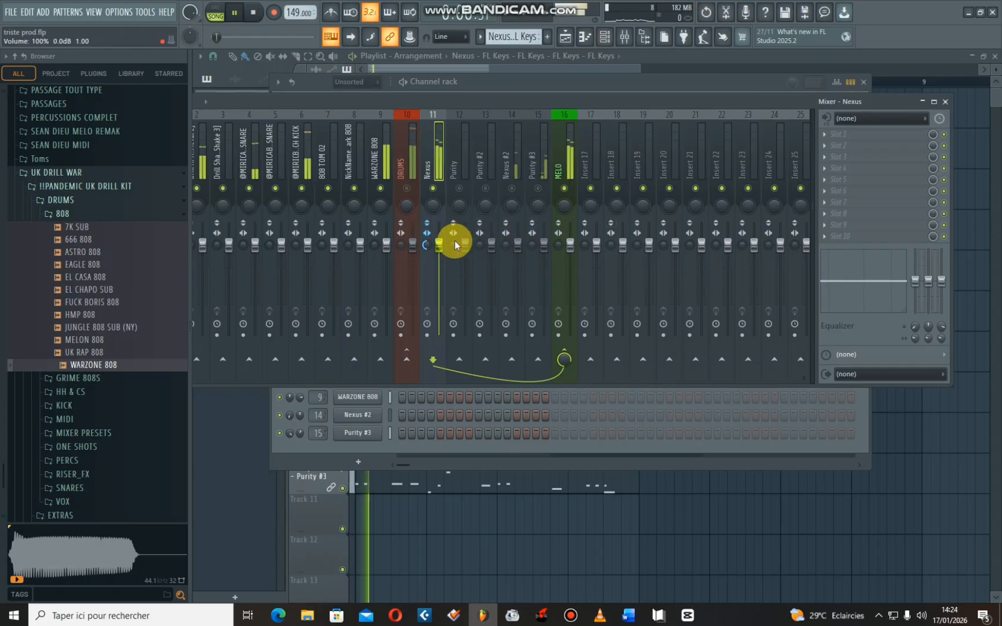
drag(438, 245, 438, 257)
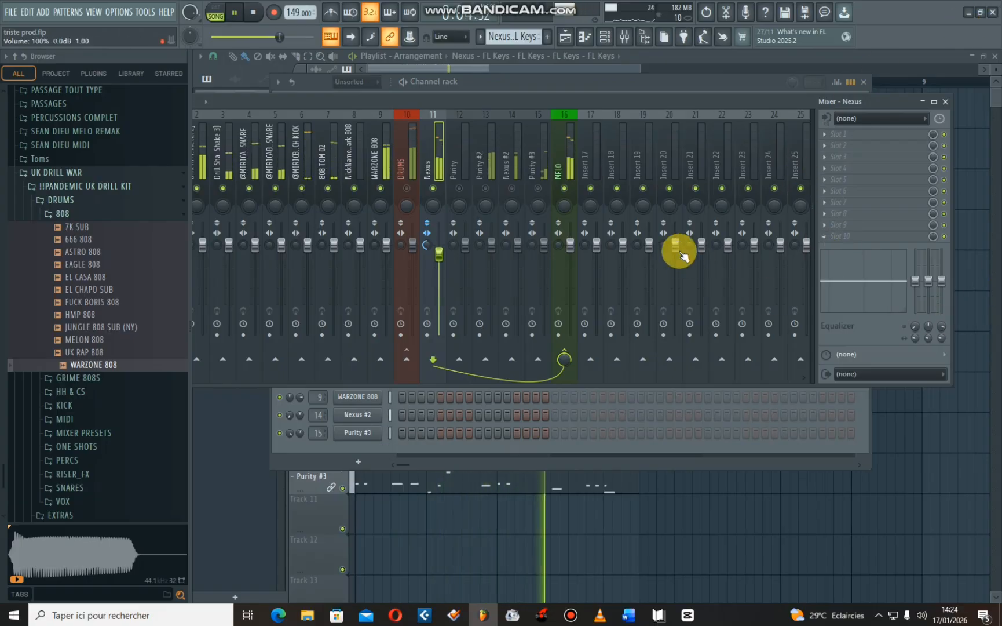
- Open the Master track's Fruity Parametric EQ 2 during playback to examine the Nexus spectrum, and close it again
drag(537, 99, 477, 118)
click(282, 177)
click(850, 154)
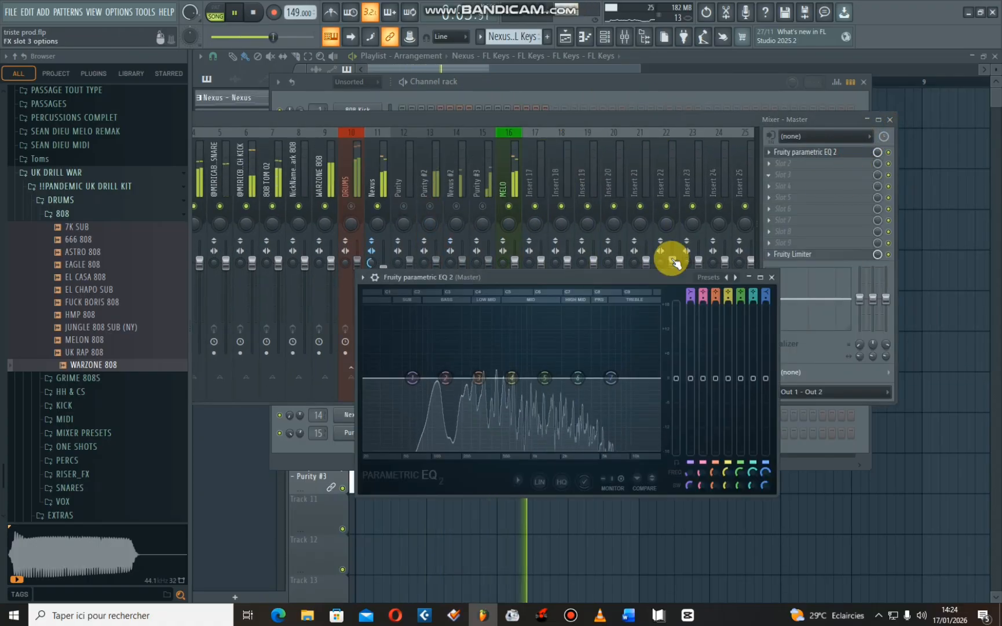
click(771, 278)
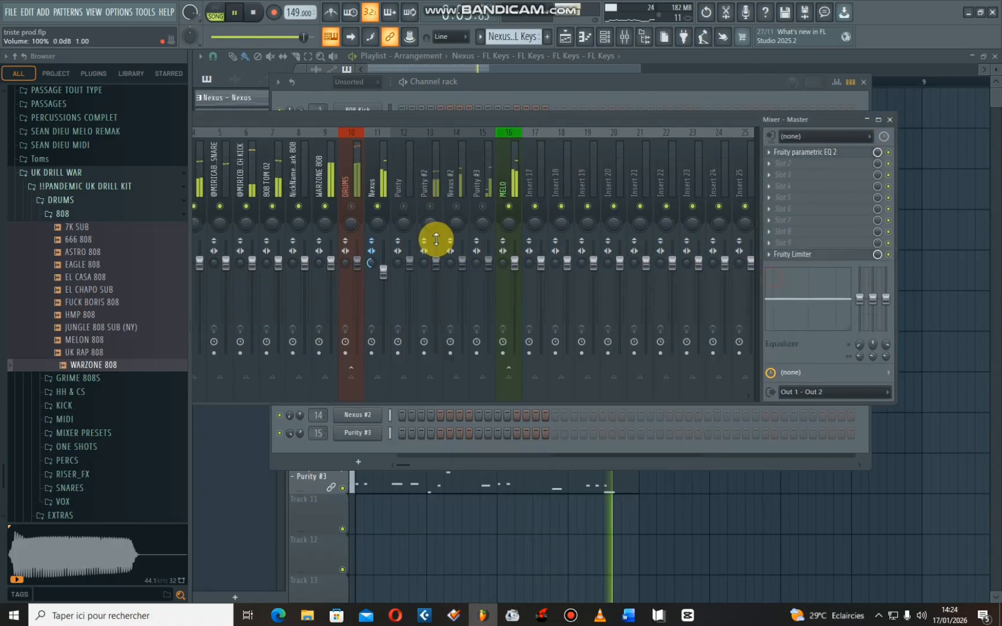
- Select the Nexus track again and lower its volume further
click(387, 182)
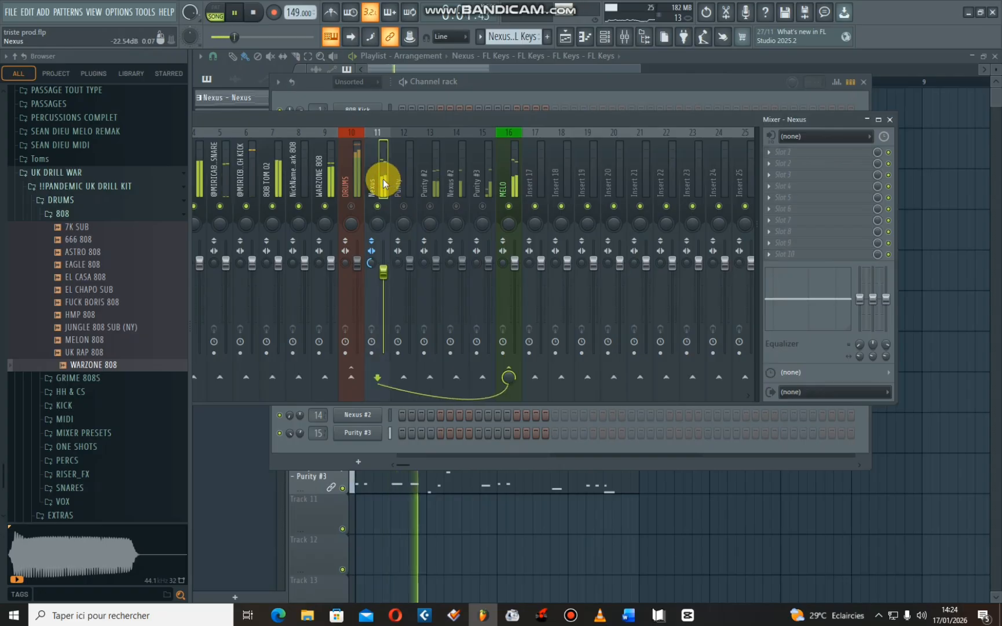
click(770, 153)
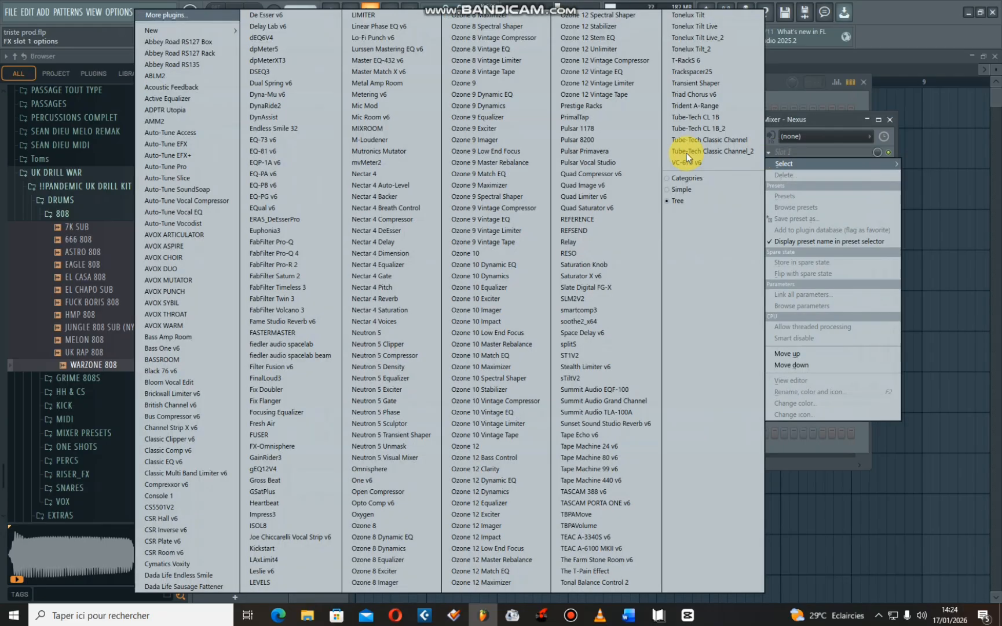
click(833, 119)
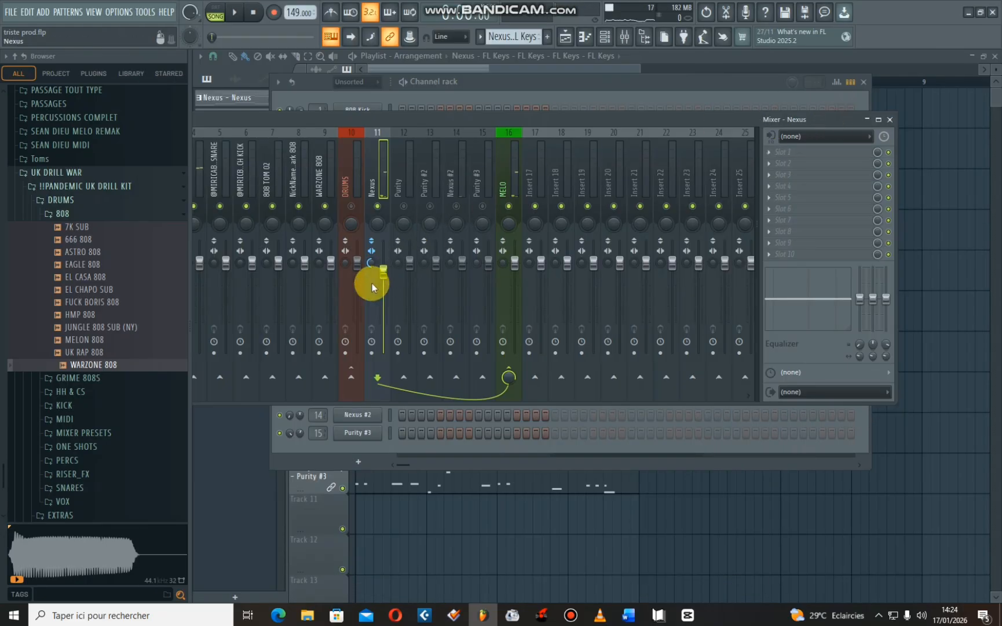
drag(383, 290, 383, 295)
- Unmute and select the Purity #2 track while playing the beat to hear it alongside Nexus
key(space)
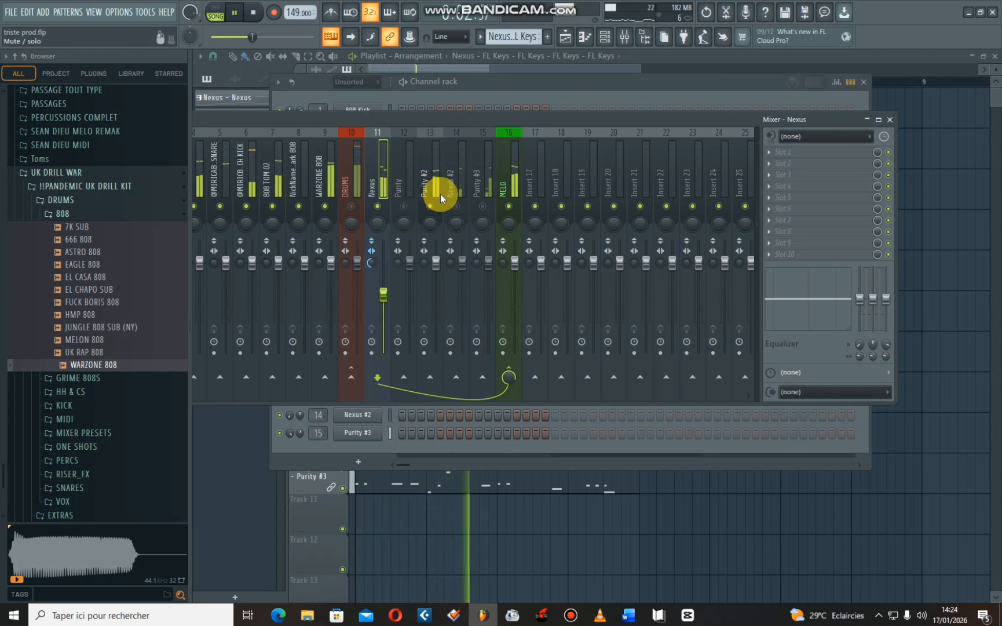
click(433, 208)
key(space)
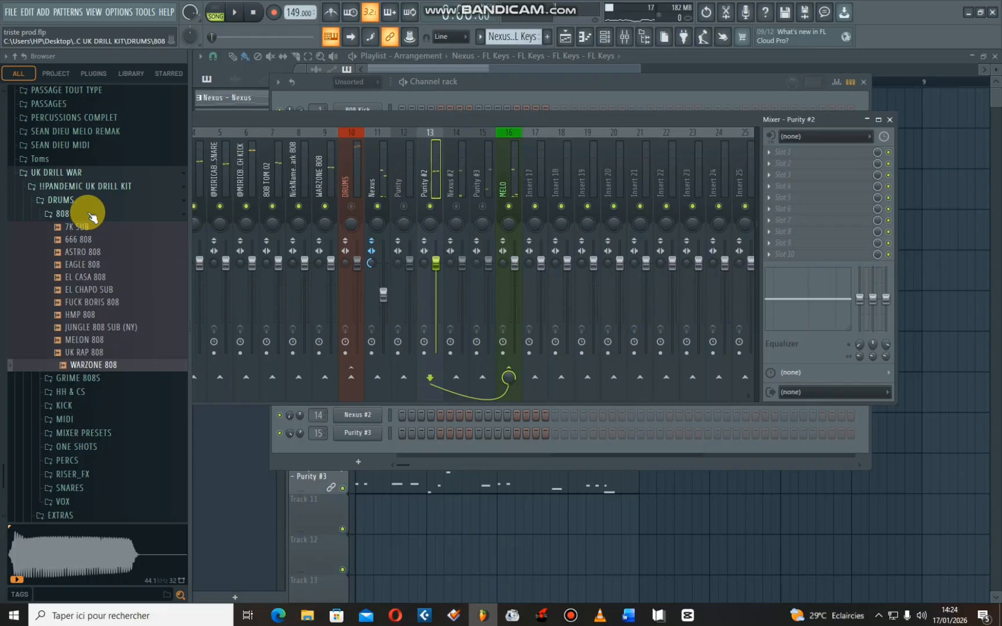
- Browse the MA BANK DE SON folder to +242_-PRESETS MIX and expand its Synth mixer presets
scroll(51, 227, down, 5)
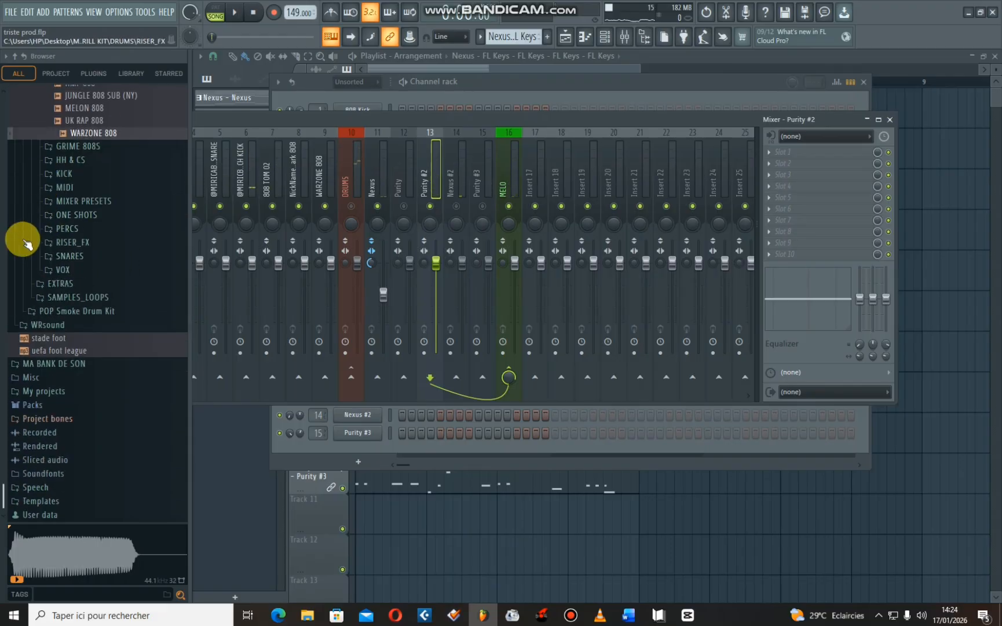
scroll(55, 297, down, 10)
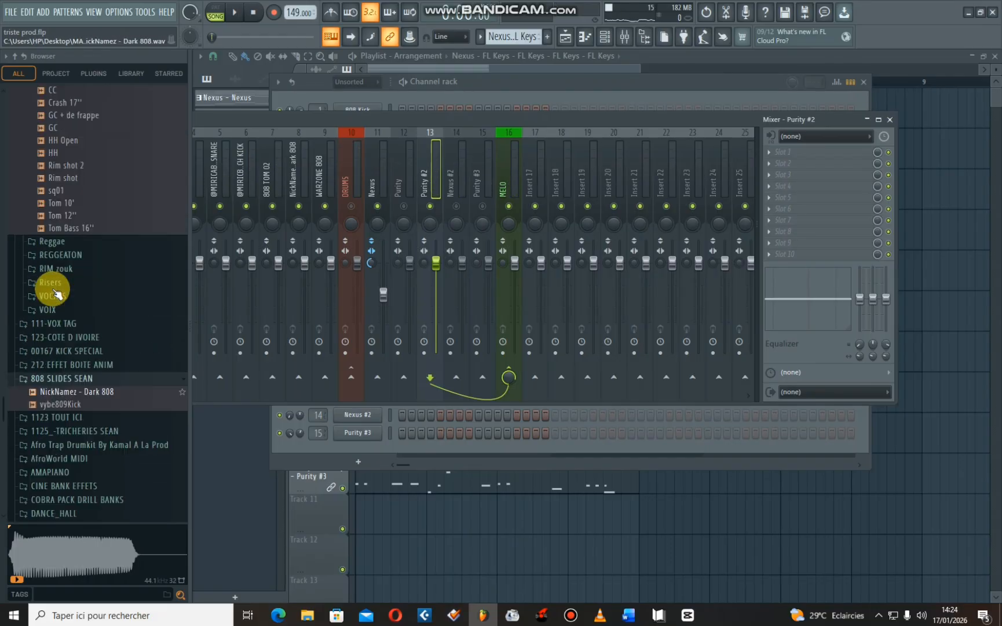
click(15, 55)
click(60, 282)
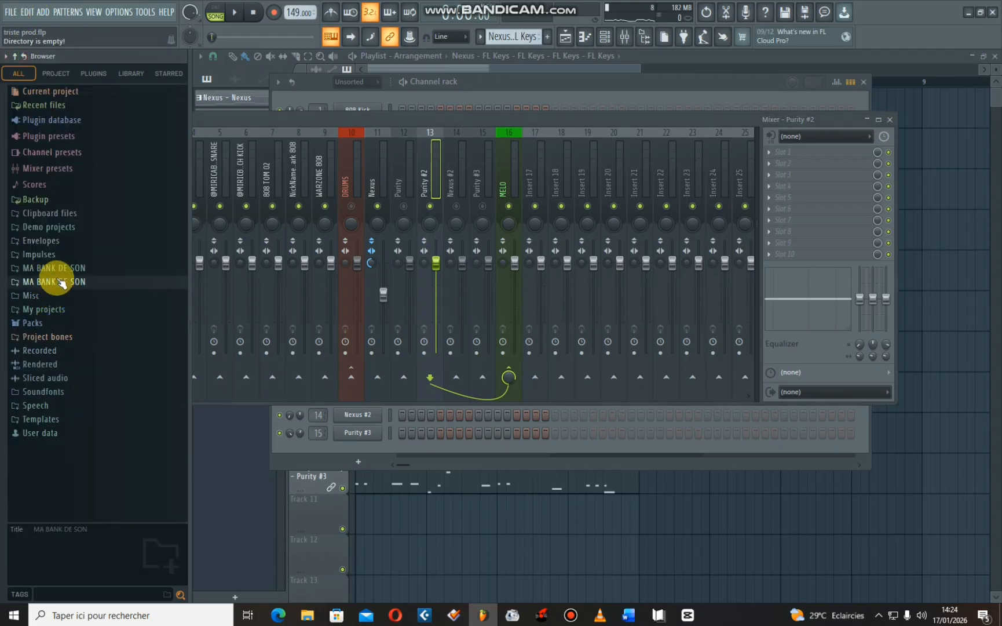
click(51, 268)
scroll(65, 273, down, 4)
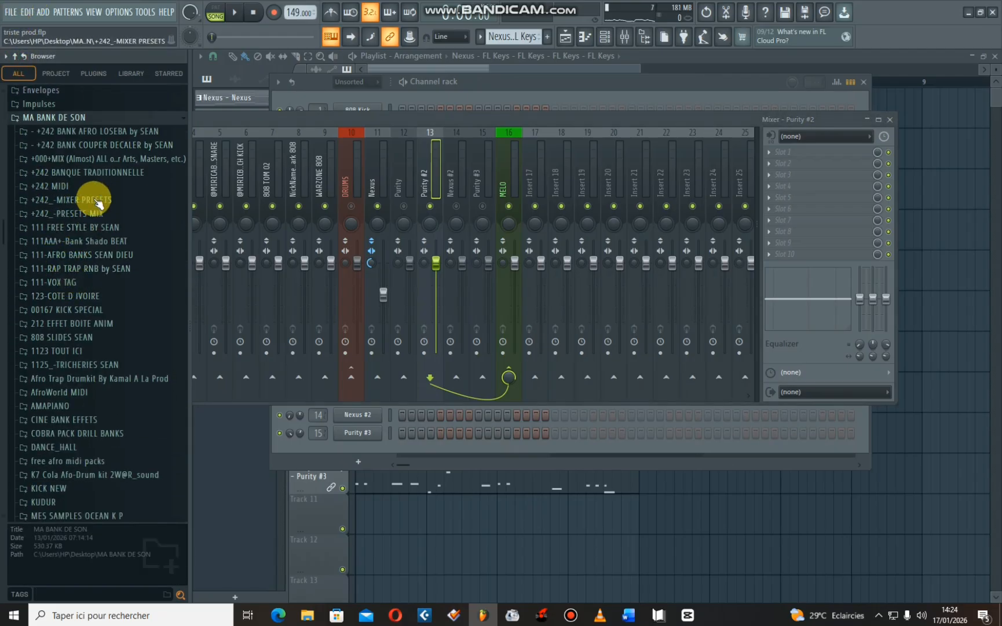
click(62, 216)
scroll(69, 243, down, 5)
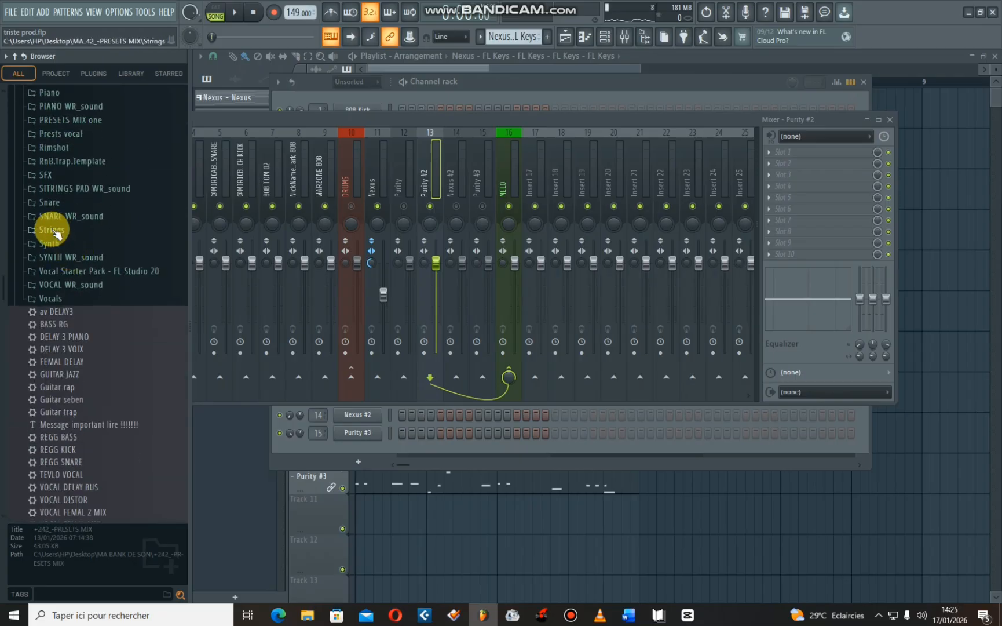
click(51, 246)
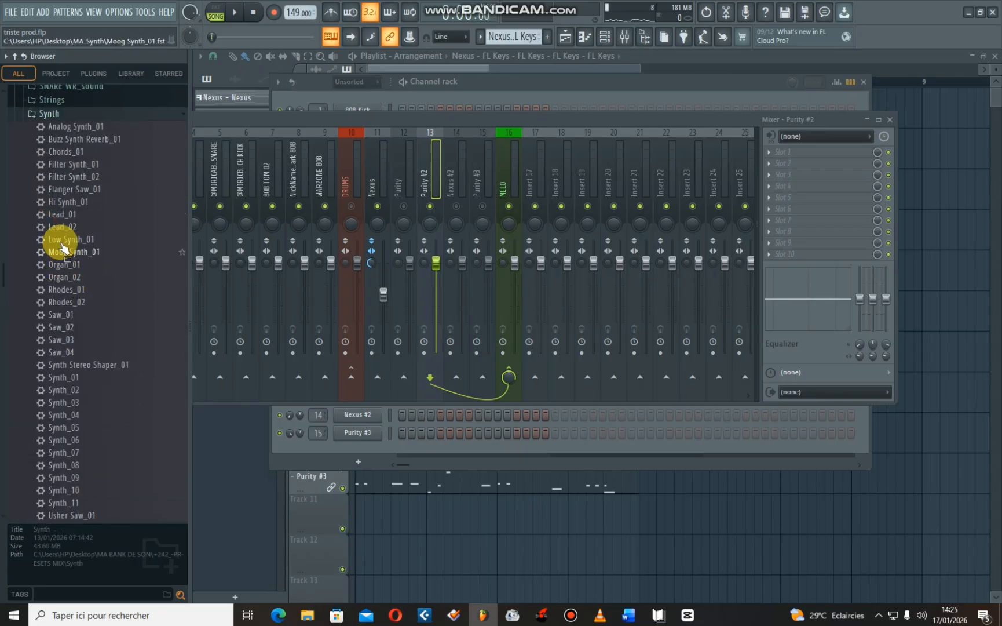
- Try the Low Synth_01 preset on the Purity #2 mixer track during playback
key(space)
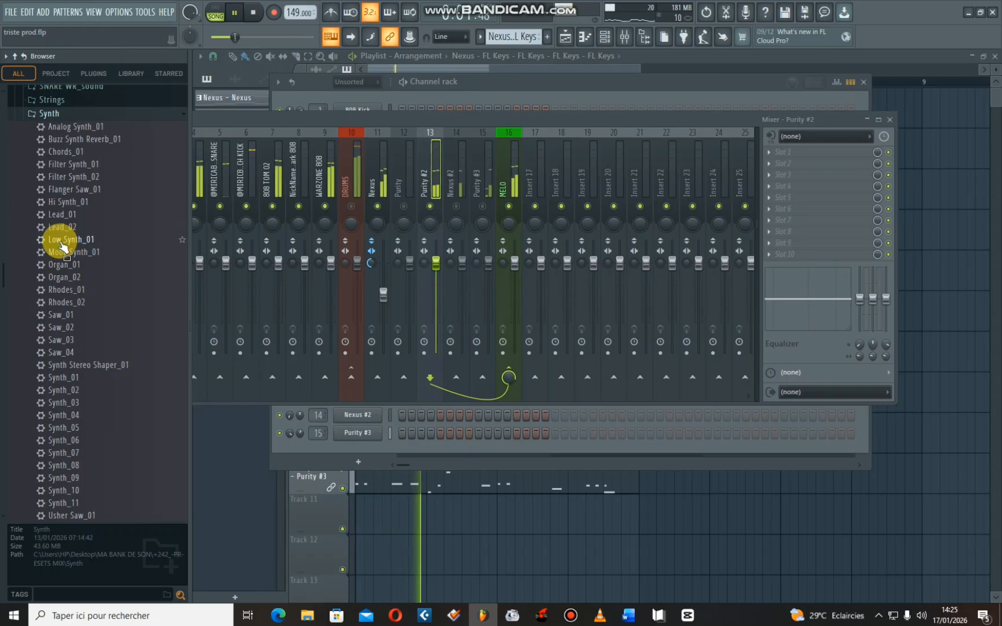
drag(62, 244, 437, 194)
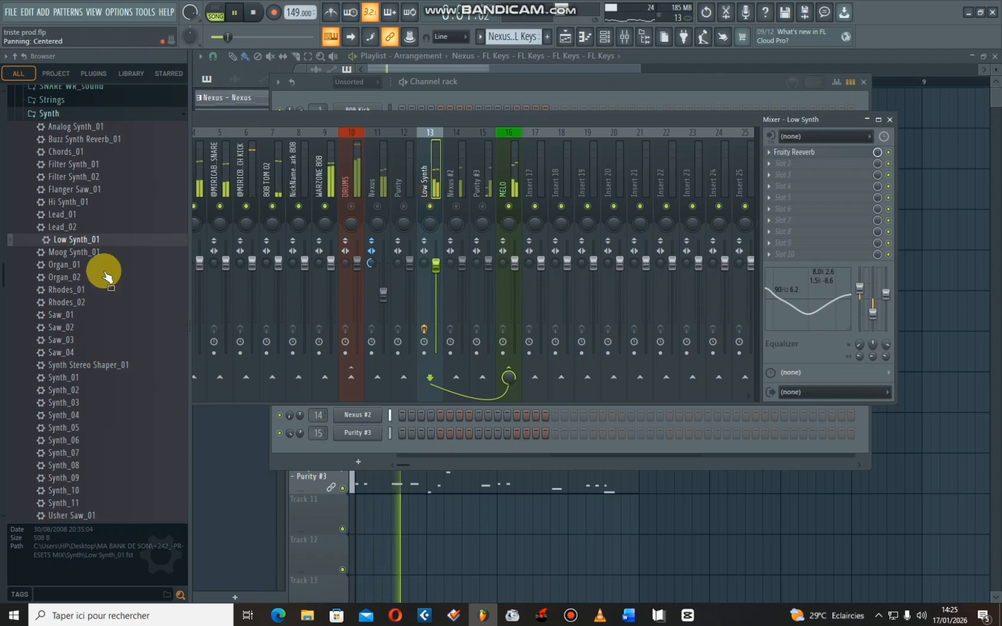
- Load the Cello Strings_01 preset from the Strings folder onto mixer track 13 and pan the track slightly left
scroll(55, 237, up, 3)
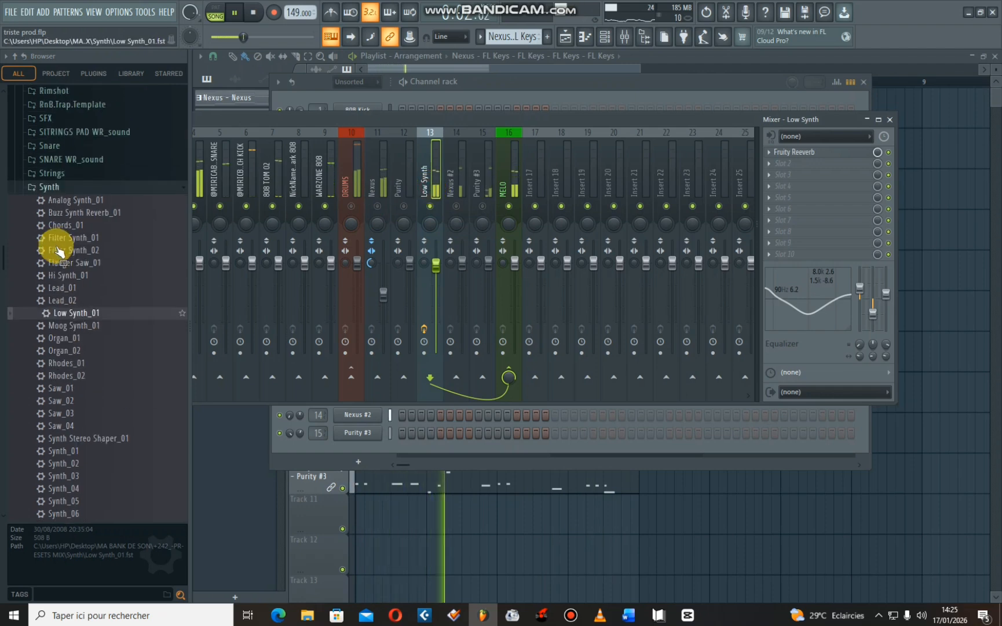
click(53, 175)
drag(61, 188, 427, 196)
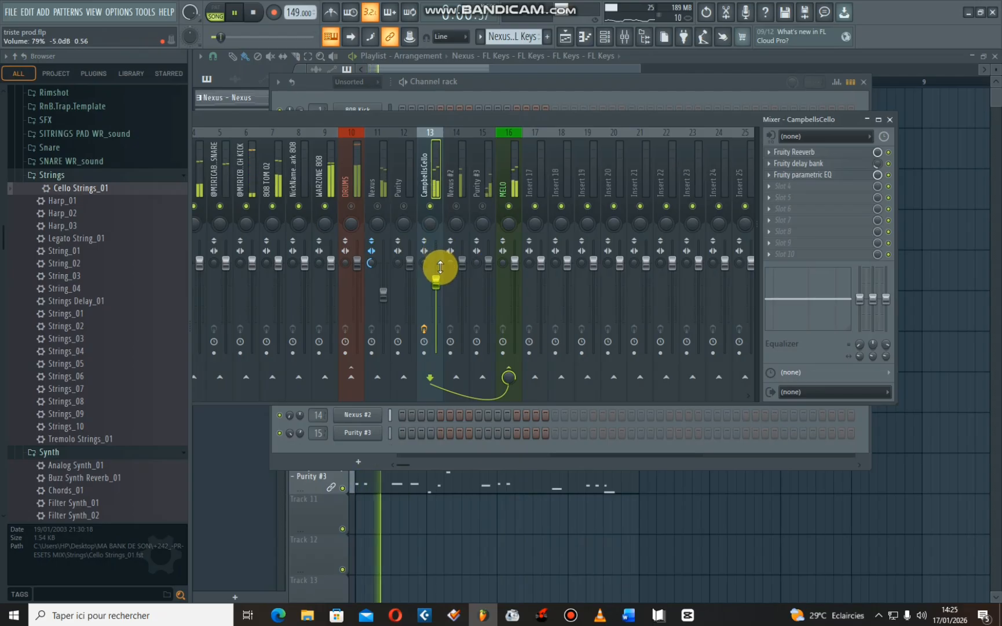
click(433, 228)
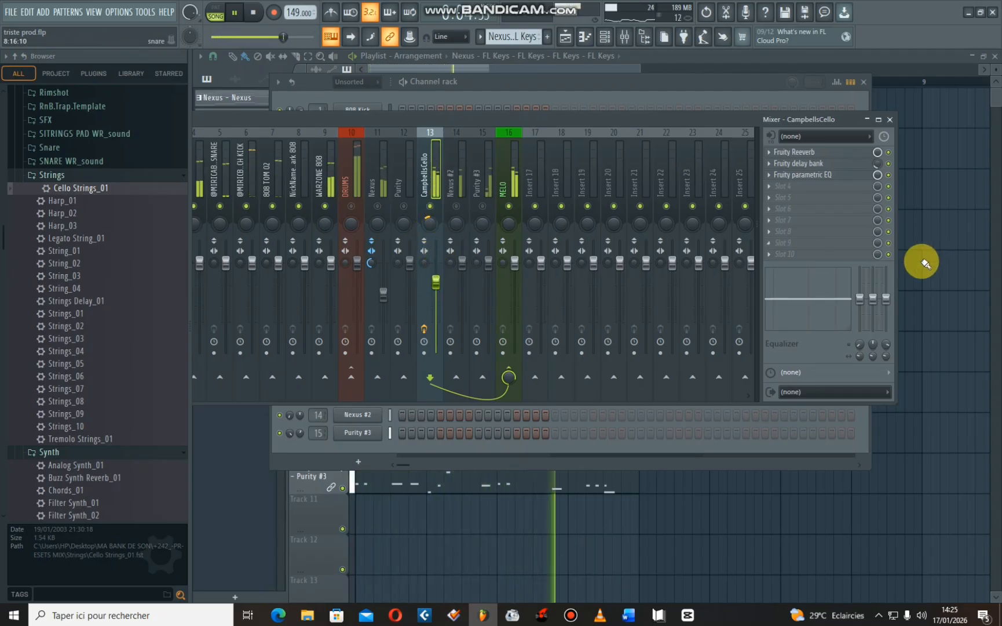
- Lower the two lowest and two highest bands of the CampbellsCello track's Fruity parametric EQ during playback, and close it
key(space)
click(431, 185)
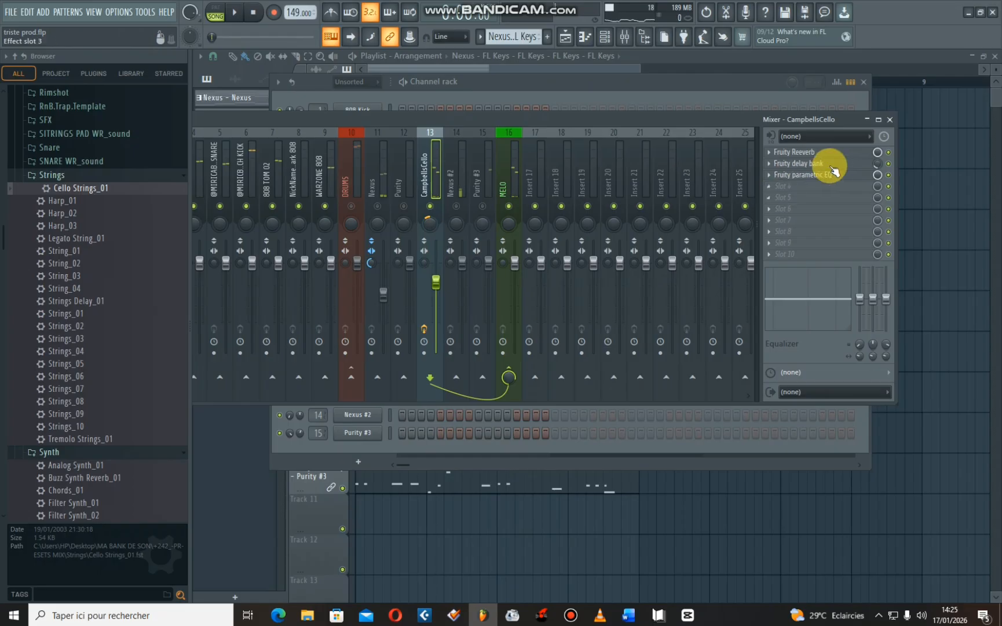
click(812, 175)
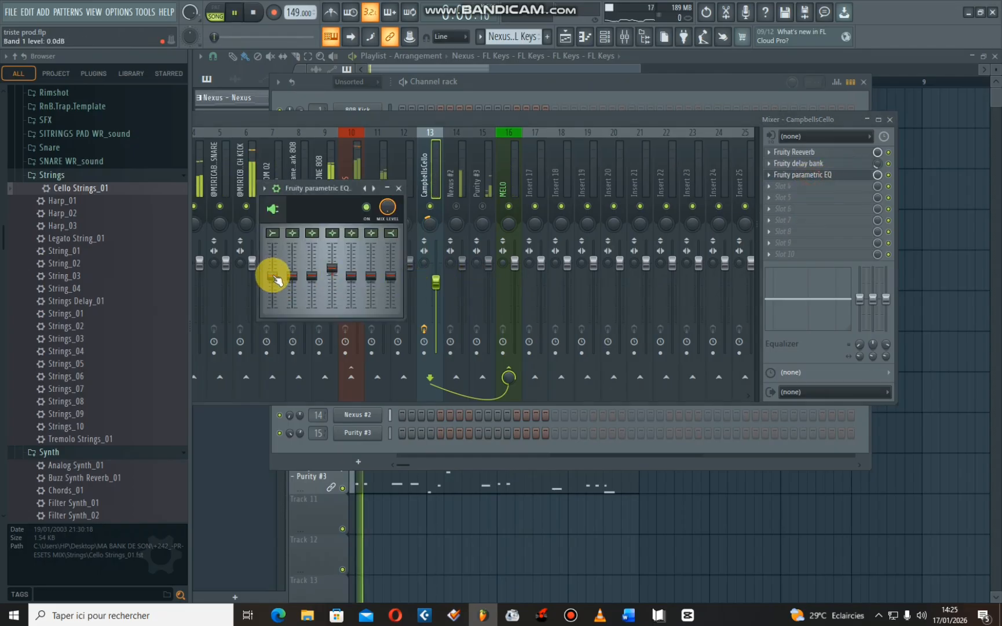
drag(292, 277, 312, 271)
click(382, 275)
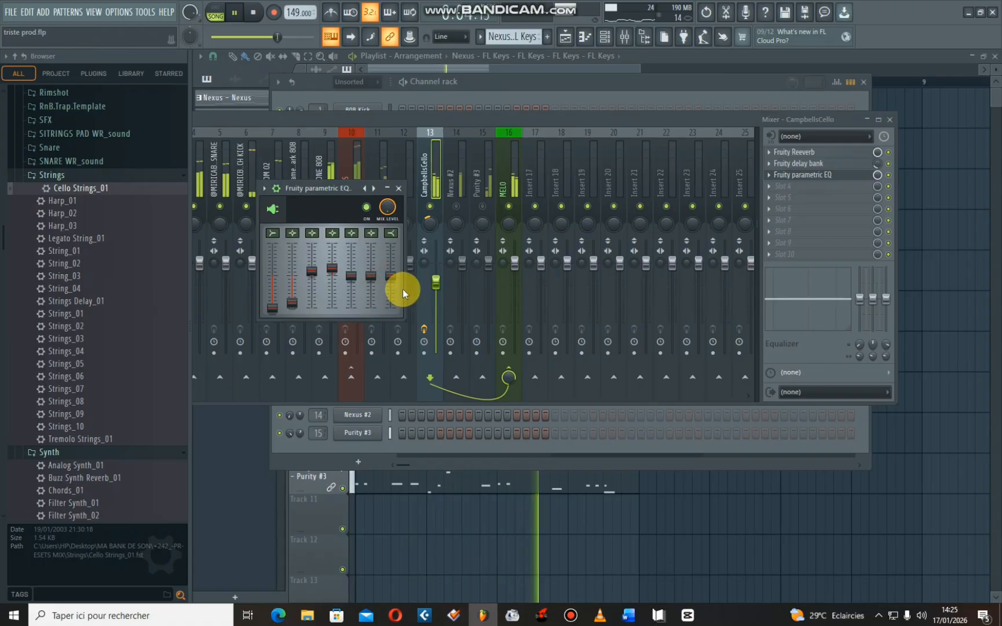
drag(391, 275, 313, 276)
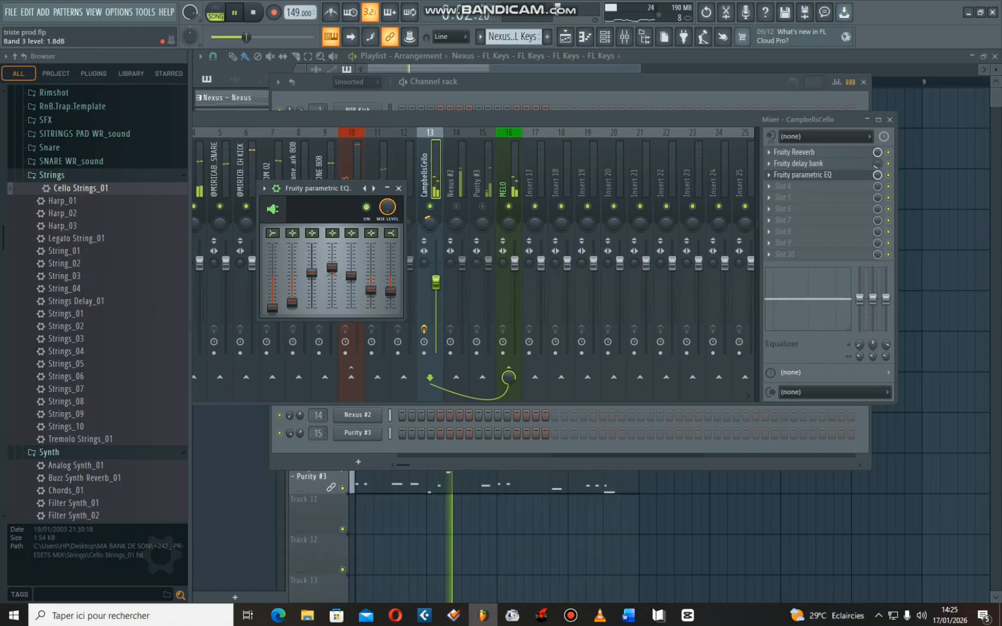
click(398, 188)
- Unmute the Nexus #2 track and cut its equalizer to -18.0 dB at 90 Hz and -8.8 dB at 1.5 kHz
click(460, 188)
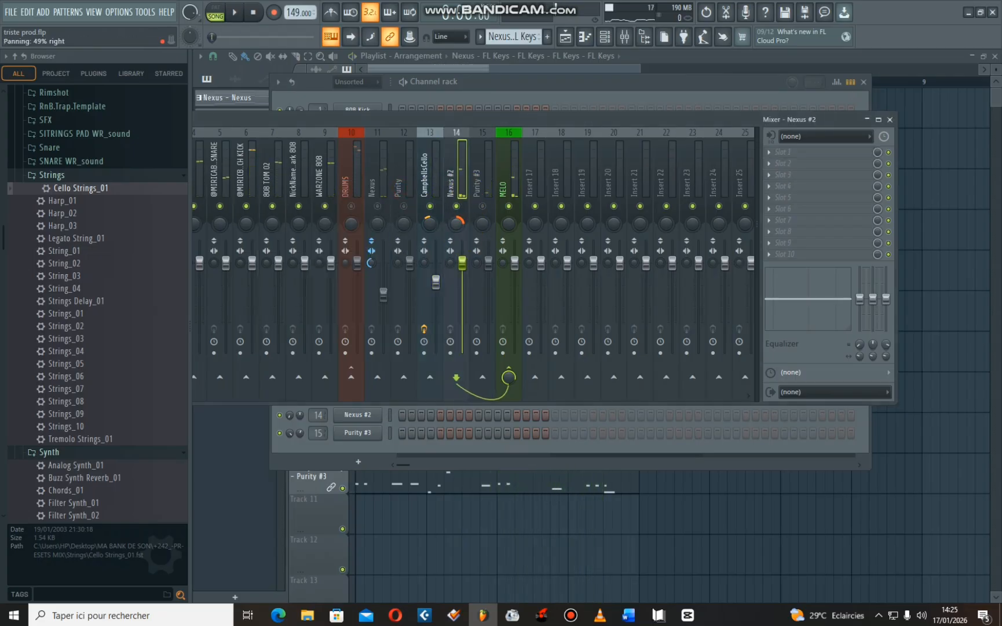
drag(459, 229, 464, 233)
key(space)
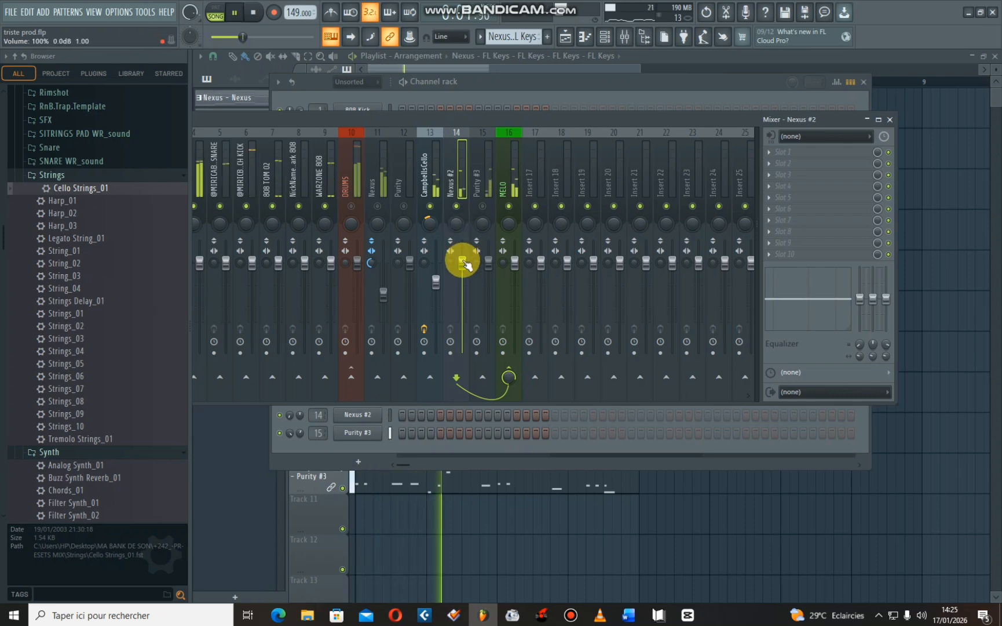
key(space)
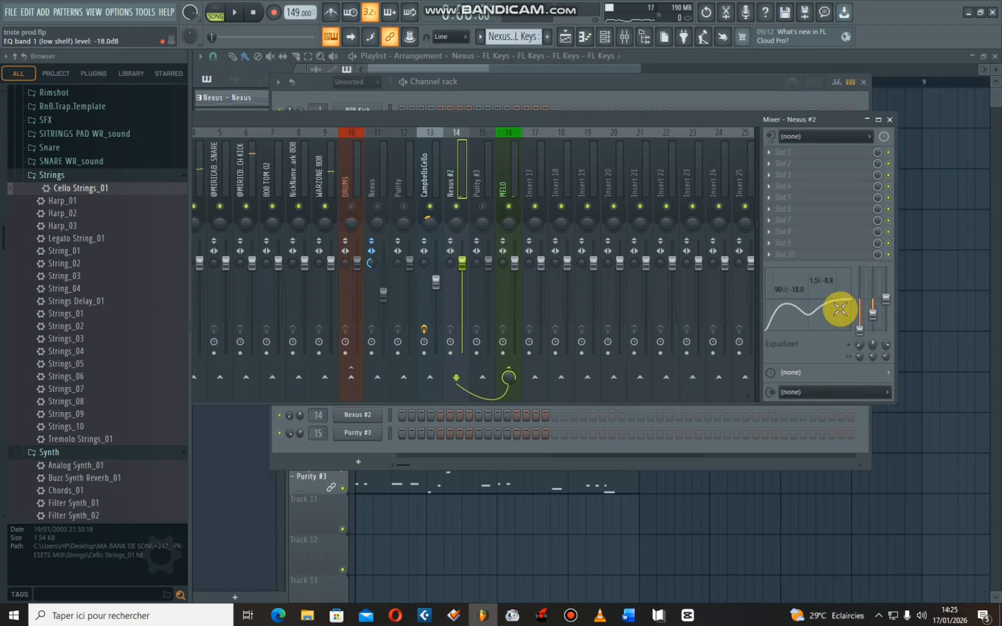
- Unmute the Purity #3 track during playback, lower its volume slightly, and unmute the Nexus track
key(space)
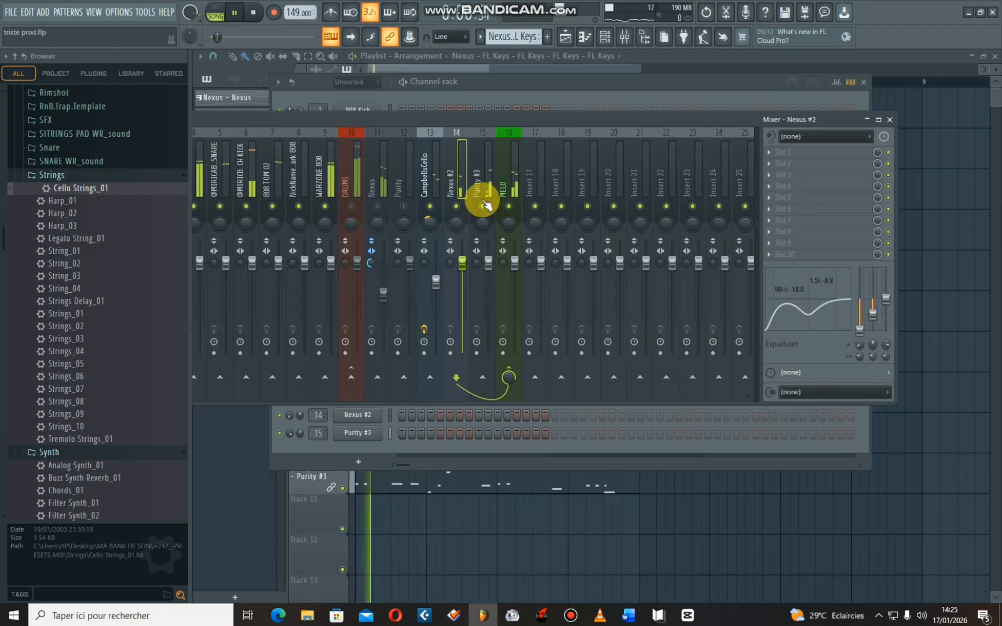
click(486, 204)
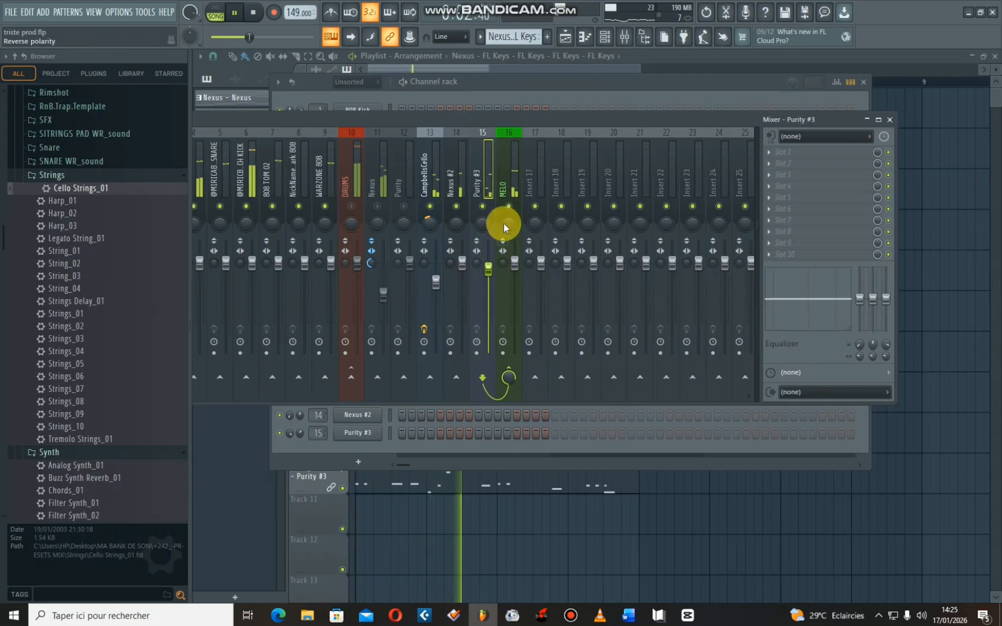
click(378, 206)
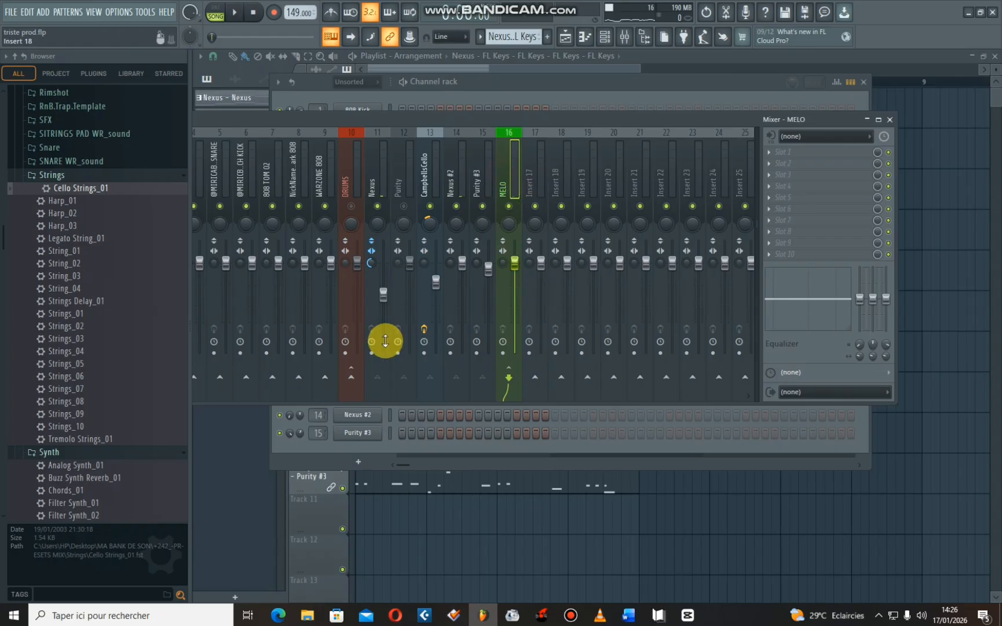
- Load Ozone 8 Vintage EQ into the first effect slot of the MELO bus and start playback
click(775, 154)
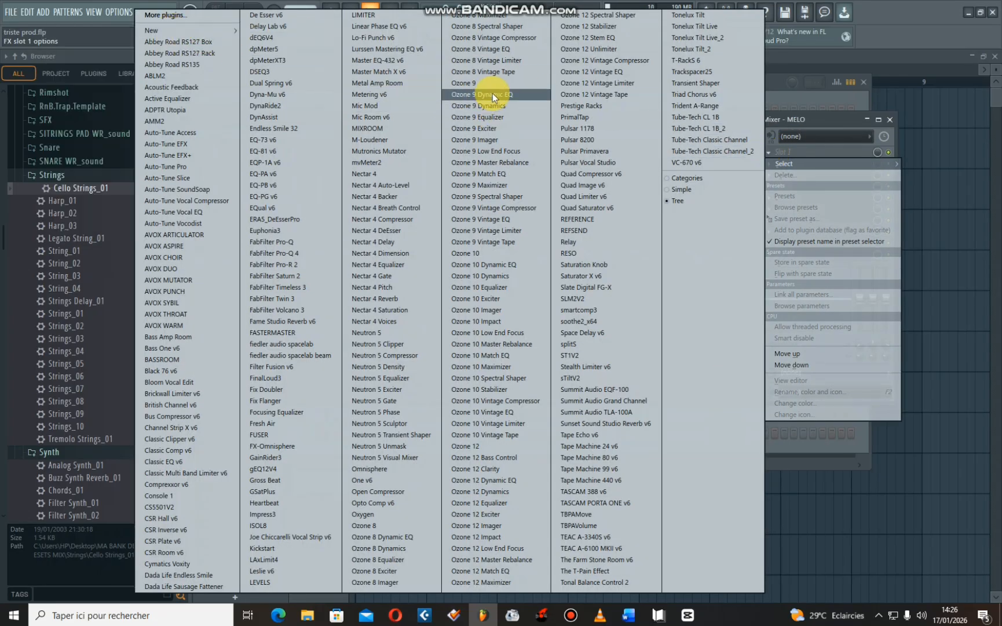
click(507, 52)
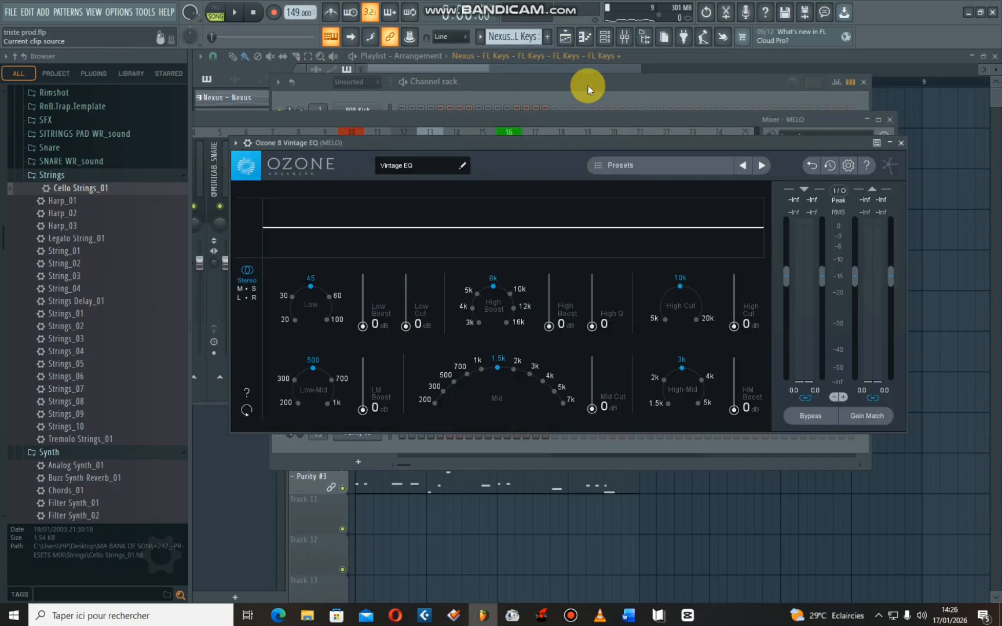
key(space)
- Audition Vintage EQ presets on the MELO bus, including General Enhancement and Mid Side Clarity, keep Nasal Attenuation, and close the plugin
click(608, 169)
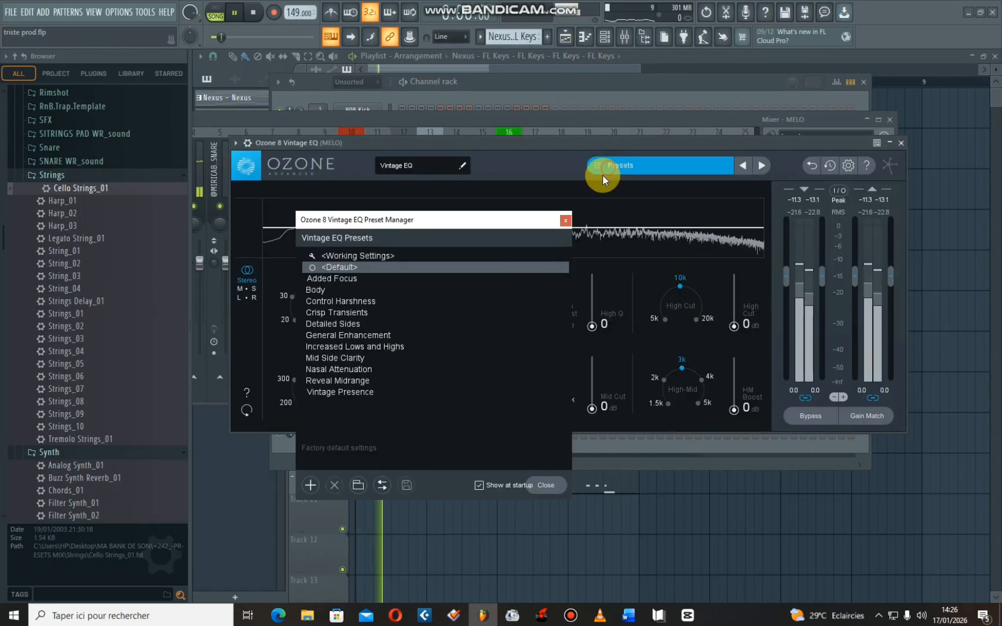
click(372, 312)
click(353, 335)
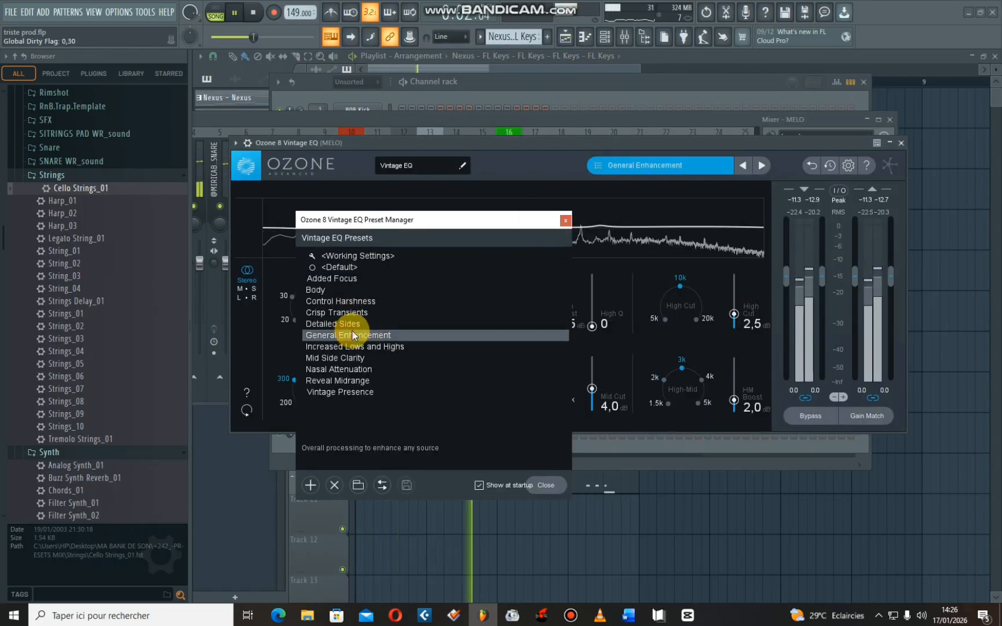
drag(416, 224, 533, 244)
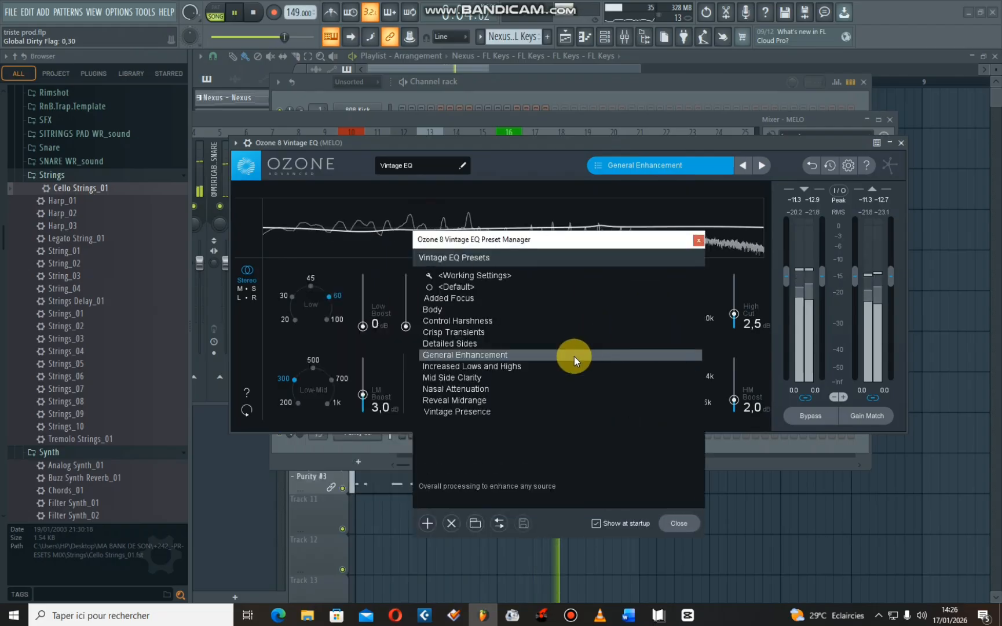
click(475, 381)
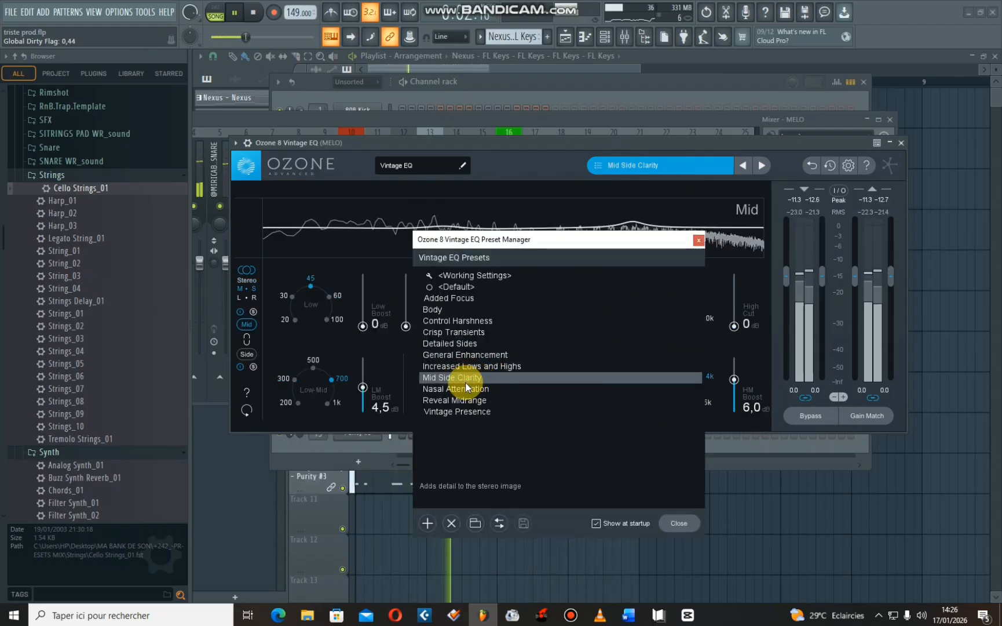
click(464, 388)
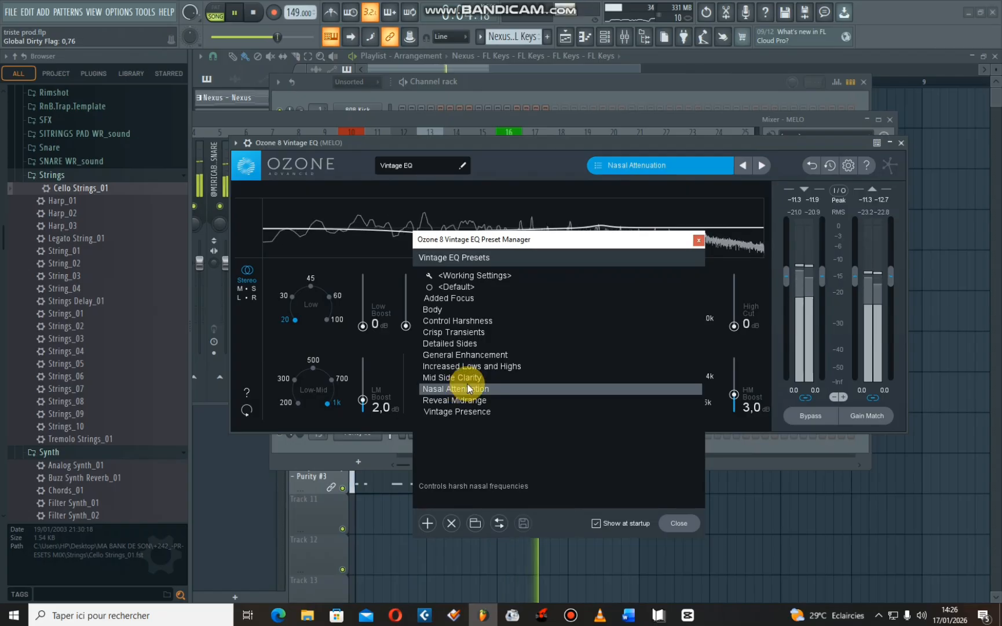
click(698, 240)
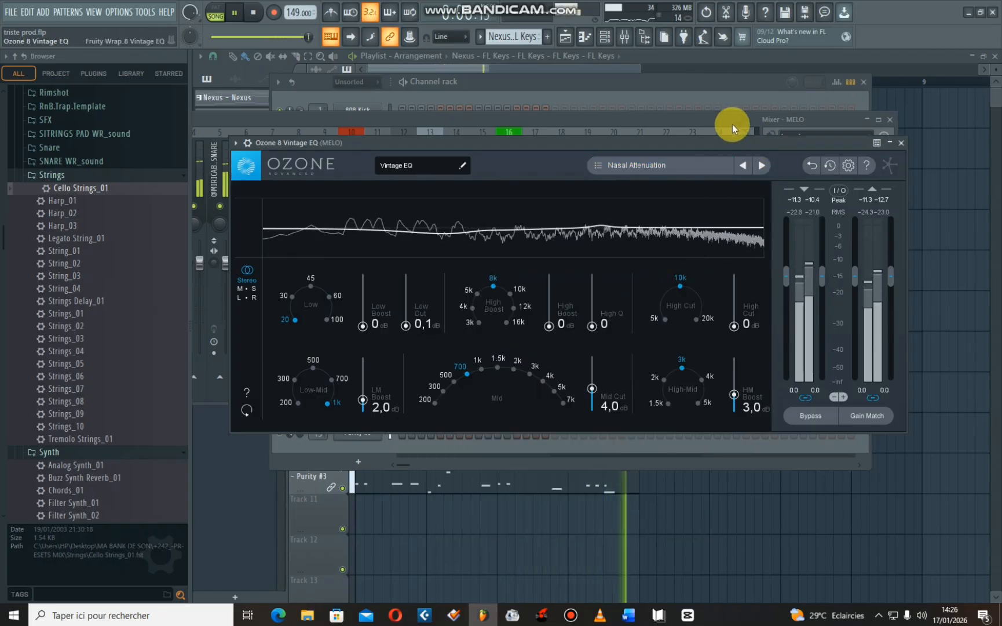
click(901, 143)
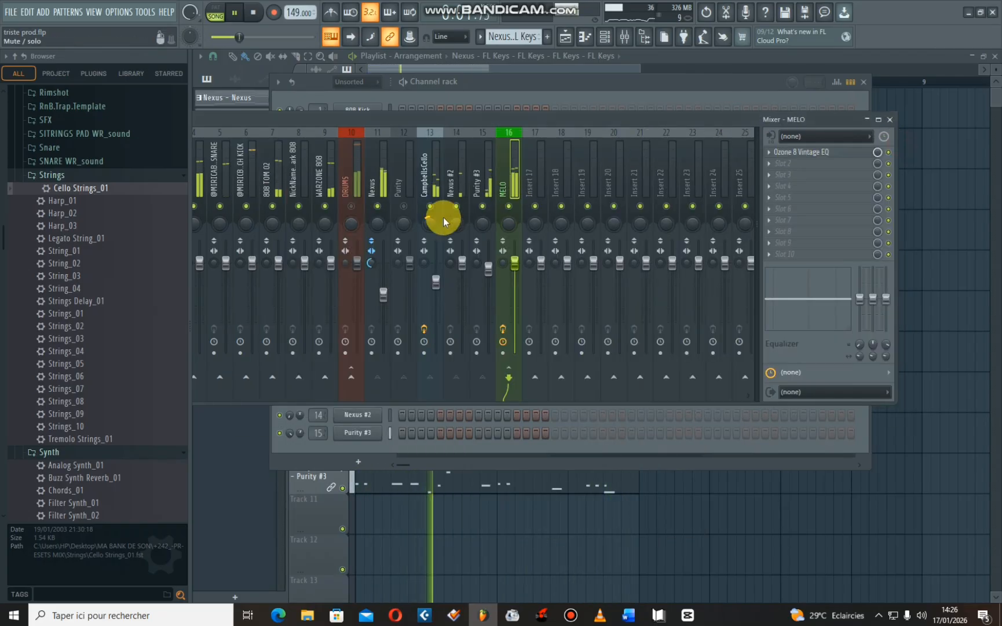
- Reposition the mixer, select the Drill Hi Hat [Metal 2] track, and mute the MELO bus to play only the drums
drag(358, 121, 468, 122)
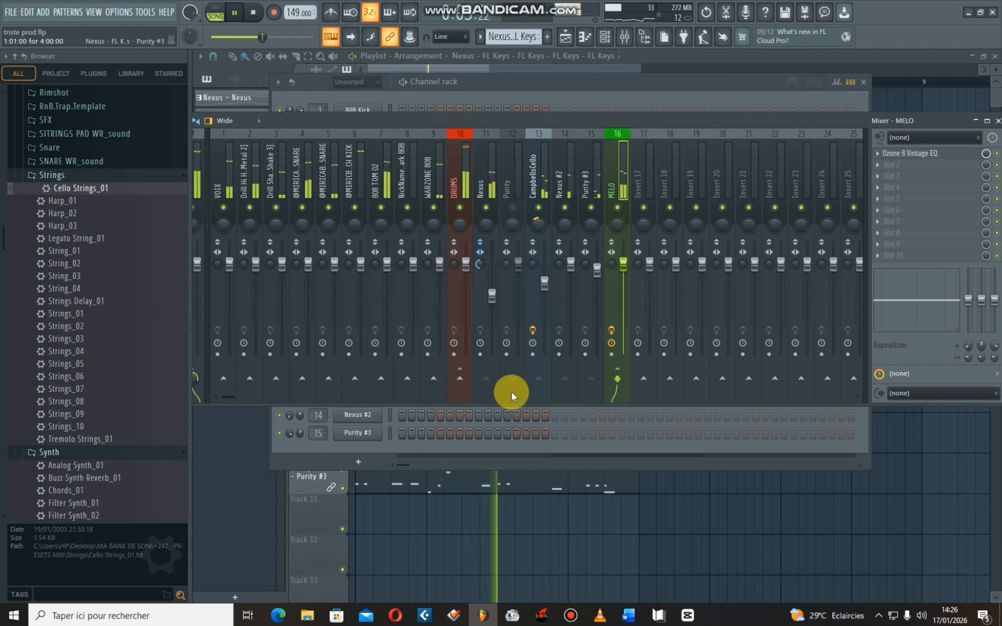
click(246, 185)
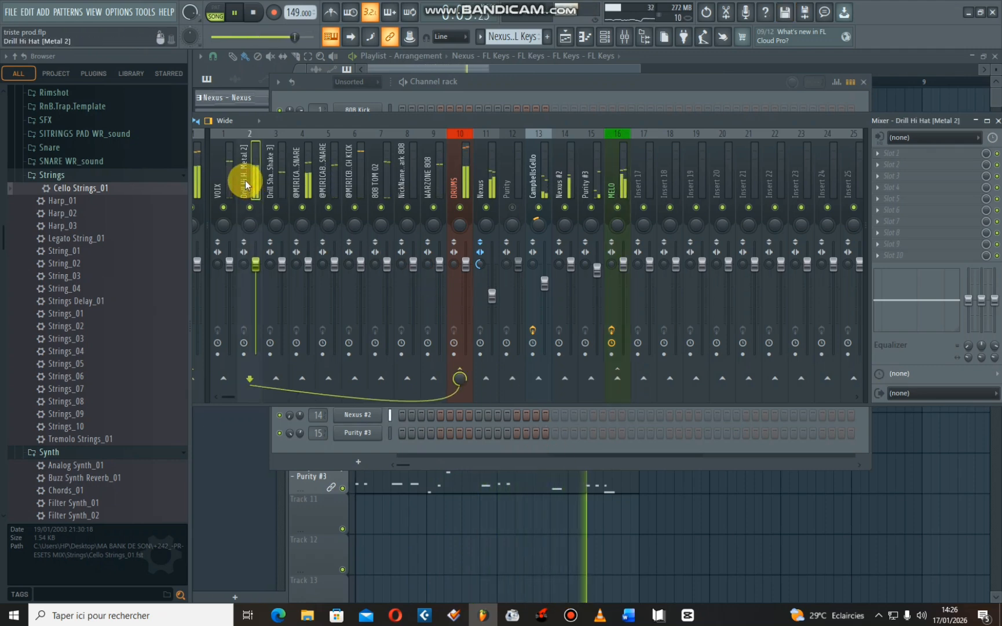
key(space)
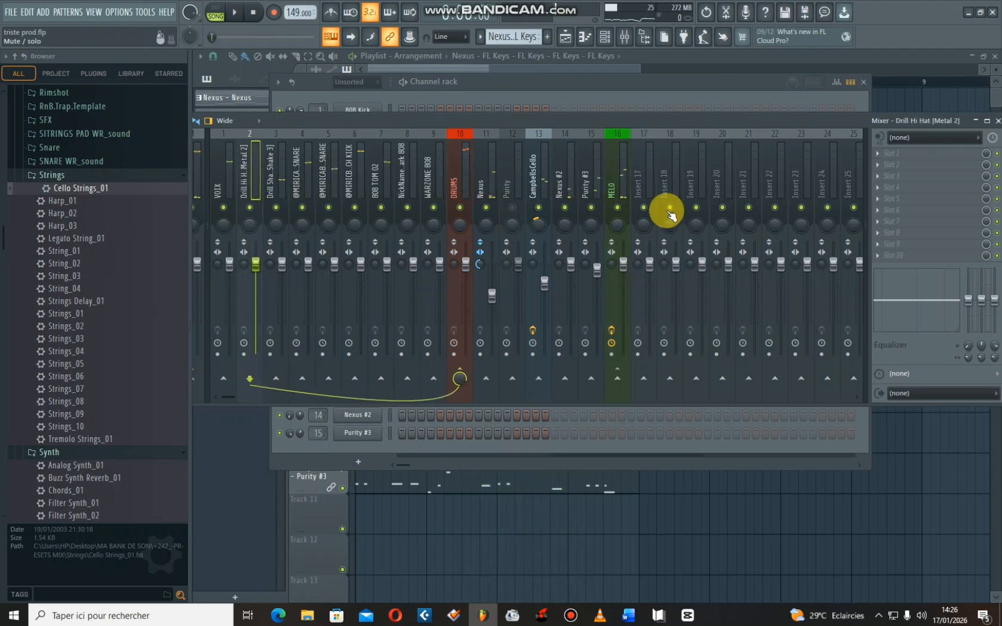
click(617, 207)
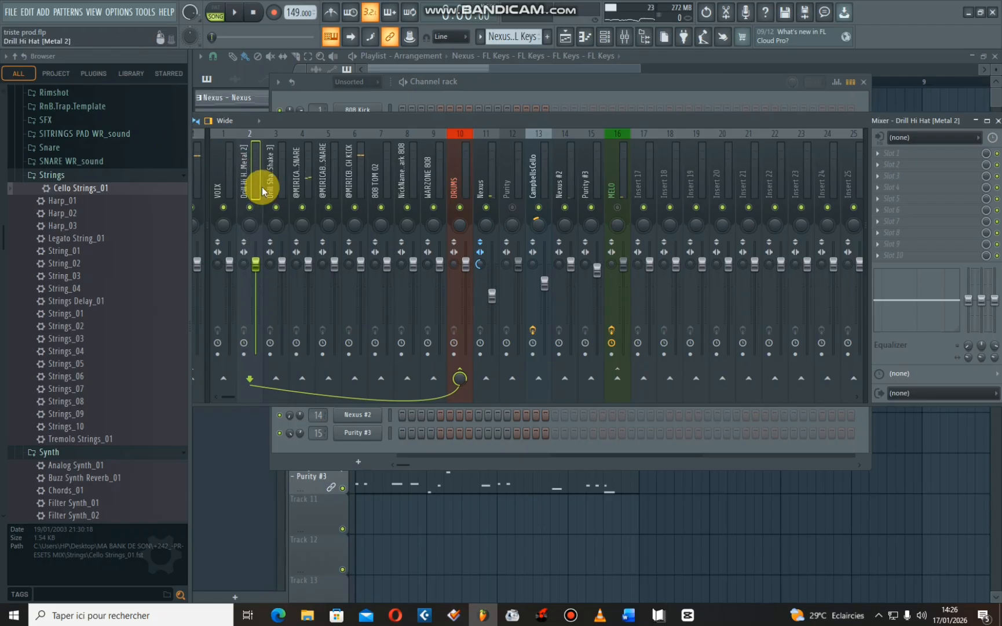
key(space)
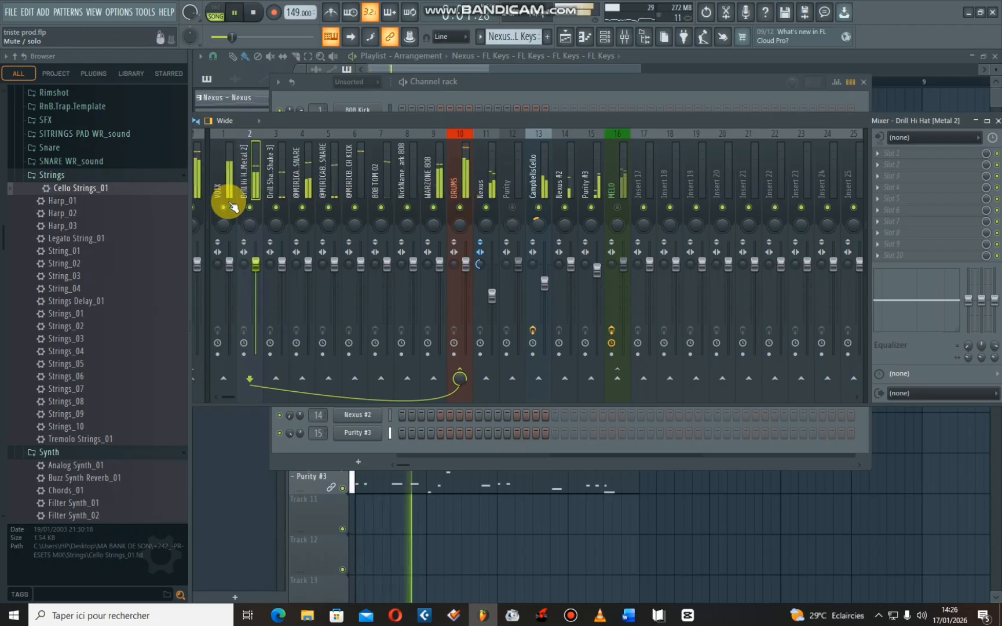
- Mute the hi-hat, shaker, VOIX and other drum tracks so only WARZONE 808 plays with the song, and select it
click(250, 204)
click(275, 205)
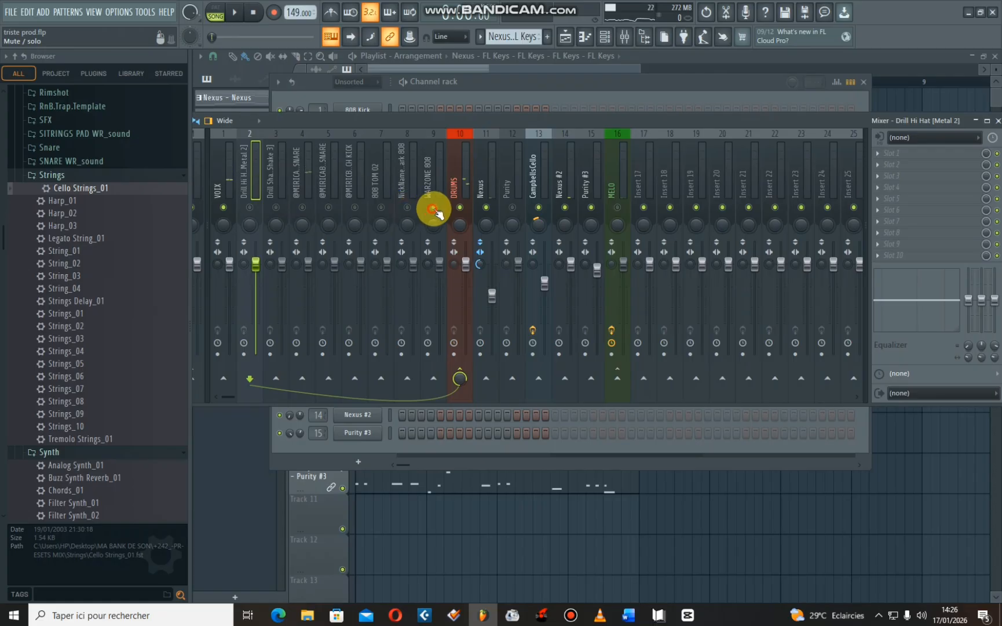
key(space)
click(440, 181)
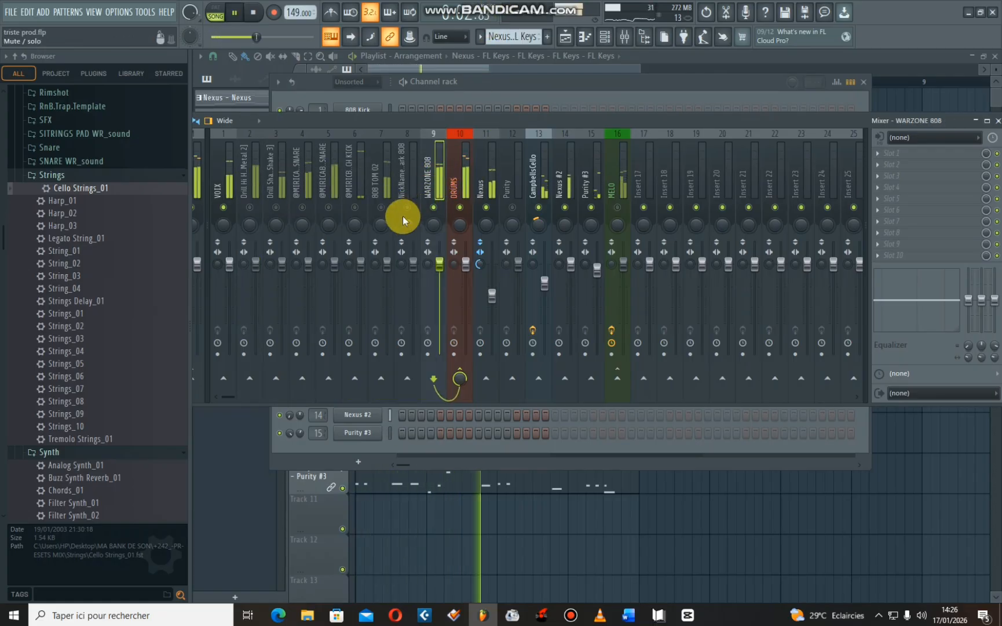
click(216, 205)
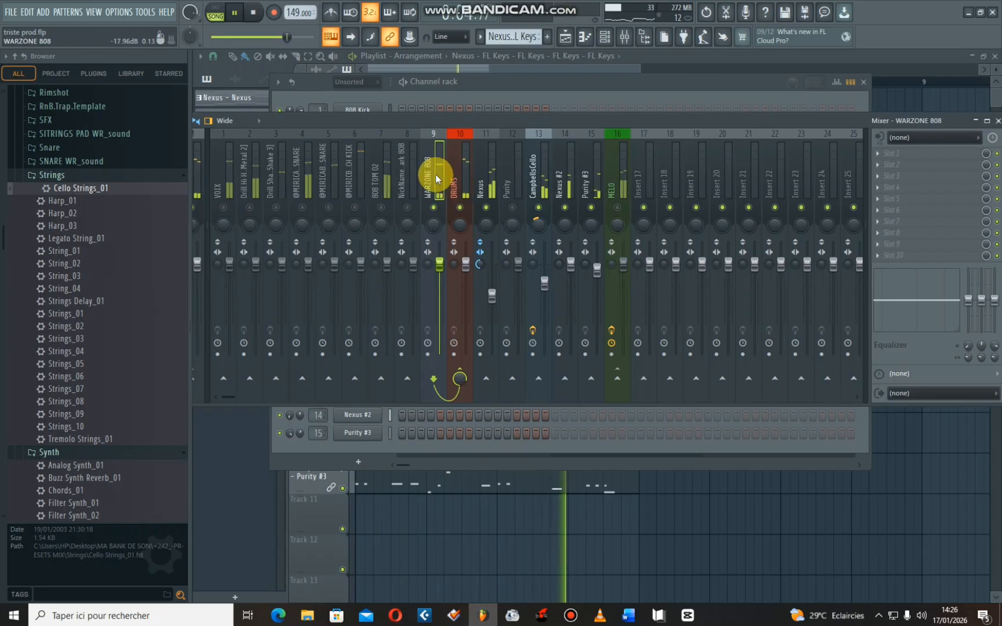
key(space)
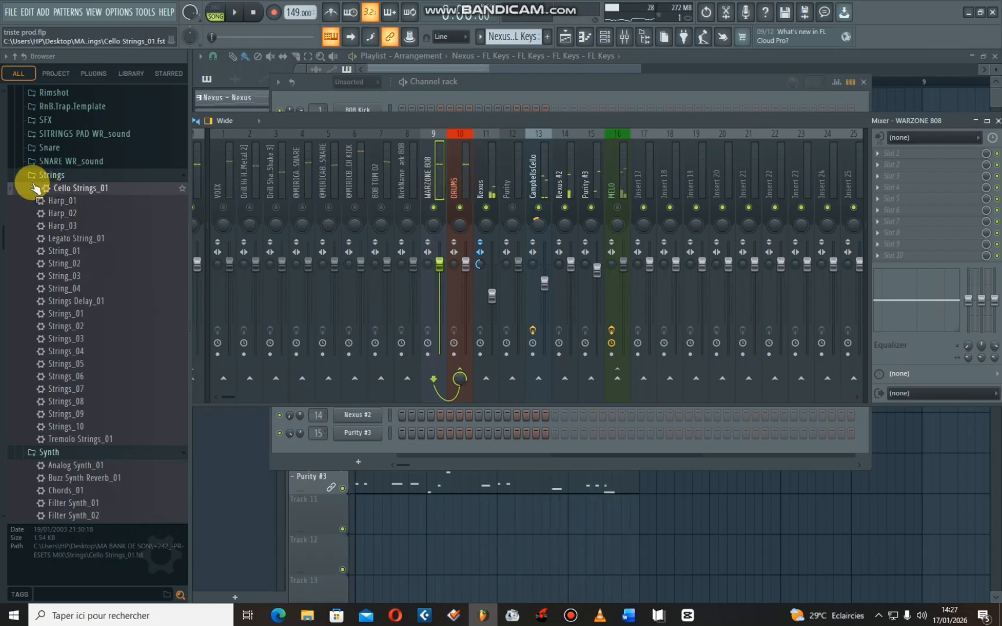
- Open the 808 WR_sound preset folder and audition the 808 Box WR_sound preset on the WARZONE 808 track
click(35, 177)
scroll(65, 282, up, 6)
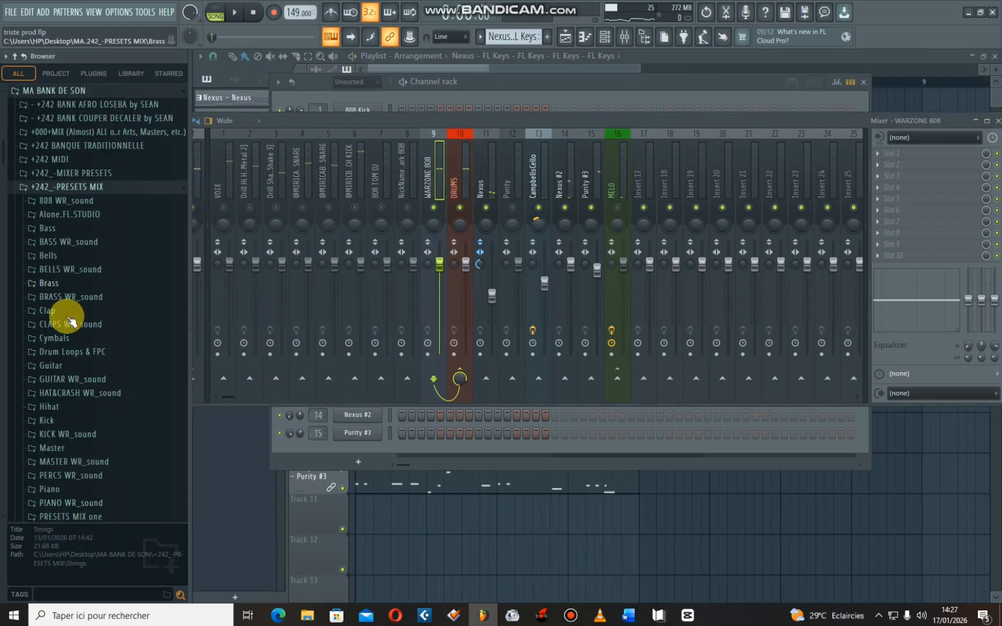
click(36, 203)
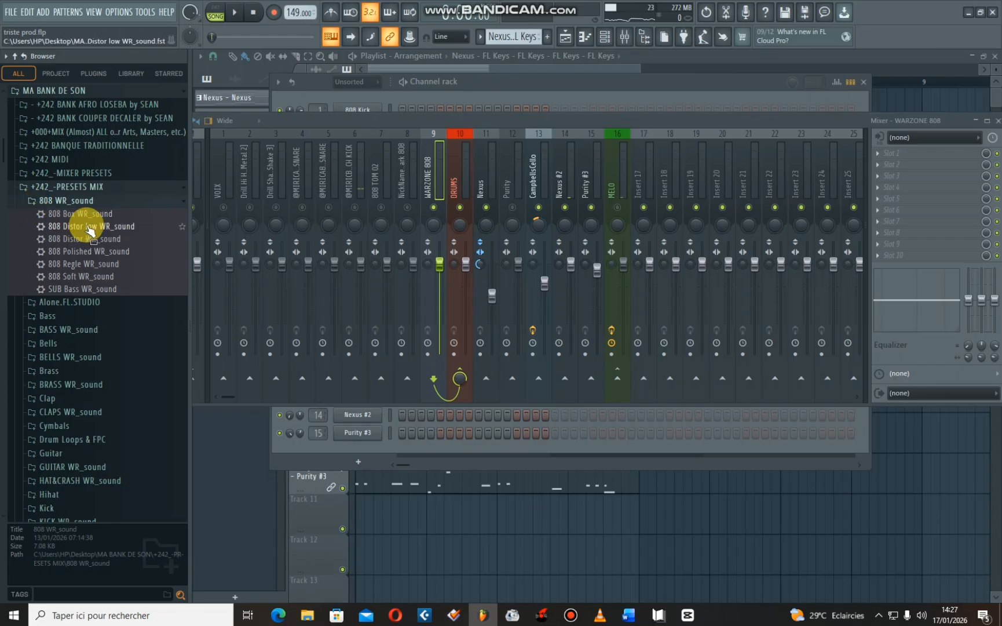
drag(69, 218, 405, 239)
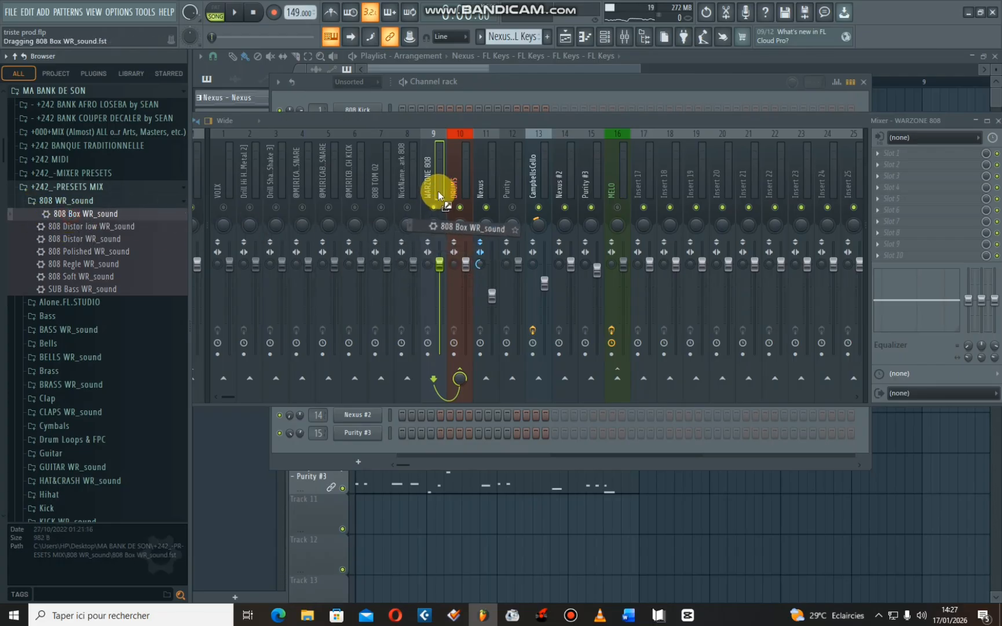
drag(432, 194, 435, 194)
key(space)
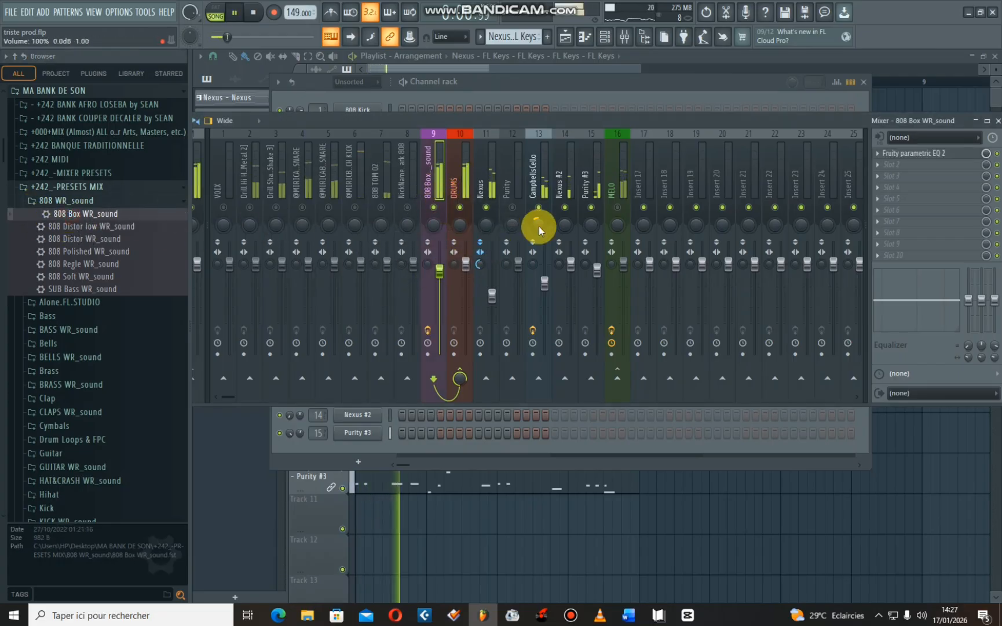
- Apply the 808 Distor low WR_sound preset to the 808 track and lower its volume to about 75%
drag(68, 226, 436, 200)
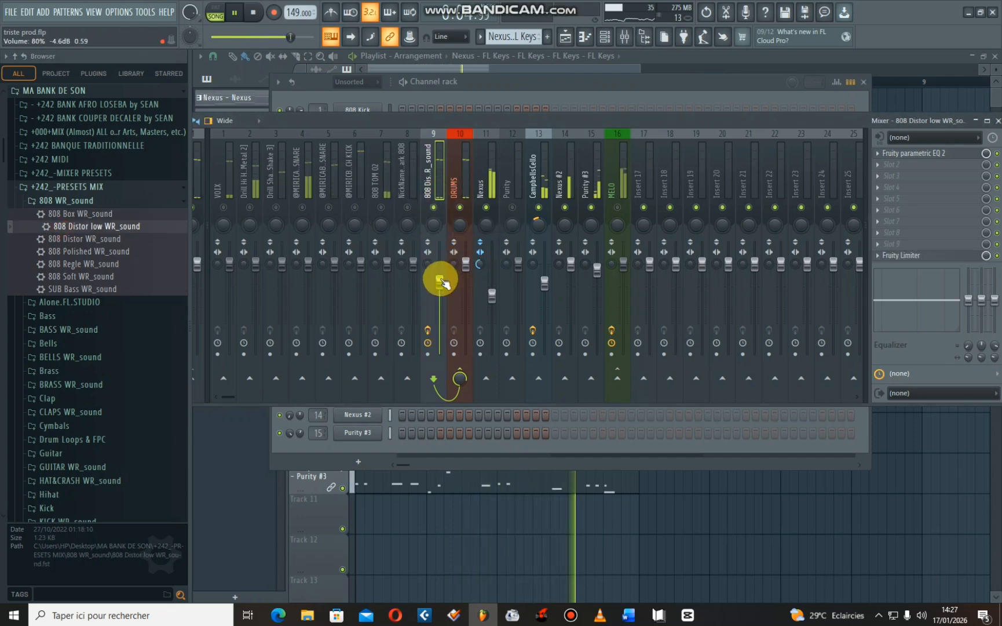
drag(440, 272, 440, 287)
key(space)
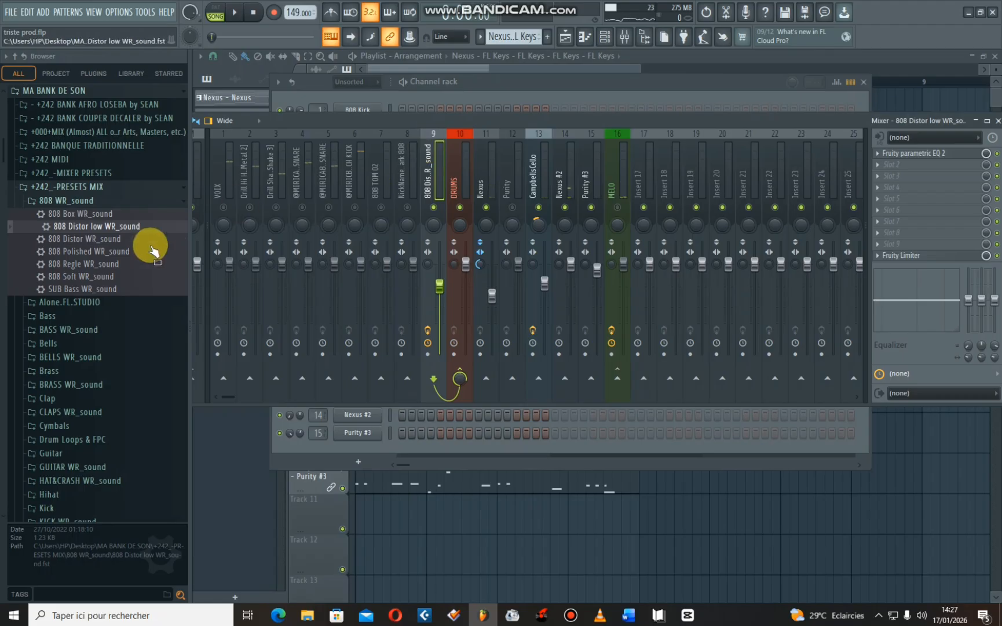
- During playback, unmute the 808 TOM 02 track, lower its volume and pan it slightly left, and activate the kick track
key(space)
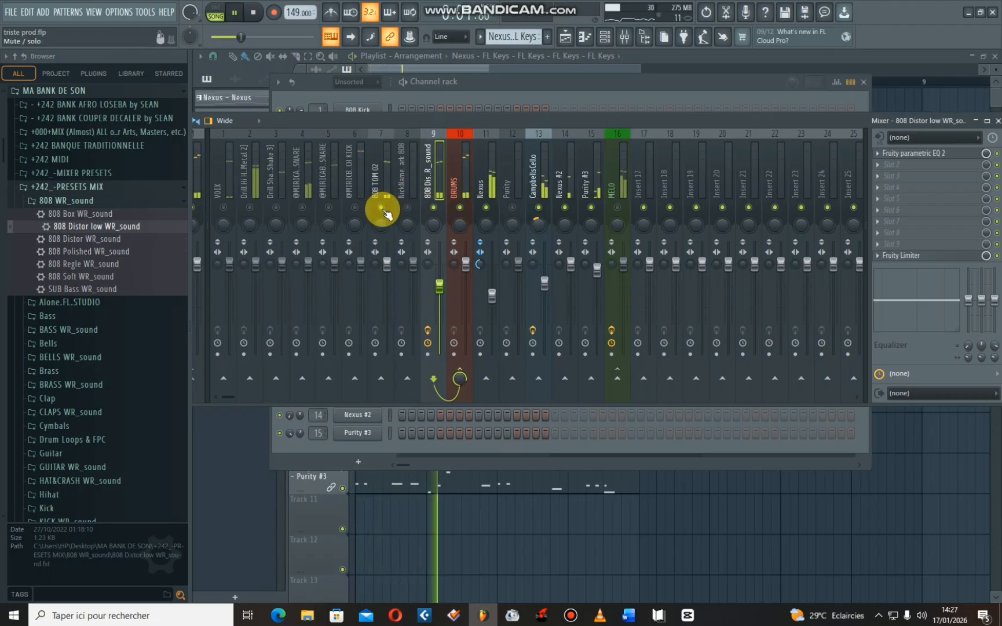
drag(387, 265, 388, 279)
drag(377, 225, 377, 234)
click(355, 206)
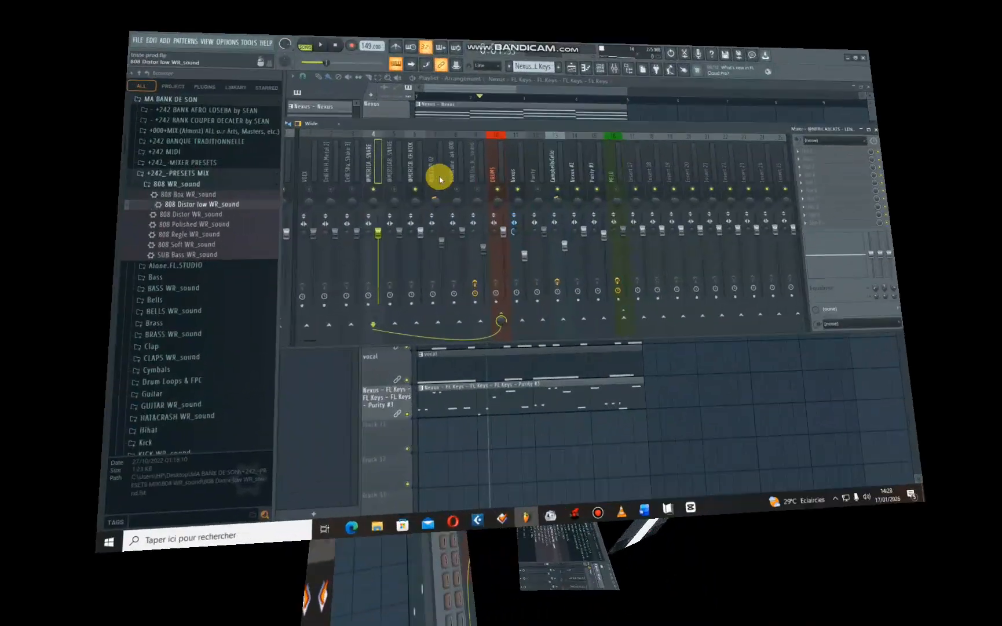
- Replay the snare and kick, raise the snare's high EQ band, and cut the Drill Shaker's mid EQ band by about 3.9 dB
key(space)
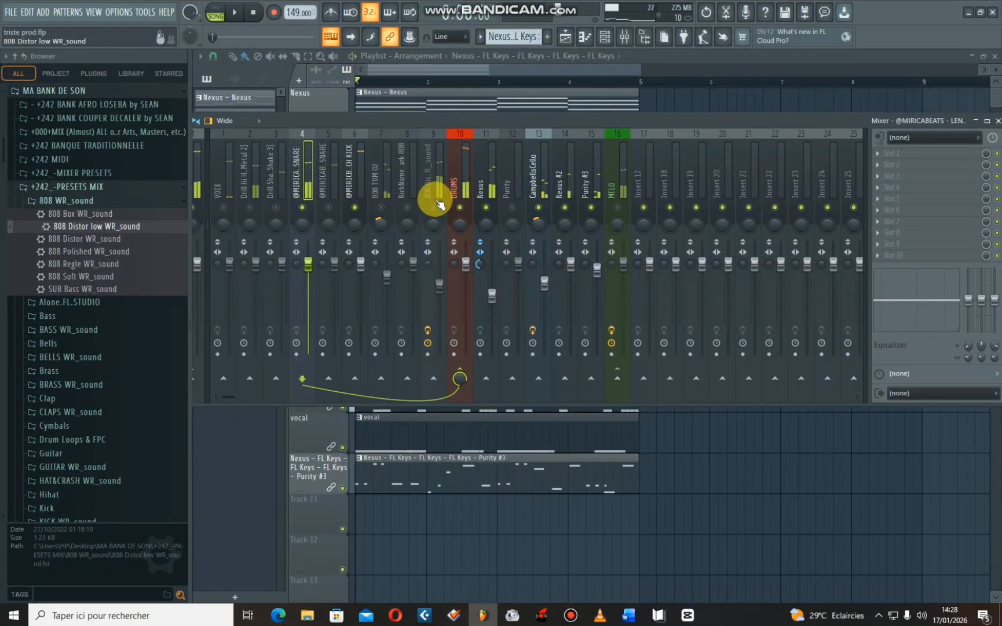
key(space)
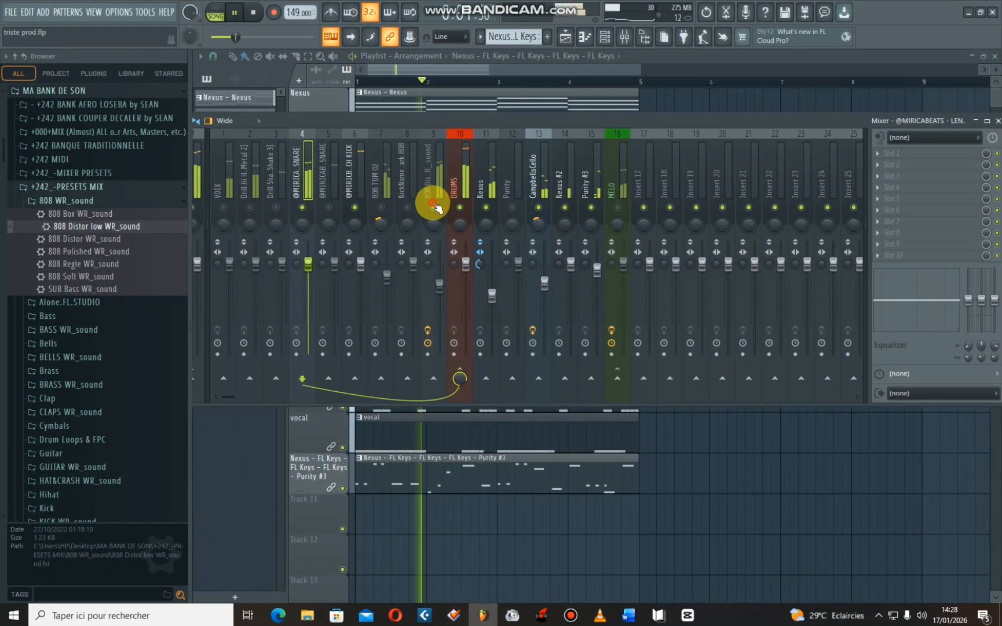
key(space)
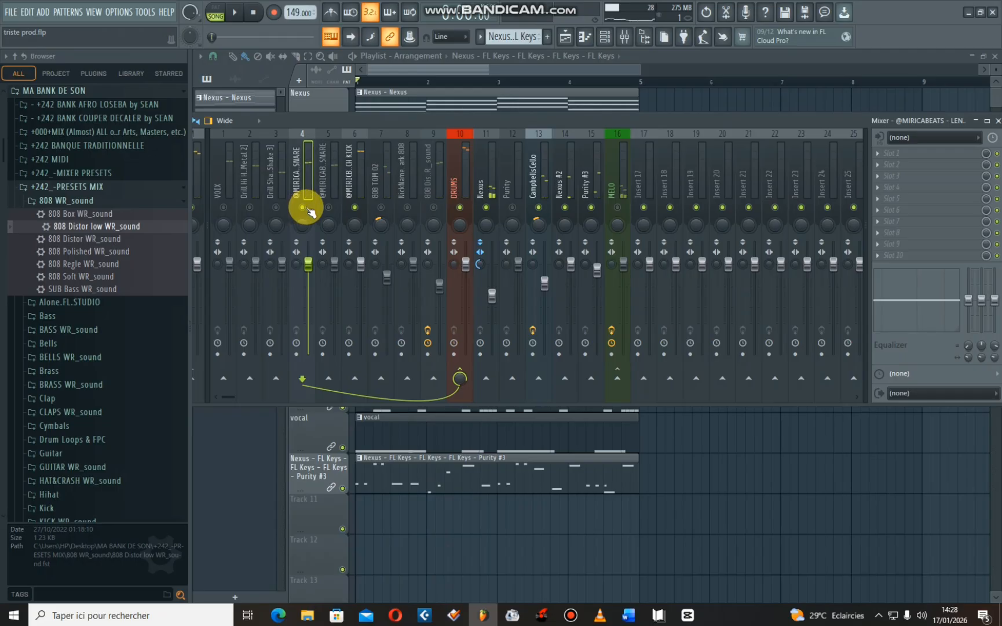
key(space)
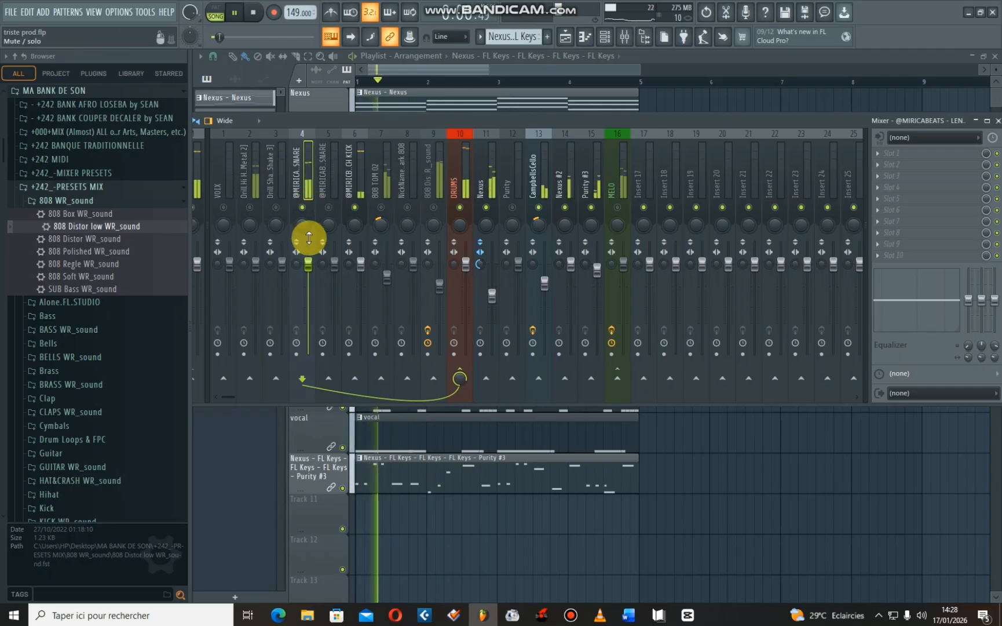
drag(994, 299, 994, 286)
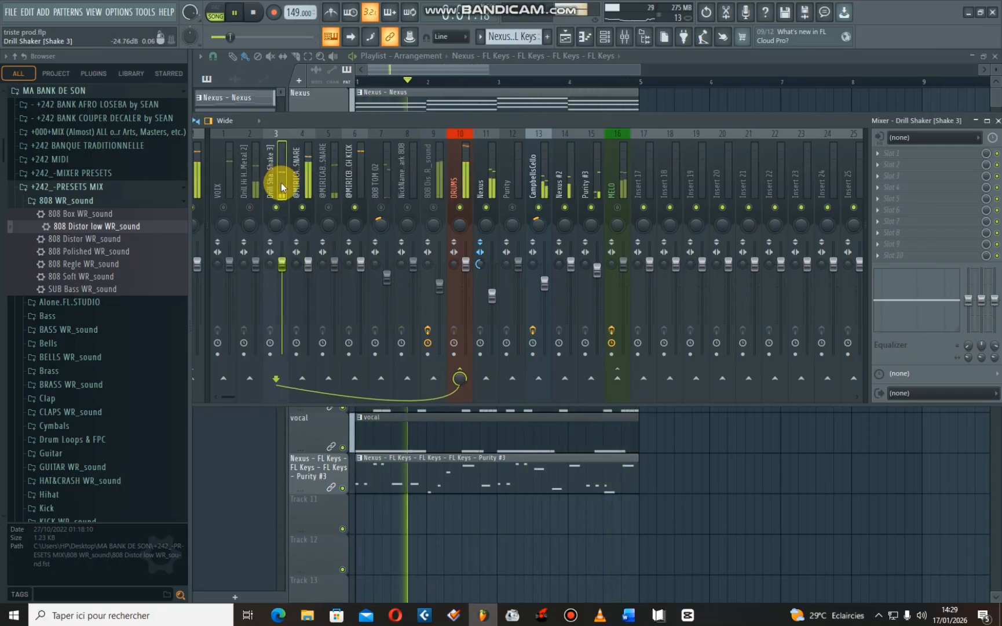
drag(981, 303, 981, 306)
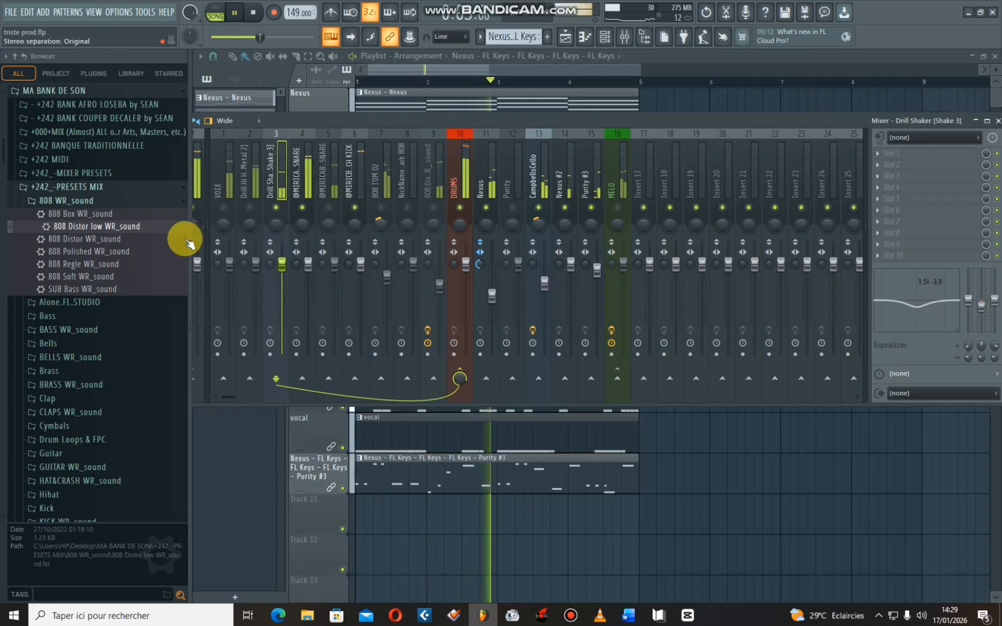
- Cut the VOIX EQ to about -14.8 dB low, -4.8 mid and -18 high, and the Drill Hi Hat's to -5.9 mid and -13.7 high
click(227, 182)
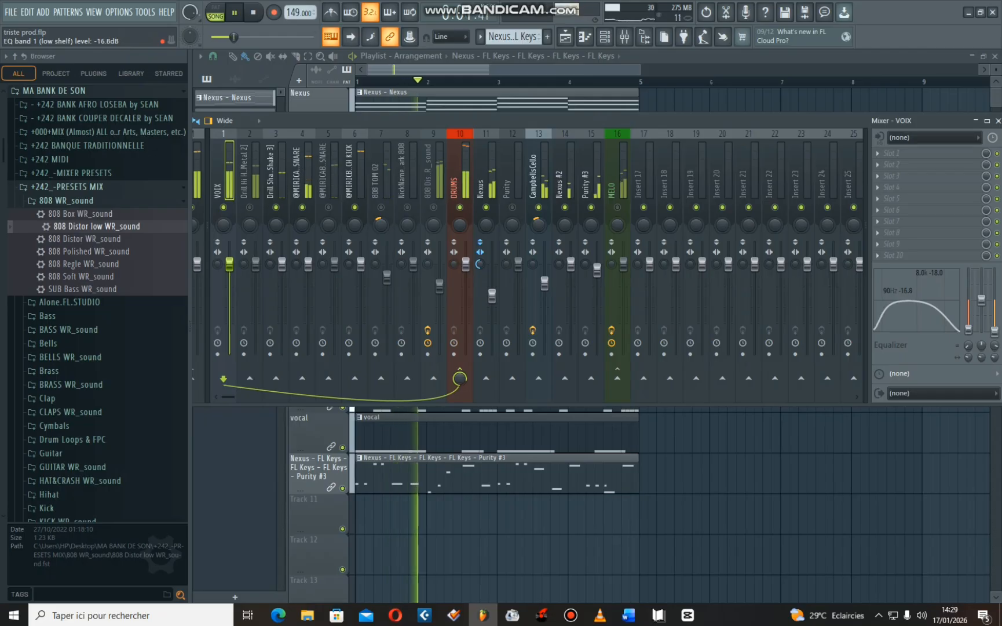
drag(969, 329, 969, 327)
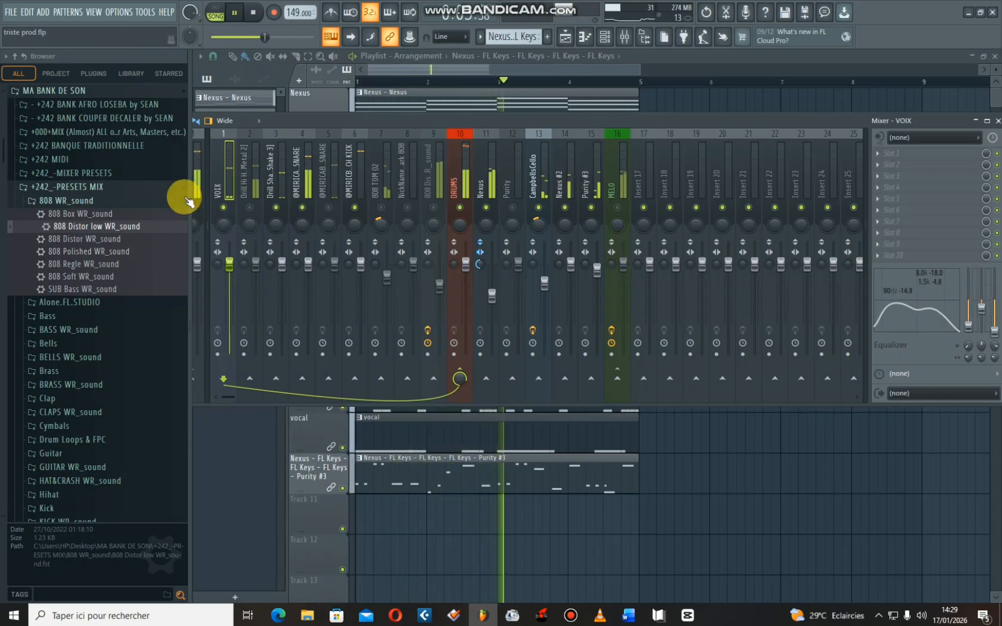
click(250, 184)
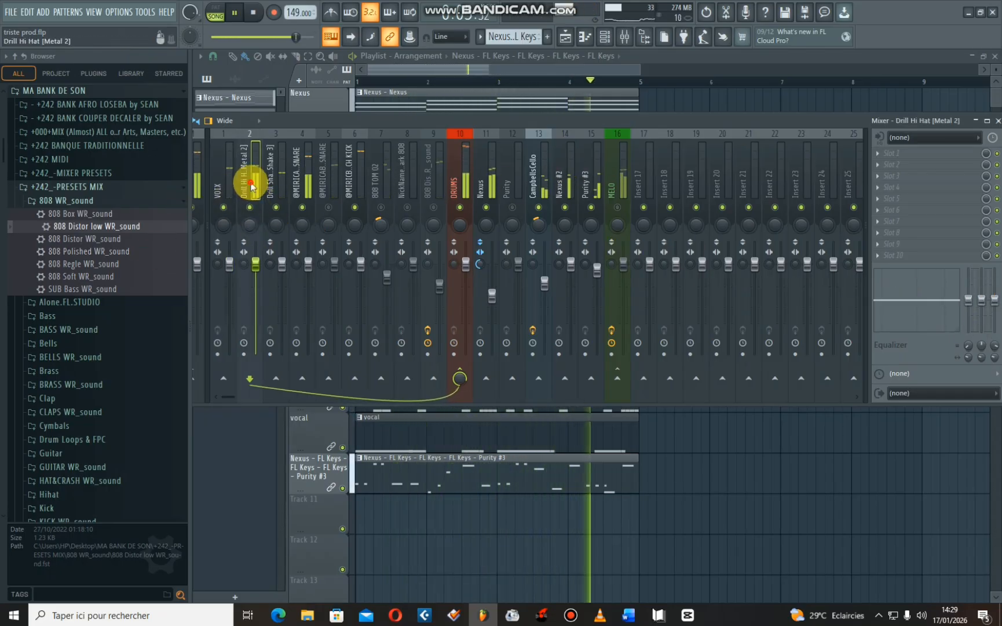
click(994, 301)
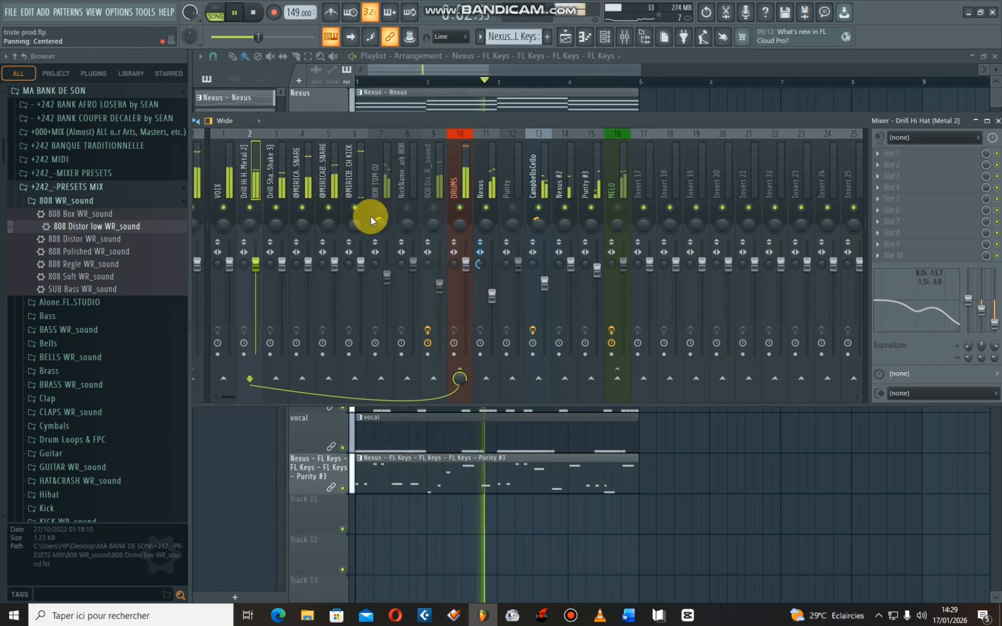
- Select the kick track and load FabFilter Pro-Q 4 into its first effect slot
click(364, 165)
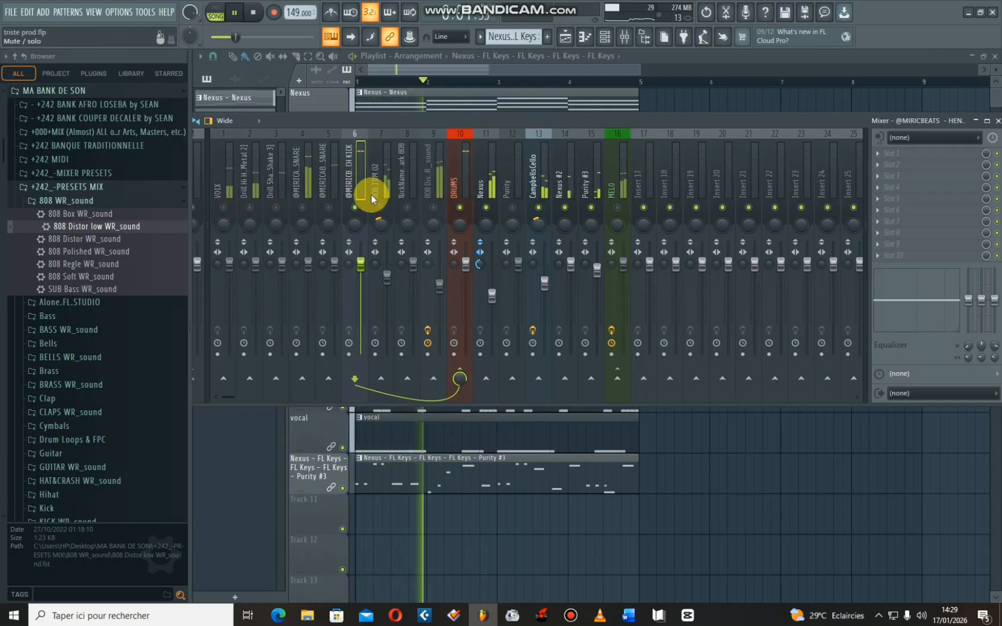
click(387, 173)
click(347, 164)
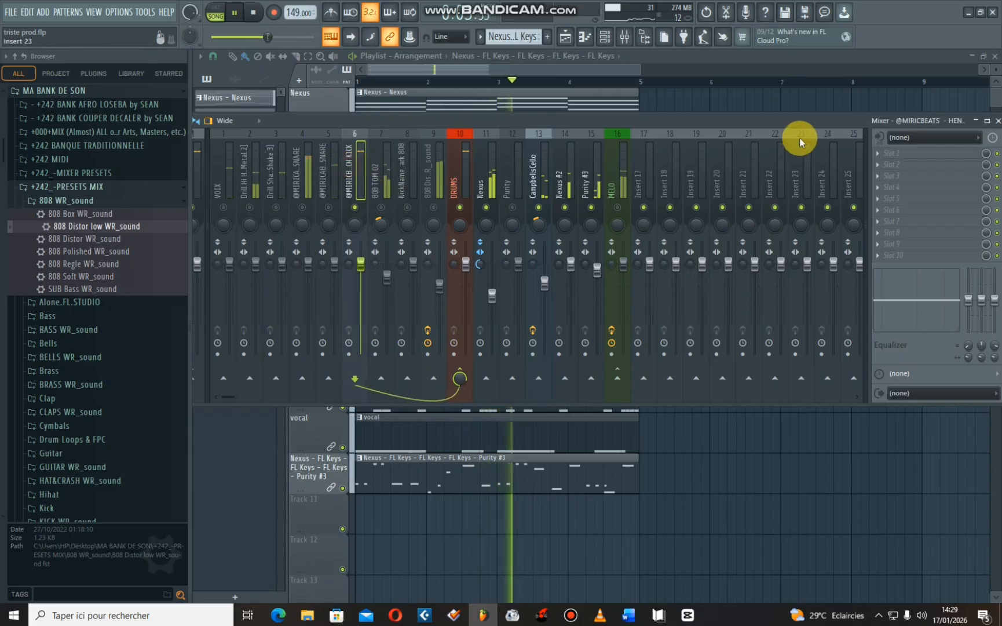
click(877, 154)
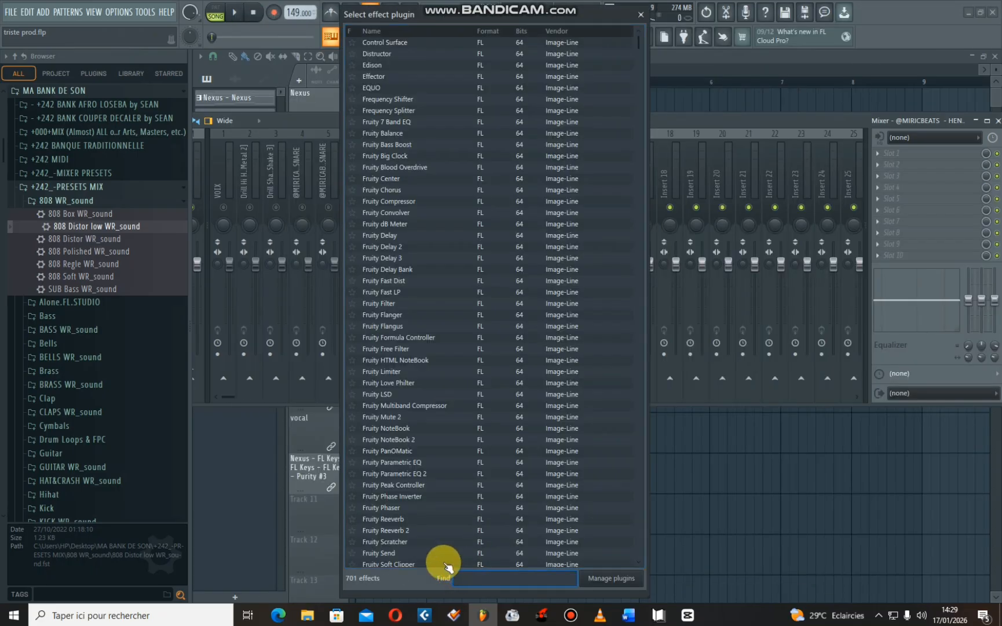
text(FA)
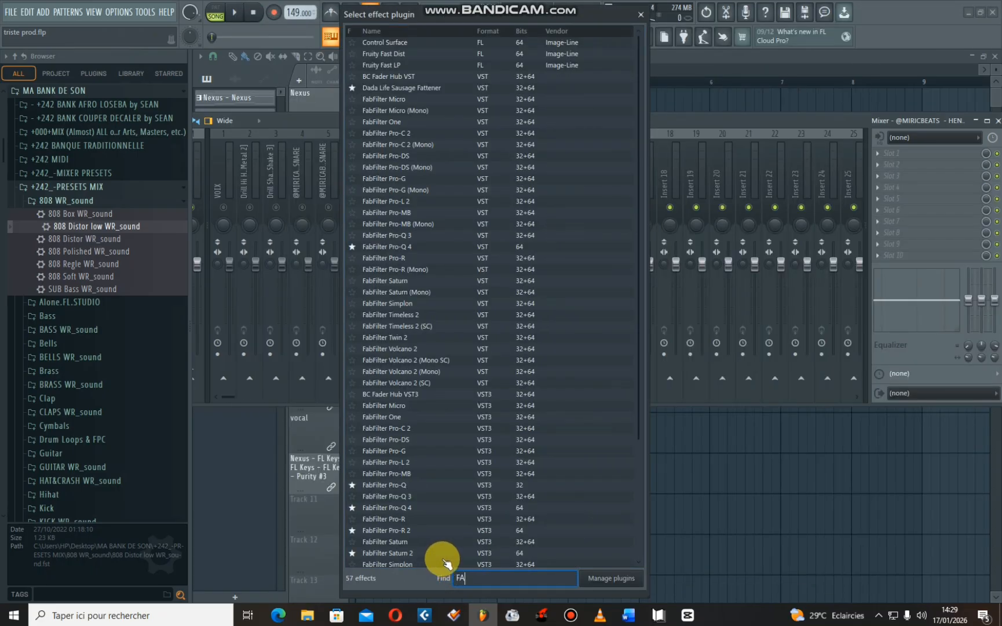
text(B)
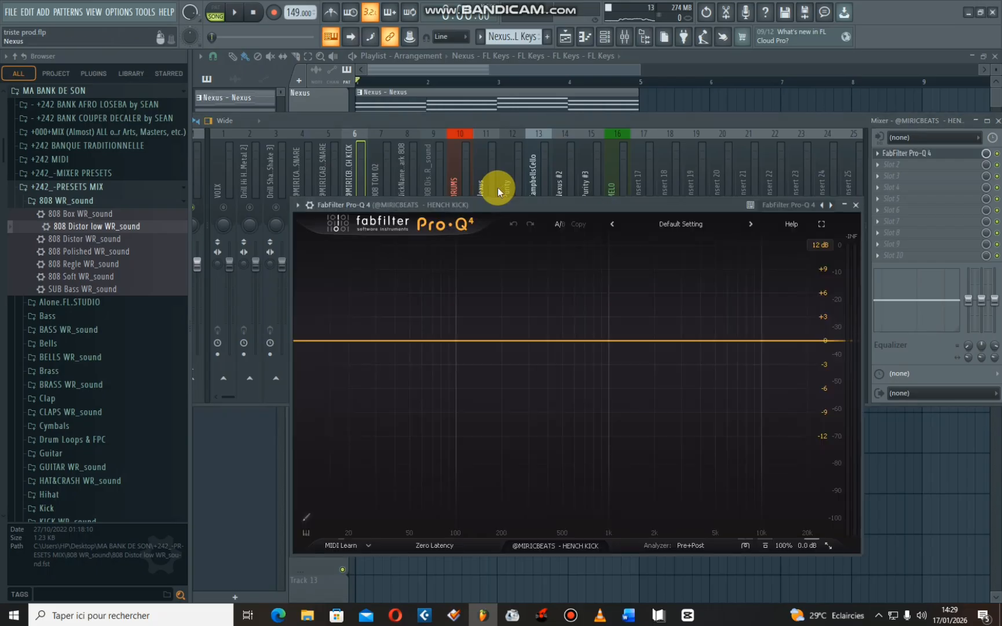
- Audition Pro-Q 4 drum presets on the kick during playback, including EDM Kick 1 - Punch, and close the plugin
key(space)
click(685, 224)
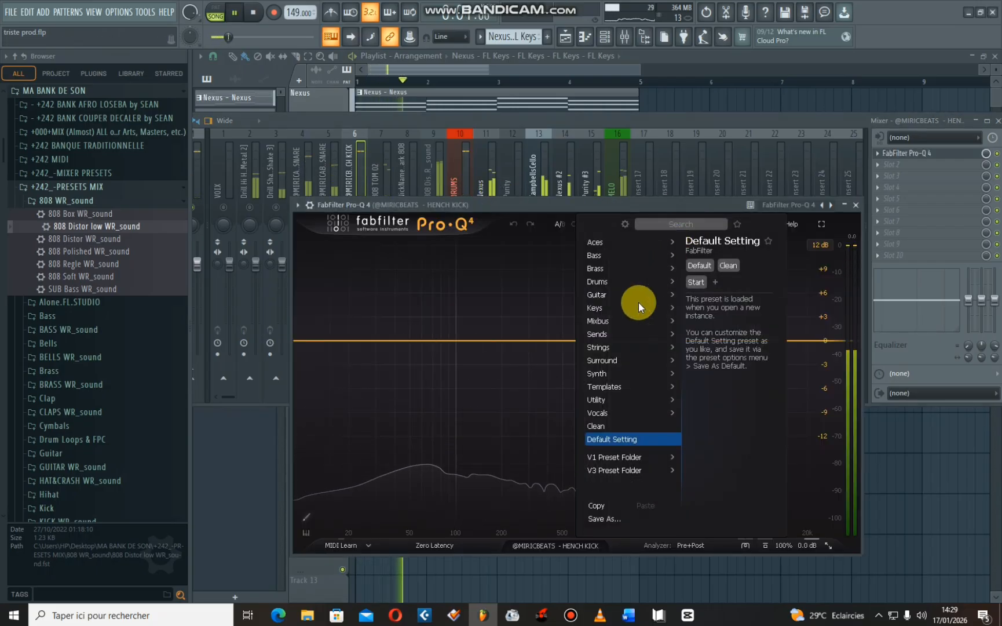
mouse_move(602, 282)
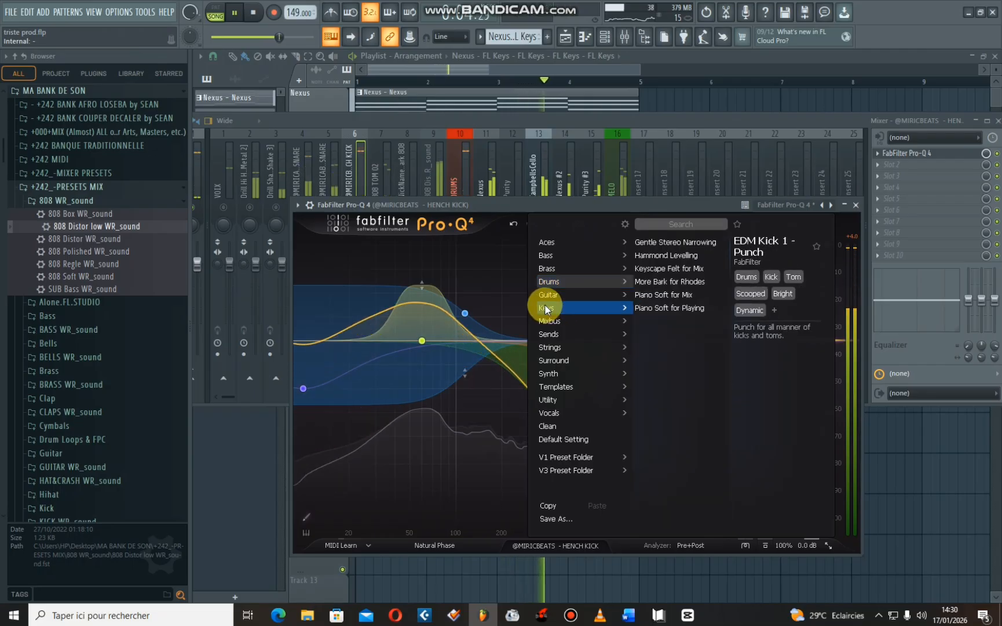
click(856, 205)
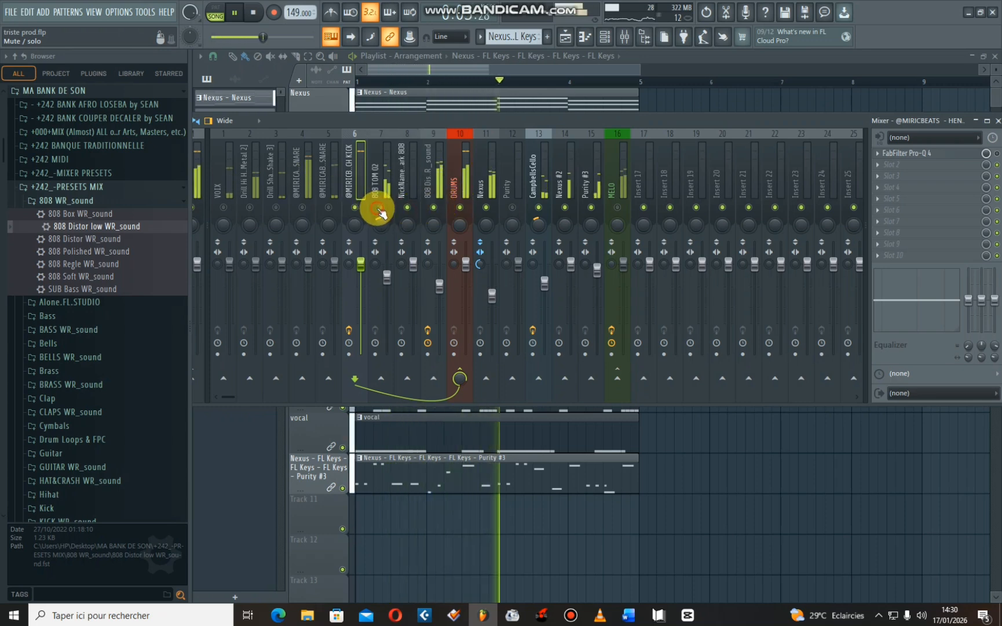
- Unmute all tracks and rebalance the full mix with the 808 lower, the kick slightly louder and the MELO bus lower, repositioning the mixer
click(464, 207)
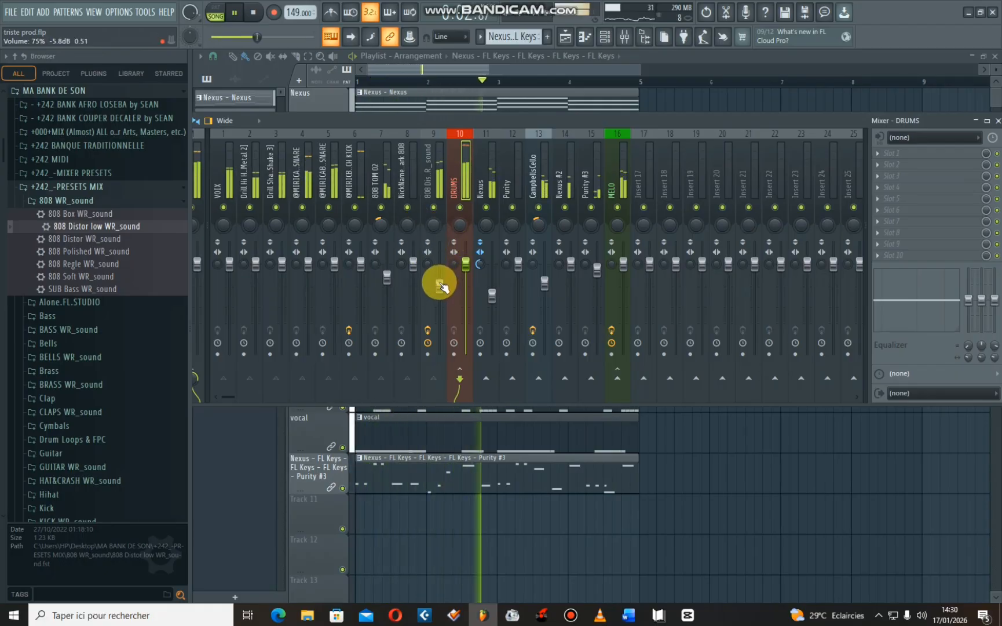
drag(441, 285, 439, 299)
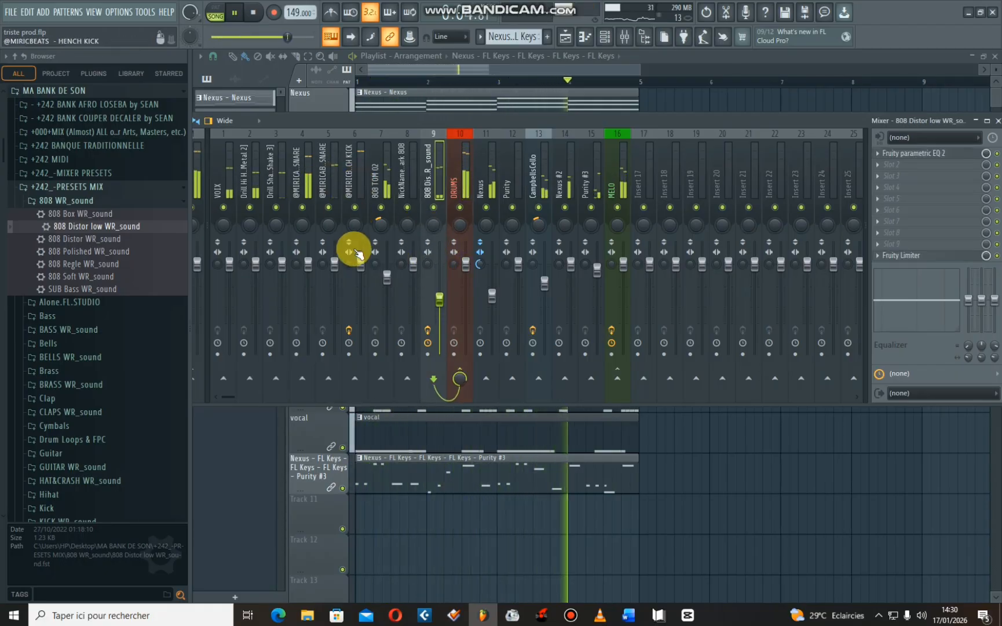
drag(362, 265, 360, 259)
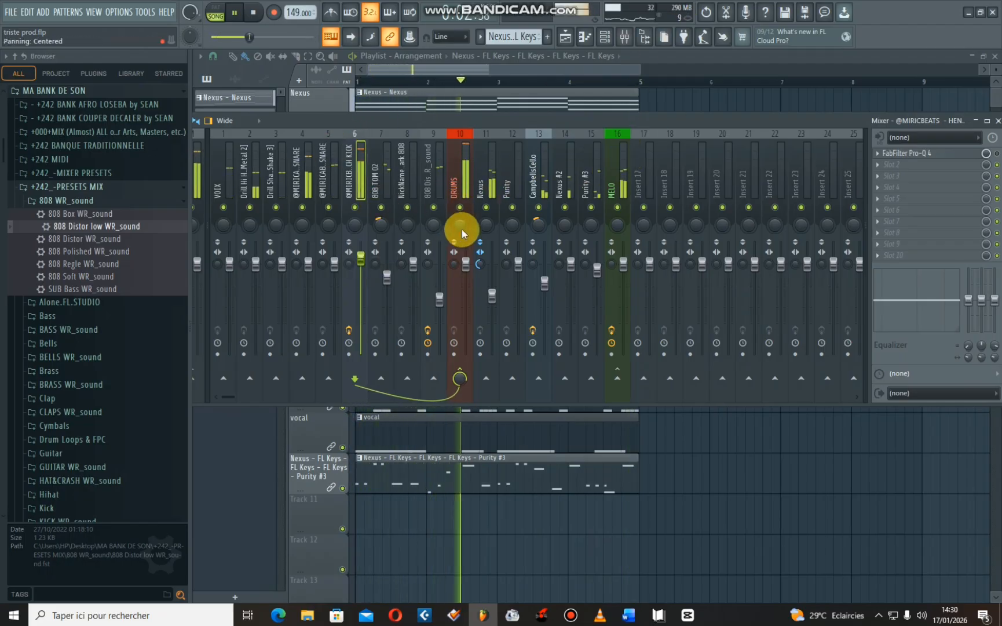
drag(623, 264, 624, 265)
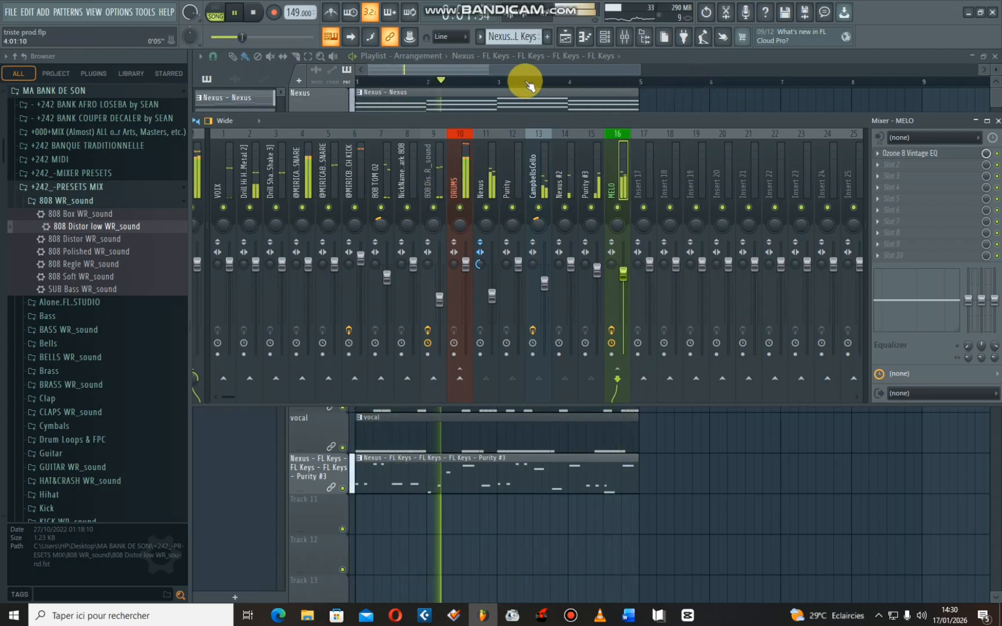
drag(356, 123, 313, 134)
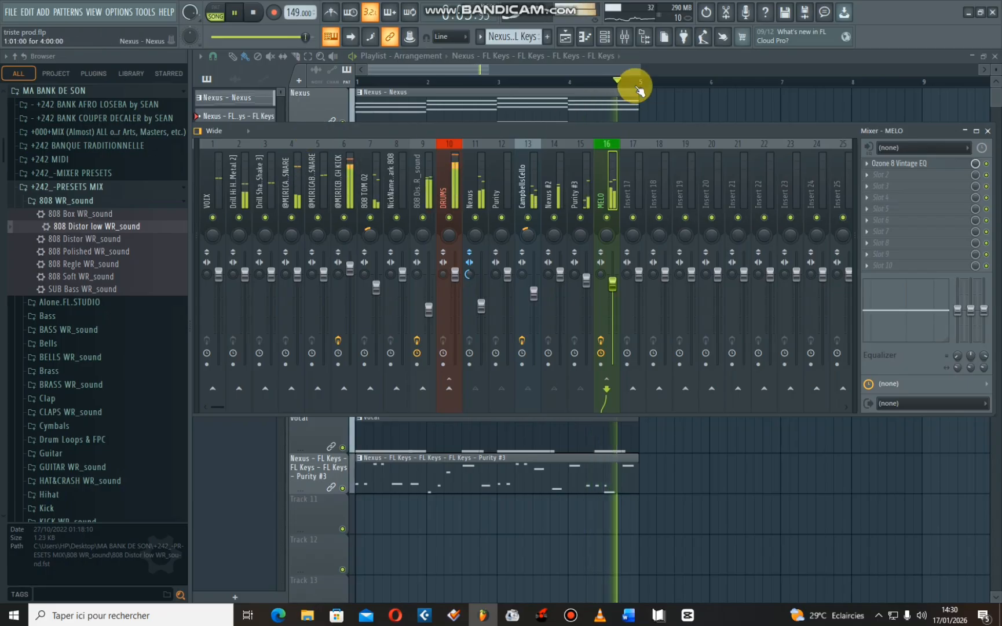
- Hide the mixer so the playlist arrangement is in full view and stop playback
drag(641, 69, 813, 63)
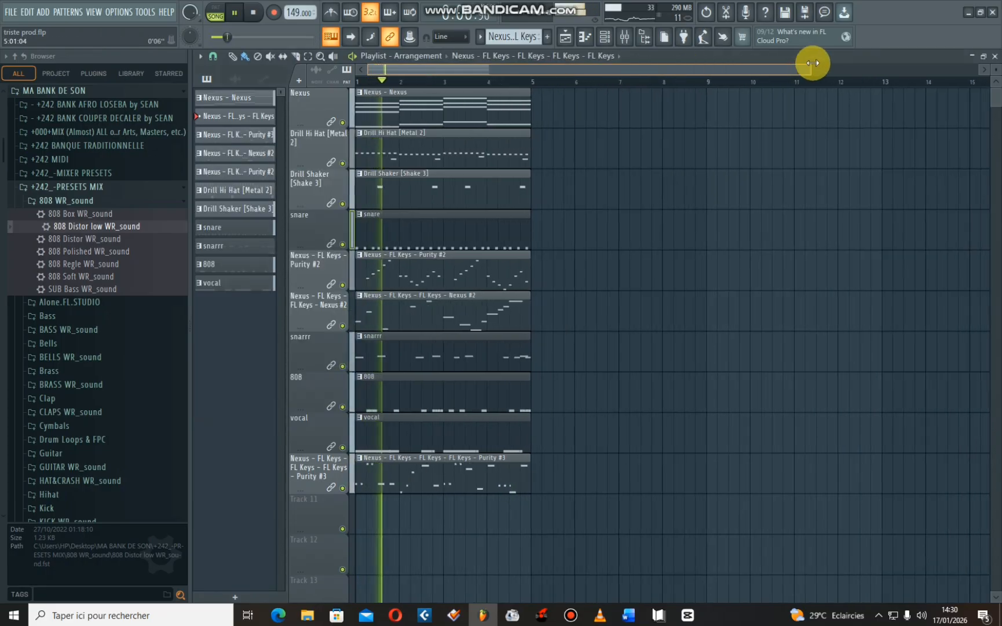
click(642, 36)
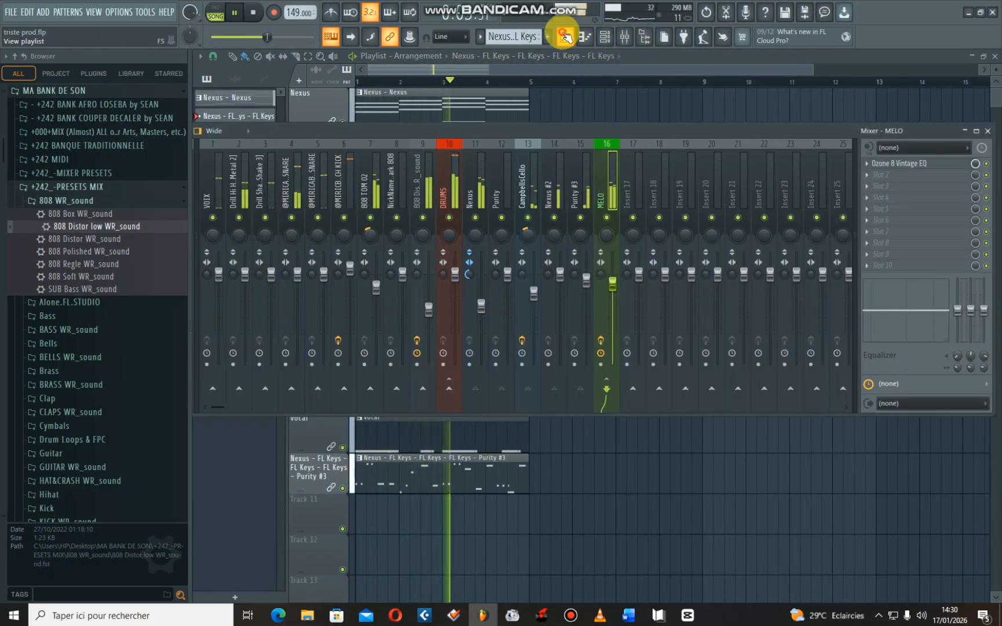
click(605, 37)
key(space)
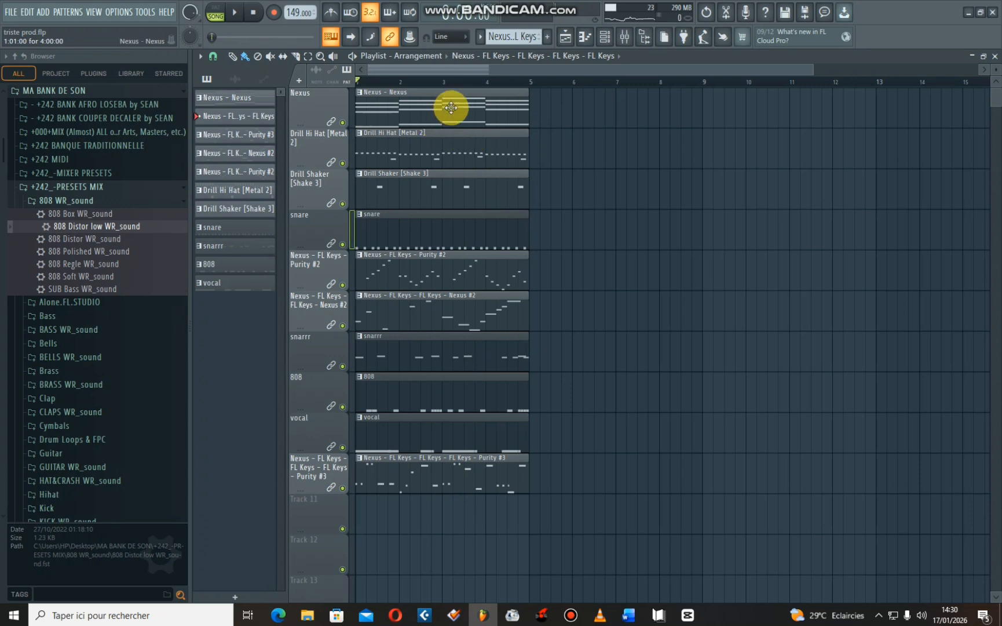
drag(815, 69, 543, 70)
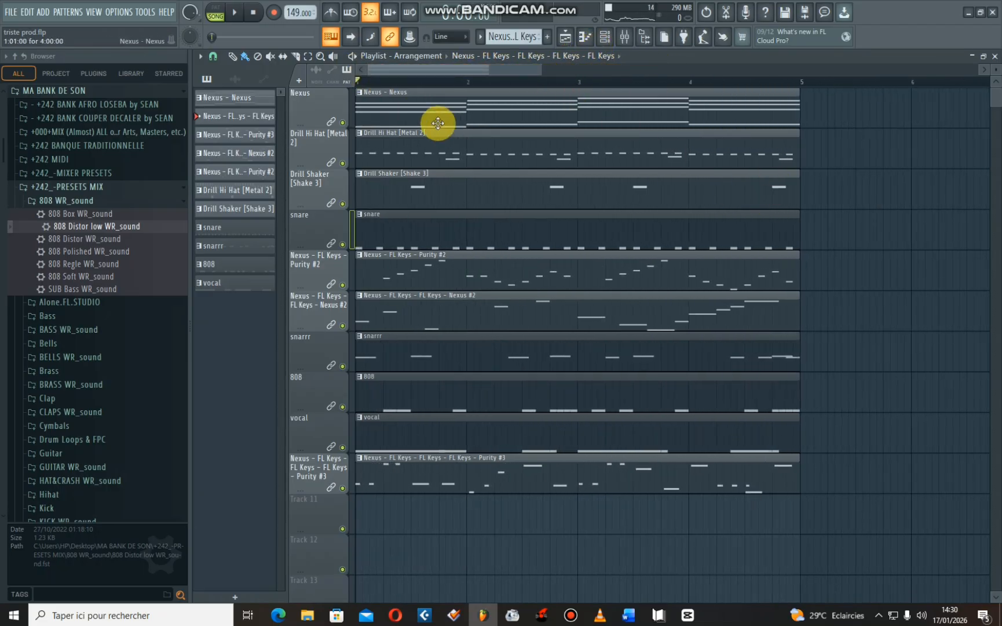
- Mute every clip in the playlist's first four bars except the Nexus chord clip on the first track
click(458, 155)
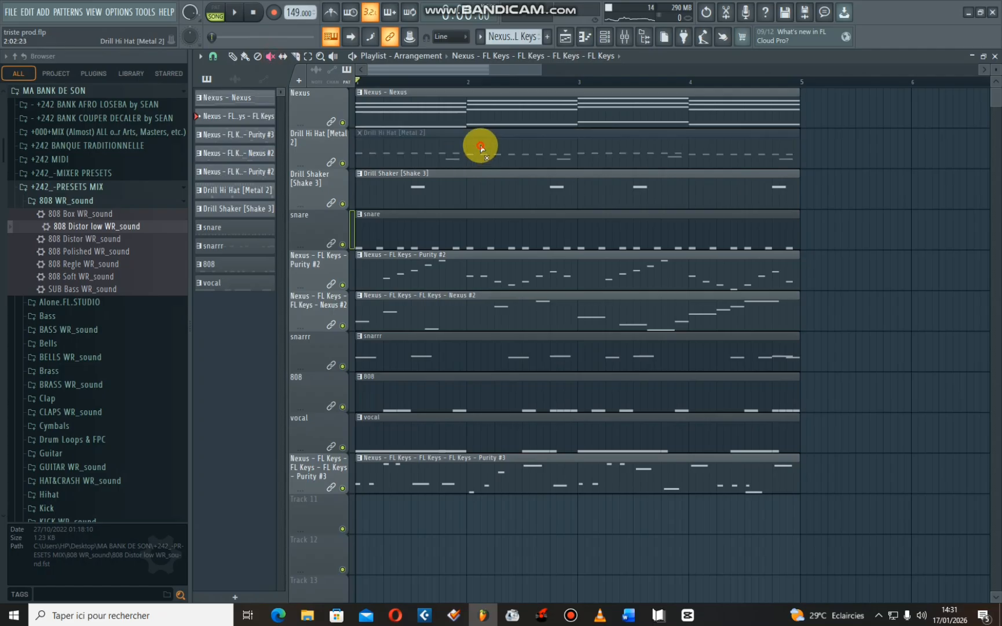
click(514, 203)
click(544, 284)
click(549, 322)
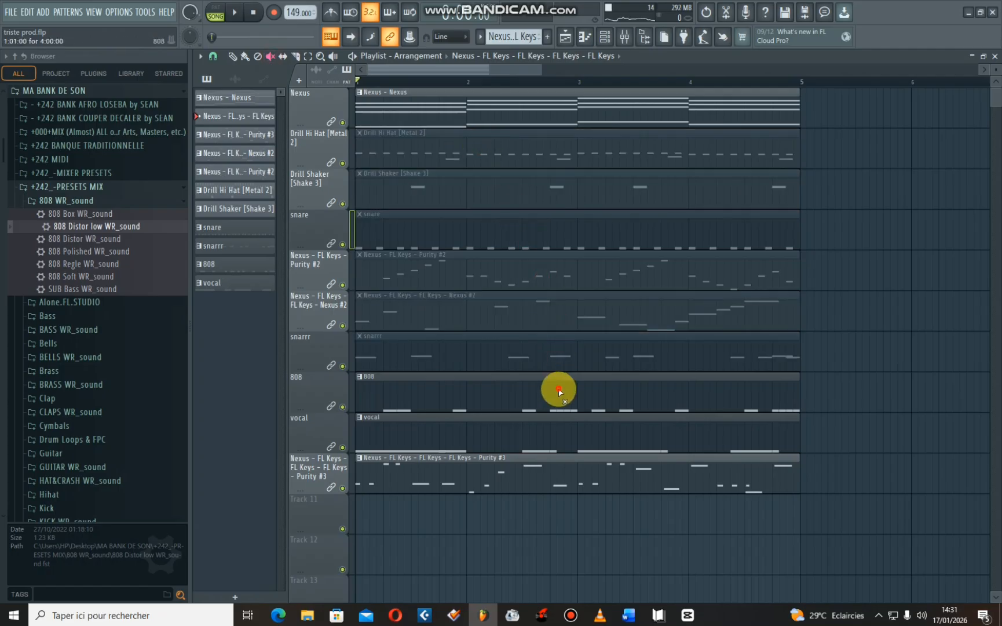
click(548, 69)
drag(526, 69, 586, 91)
drag(518, 72, 393, 64)
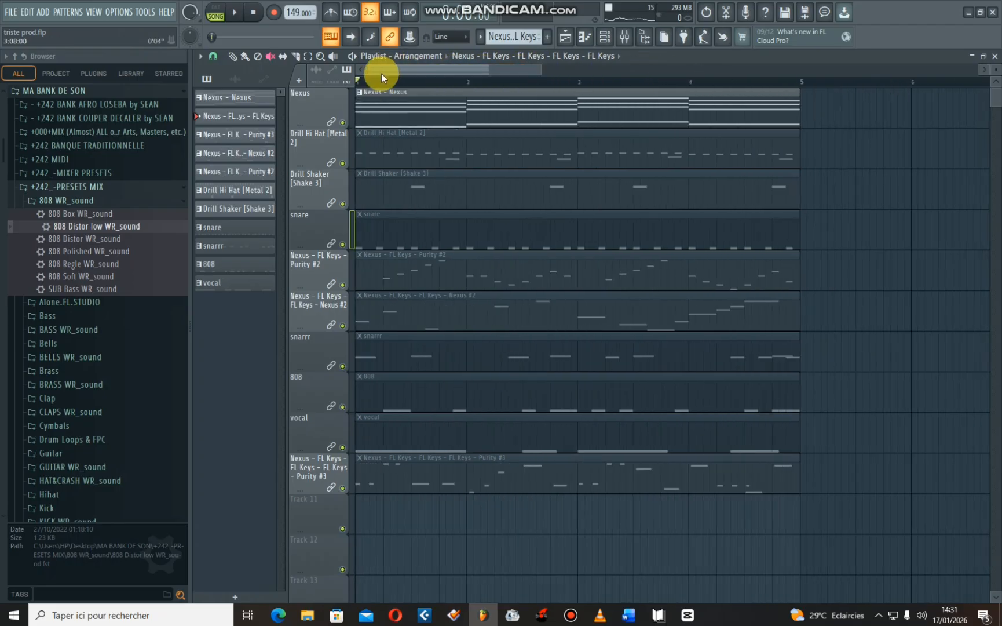
- Start playback and repeat the Nexus chord clip at bars 5 and 9
key(space)
drag(541, 70, 999, 78)
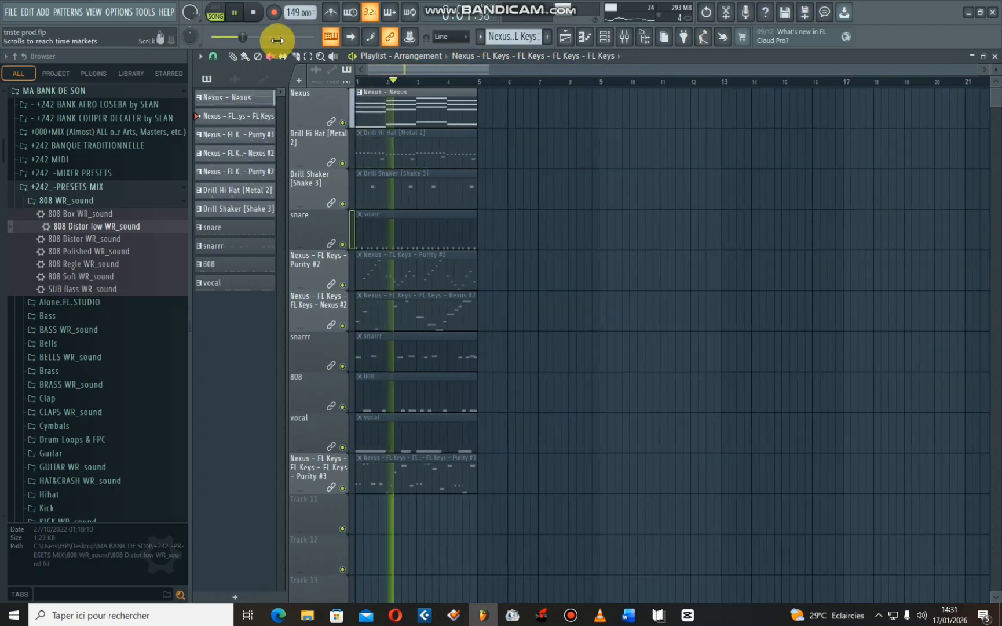
click(232, 57)
drag(526, 122, 424, 137)
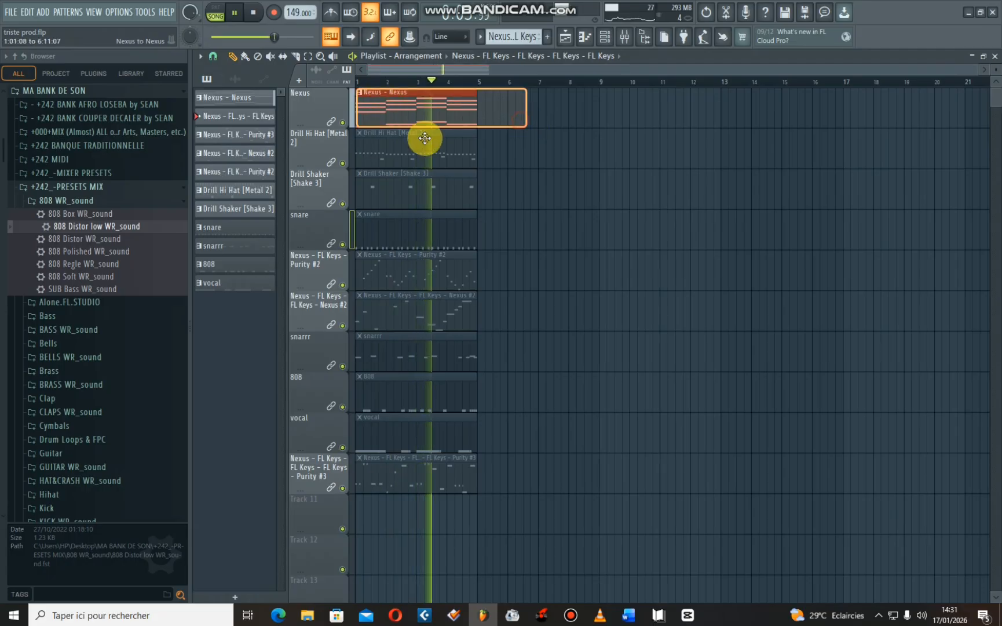
key(ctrl+b)
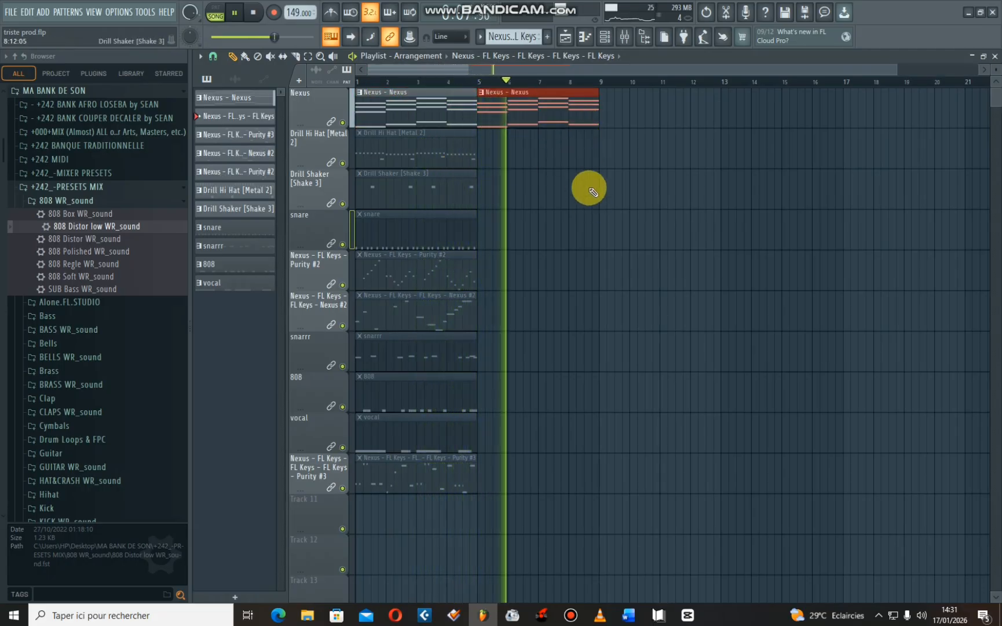
click(607, 159)
right_click(607, 159)
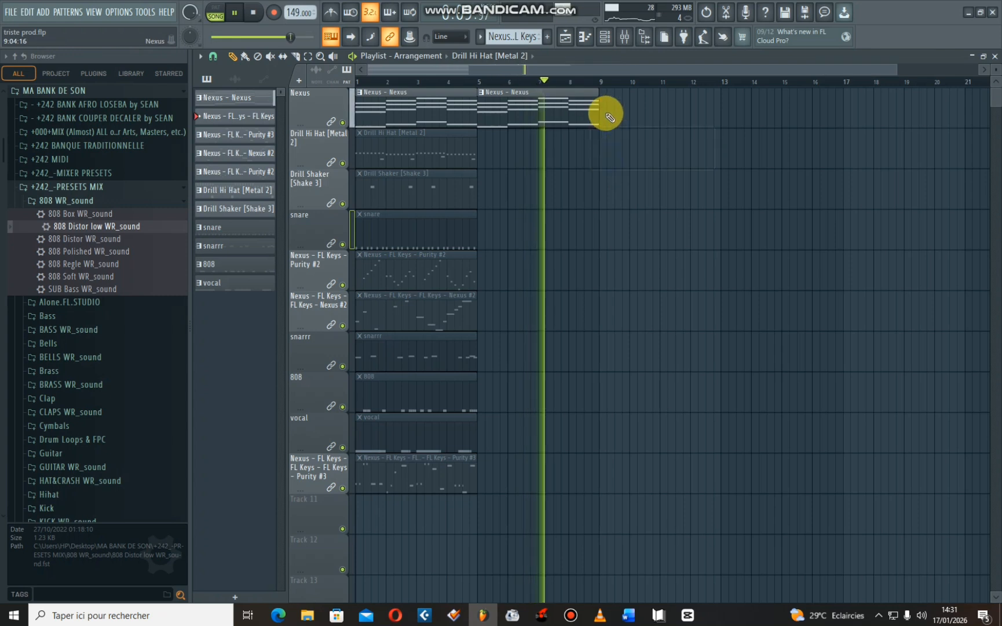
click(609, 116)
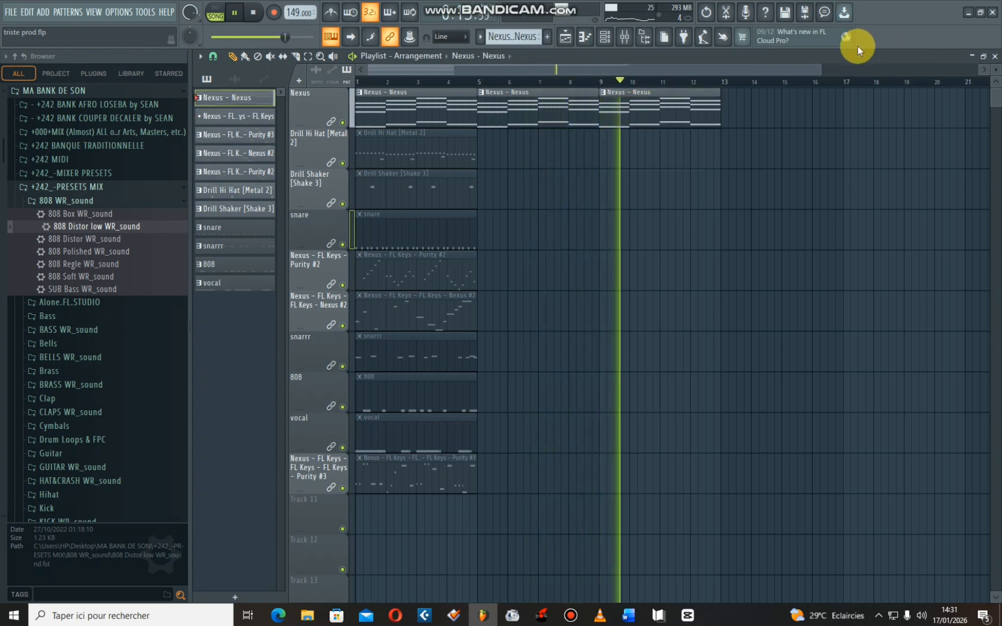
- Place a Drill Hi Hat clip at bar 5 and Drill Shaker clips at bars 5 and 9, playing from bar 5
drag(821, 70, 917, 66)
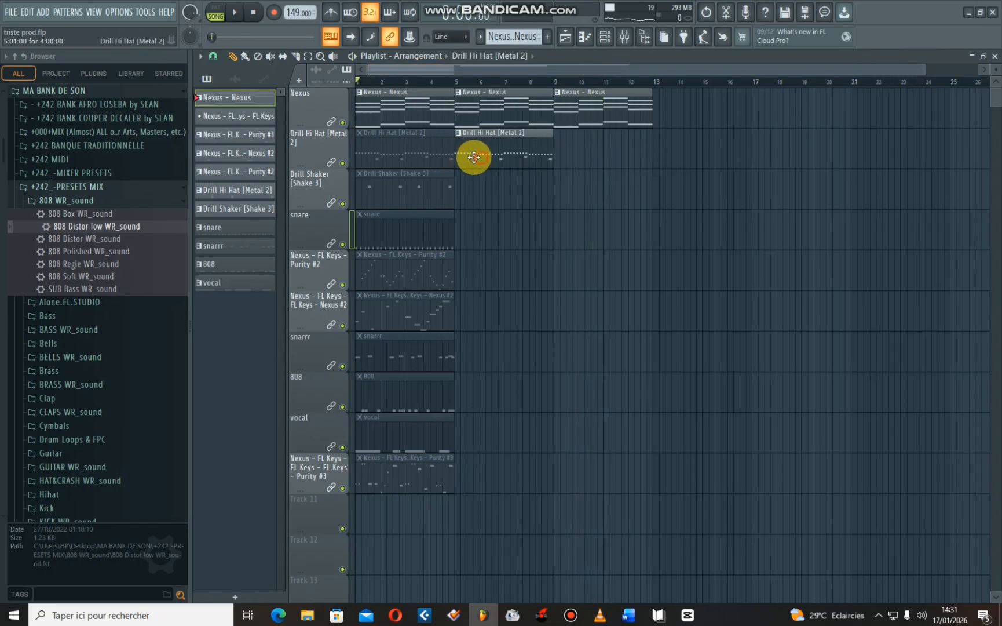
click(450, 82)
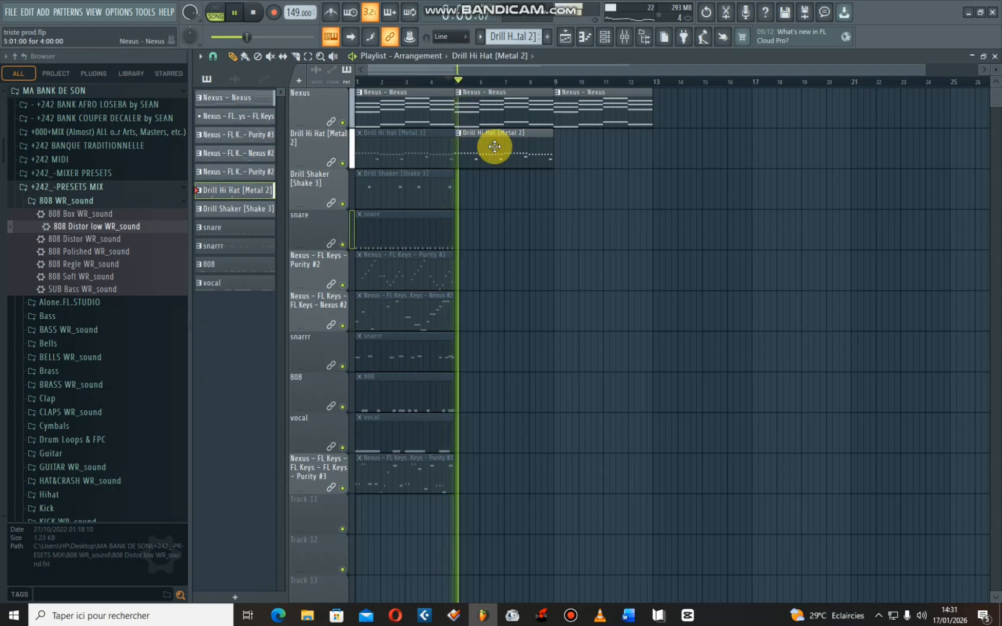
click(462, 189)
right_click(468, 193)
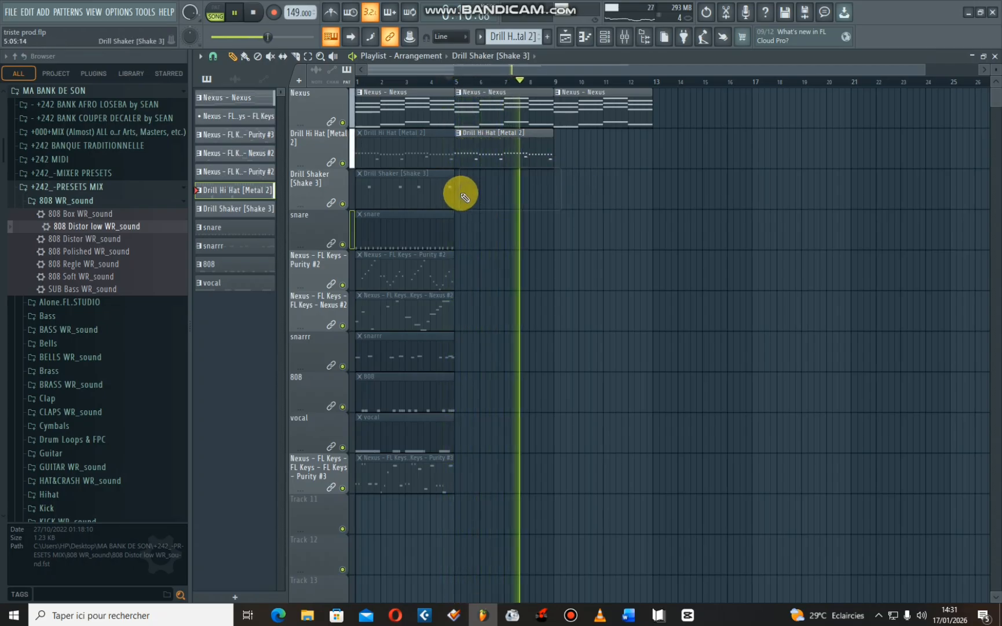
click(458, 192)
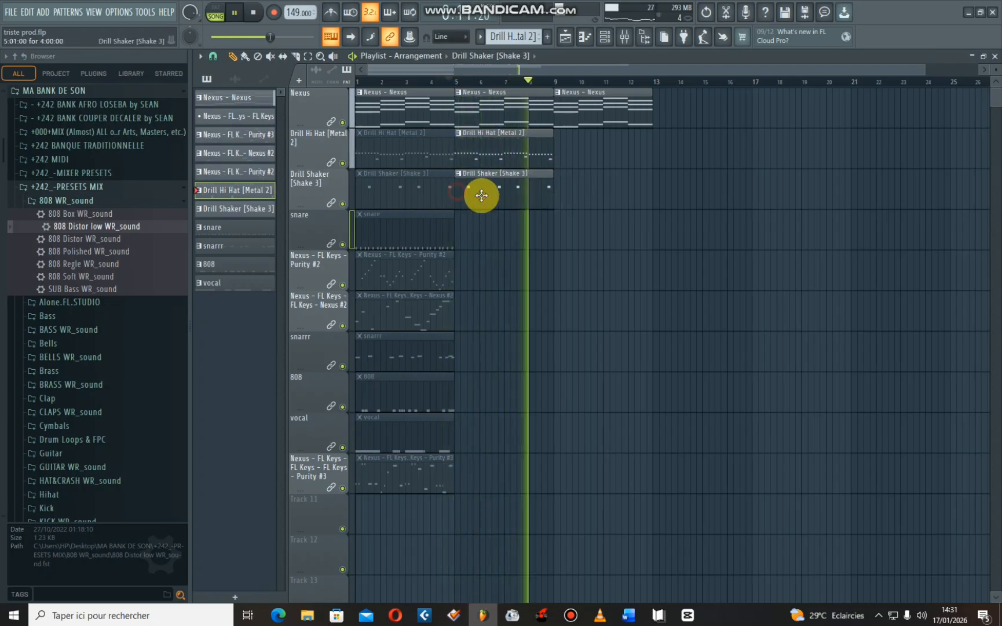
click(560, 196)
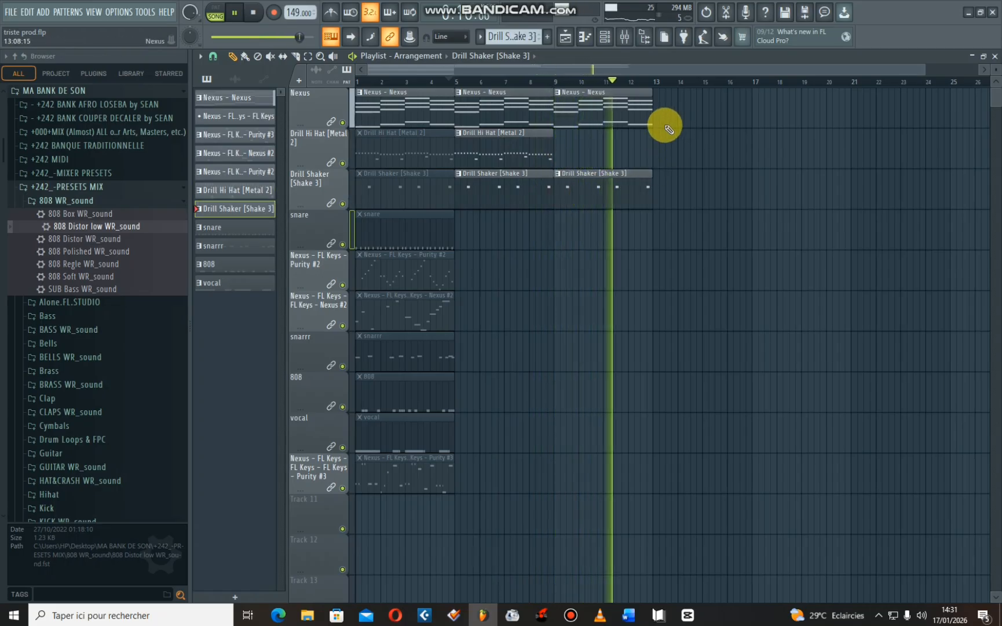
- Copy the opening four-bar block of all tracks to bar 13 and start playback just before it
drag(924, 69, 980, 85)
key(space)
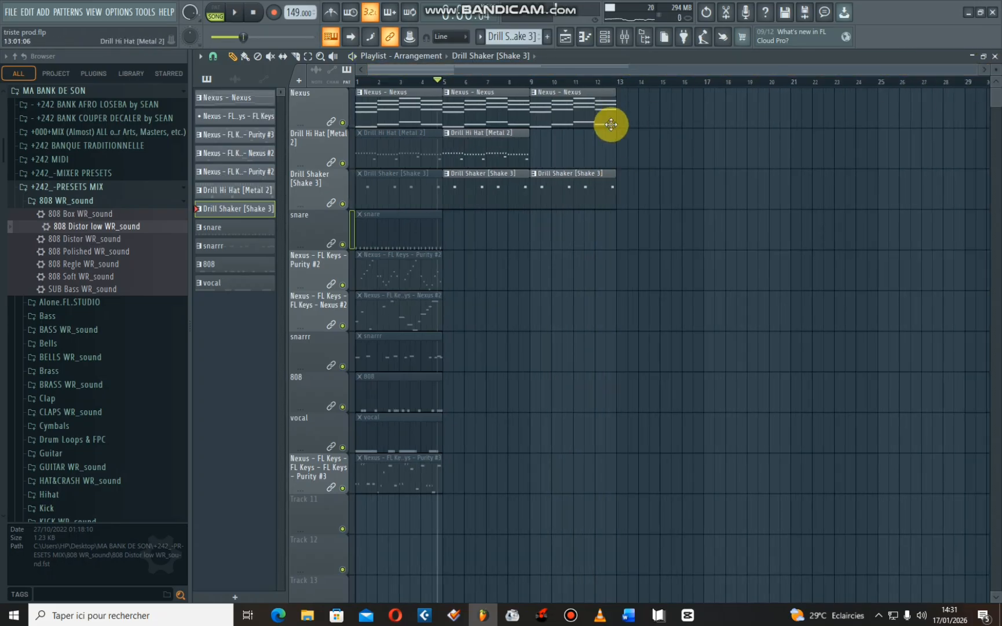
drag(415, 514, 371, 133)
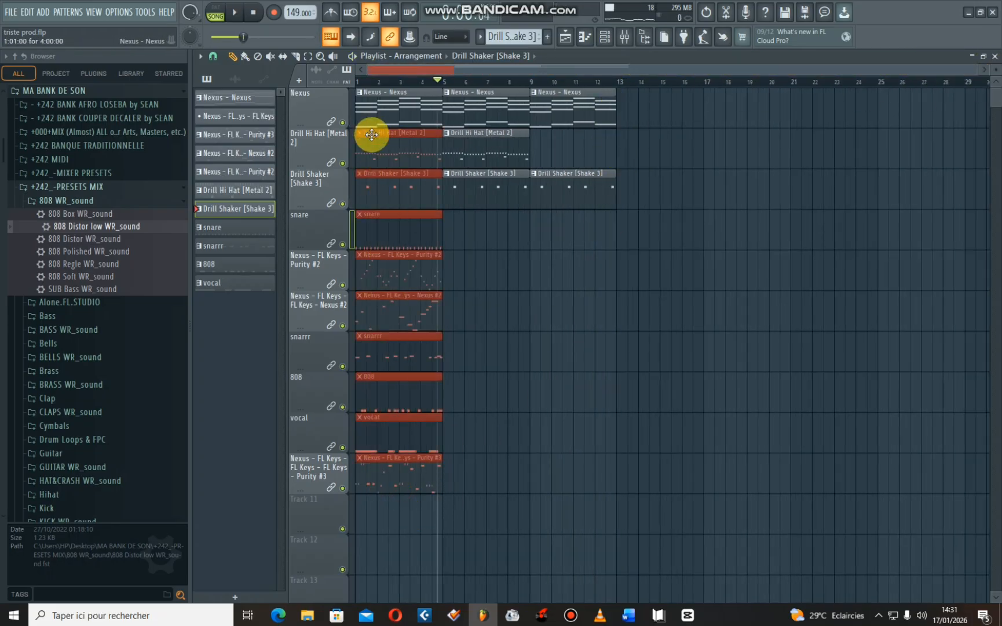
drag(391, 513, 639, 132)
click(603, 82)
key(space)
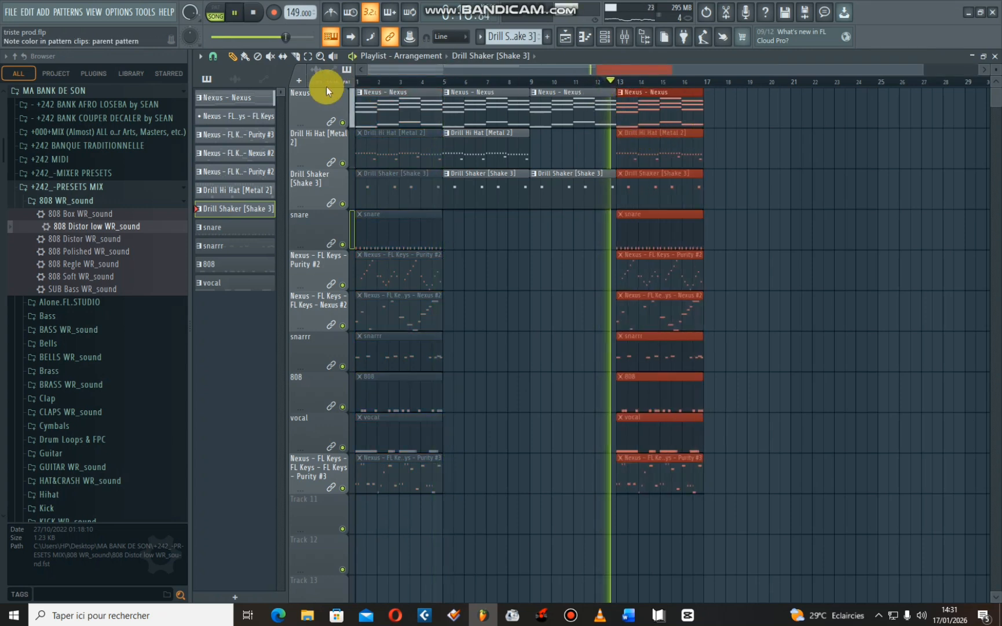
- Unmute the Drill Hi Hat, Drill Shaker and snare clips at bar 13, keeping the Nexus clip active
click(669, 123)
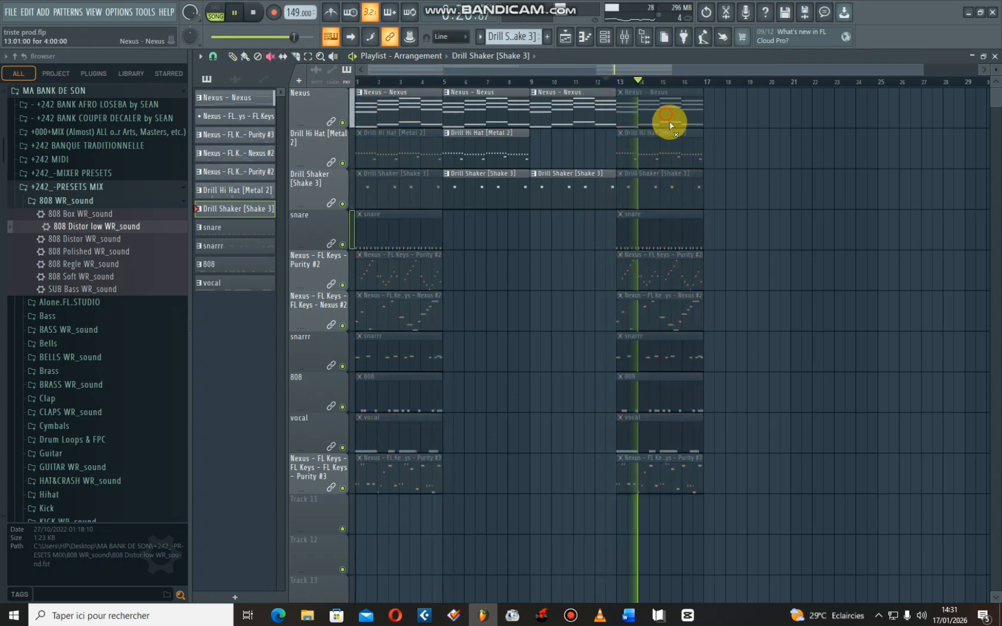
click(660, 114)
click(661, 152)
click(604, 83)
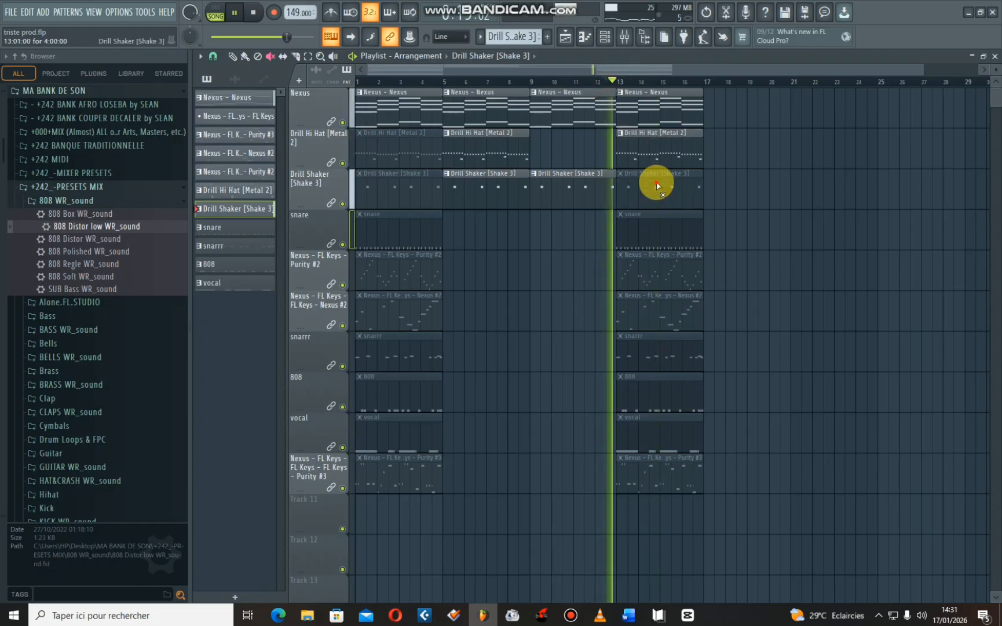
click(655, 184)
click(655, 237)
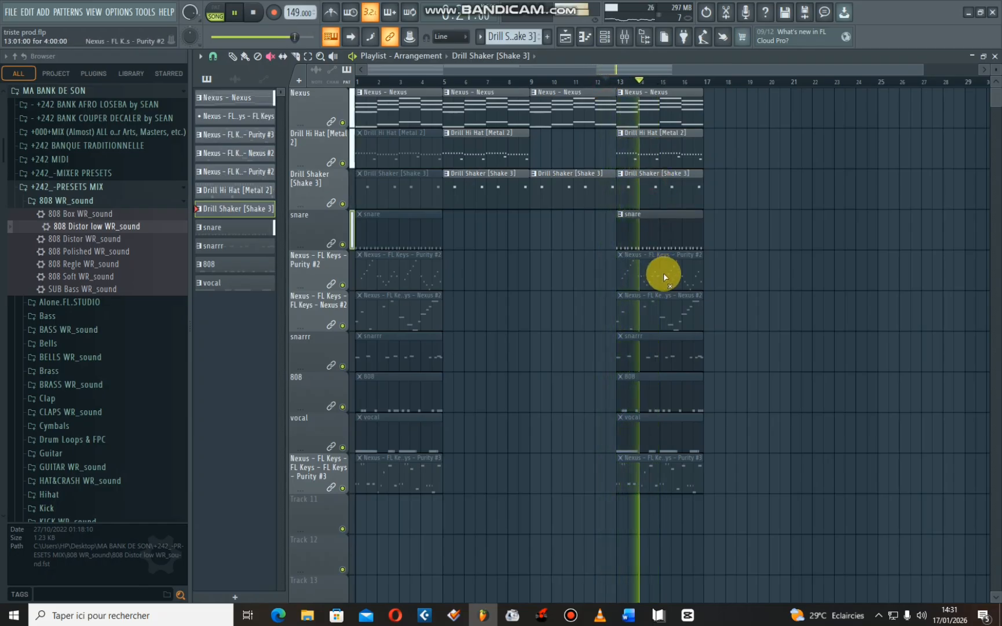
- Duplicate the Nexus, Drill Hi Hat, Drill Shaker and snare clips from bar 13 four times, filling the arrangement up to bar 33
click(232, 56)
drag(740, 224, 662, 110)
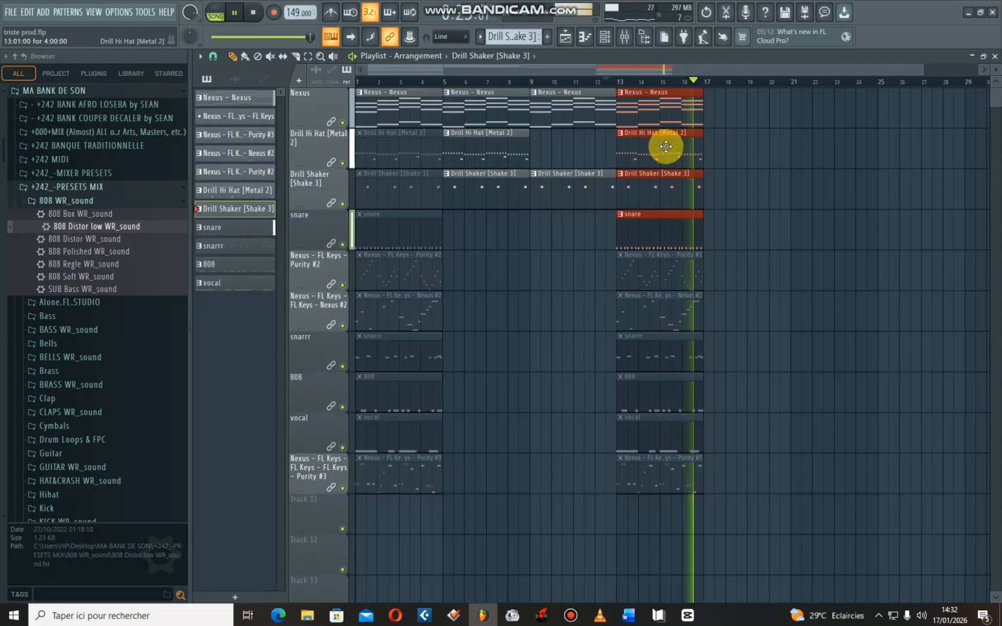
key(ctrl+b)
key(ctrl+b)
key(ctrl+b)
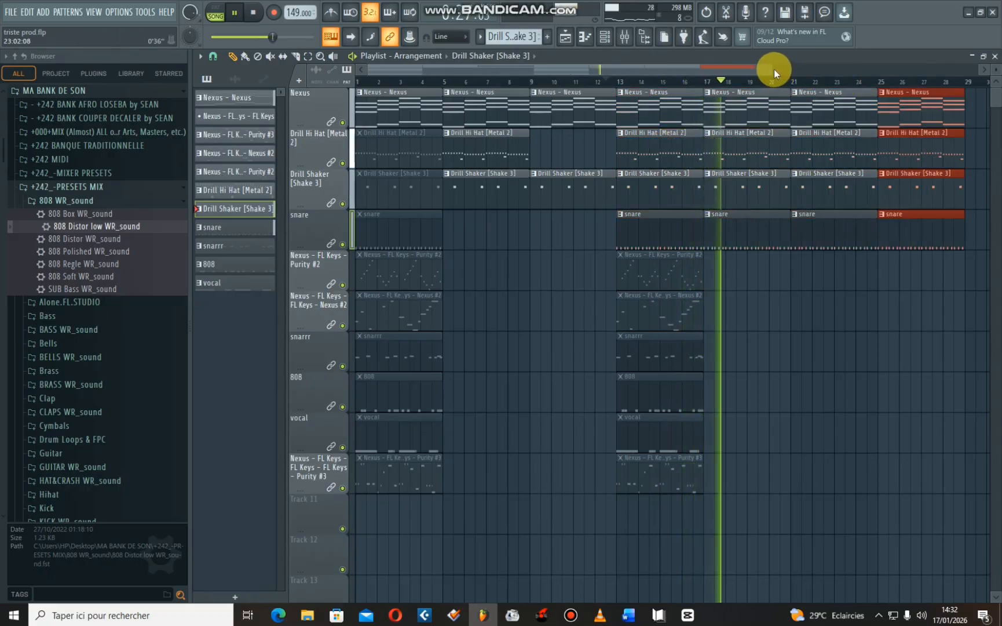
drag(774, 69, 908, 69)
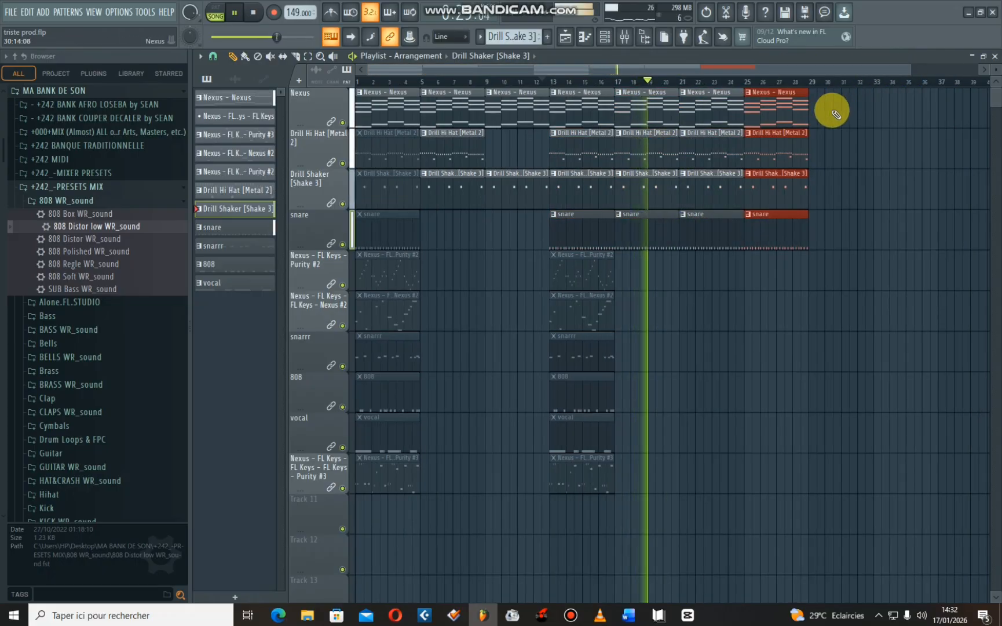
drag(837, 248, 792, 103)
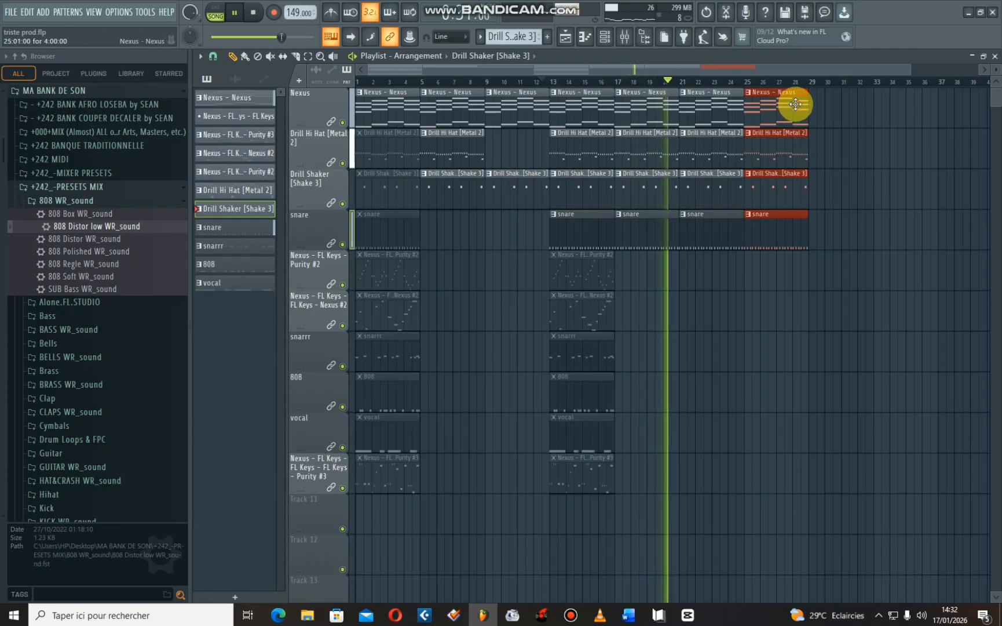
key(ctrl+b)
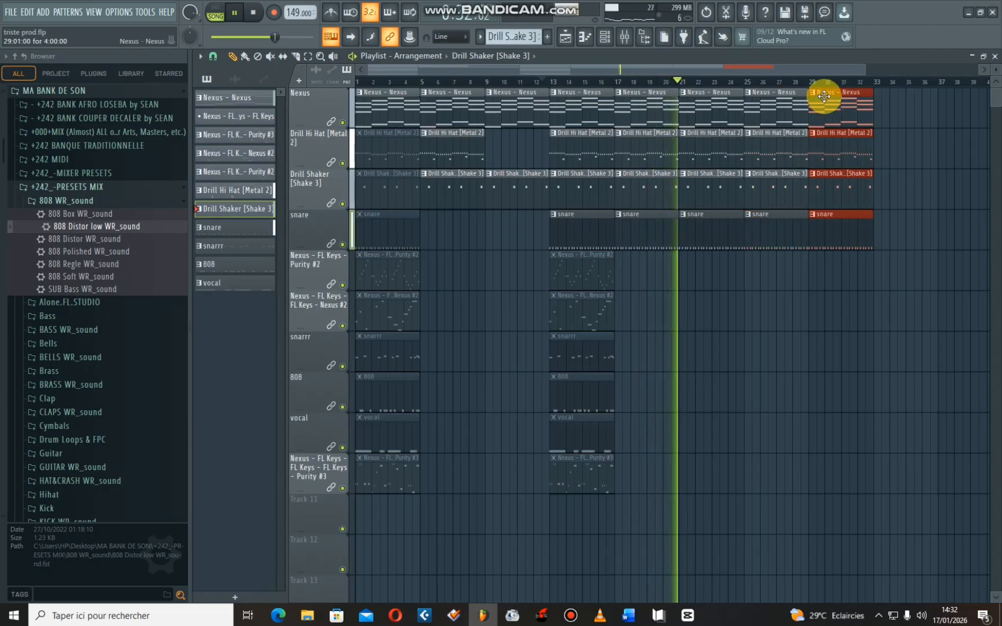
- Play from bar 13 and place a Purity #2 melody clip at bar 9
click(550, 82)
click(618, 283)
right_click(626, 278)
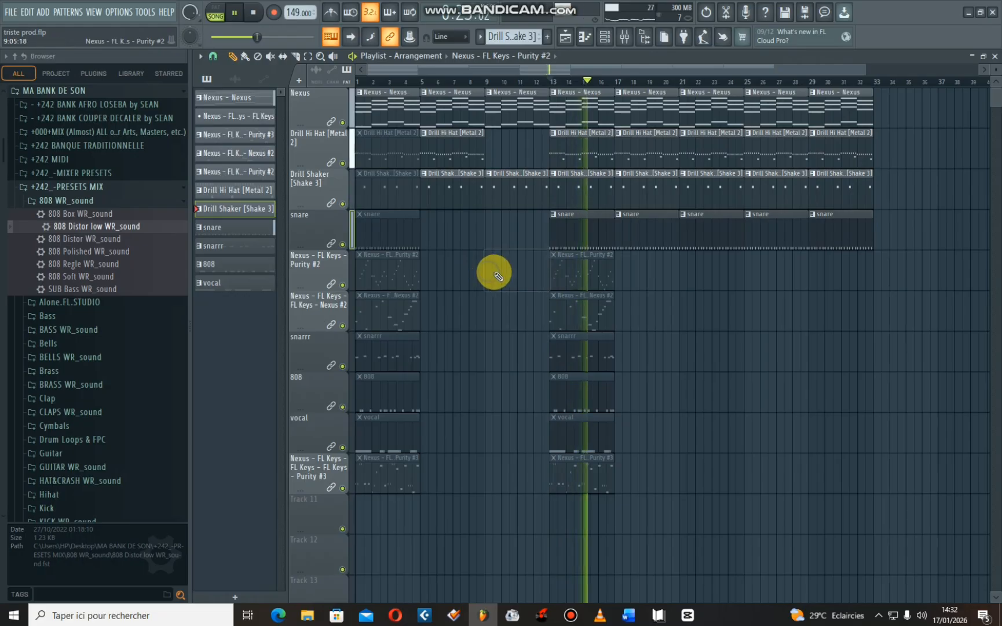
click(515, 264)
key(space)
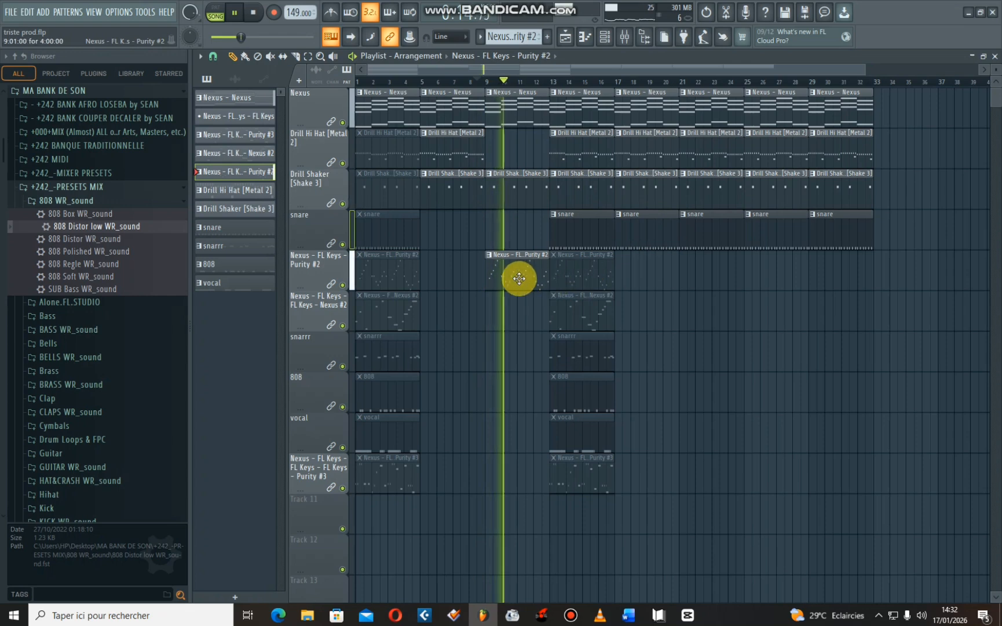
- Check the Purity #2 pattern in the channel rack and piano roll and return to the playlist
click(603, 37)
drag(300, 289, 300, 275)
key(F6)
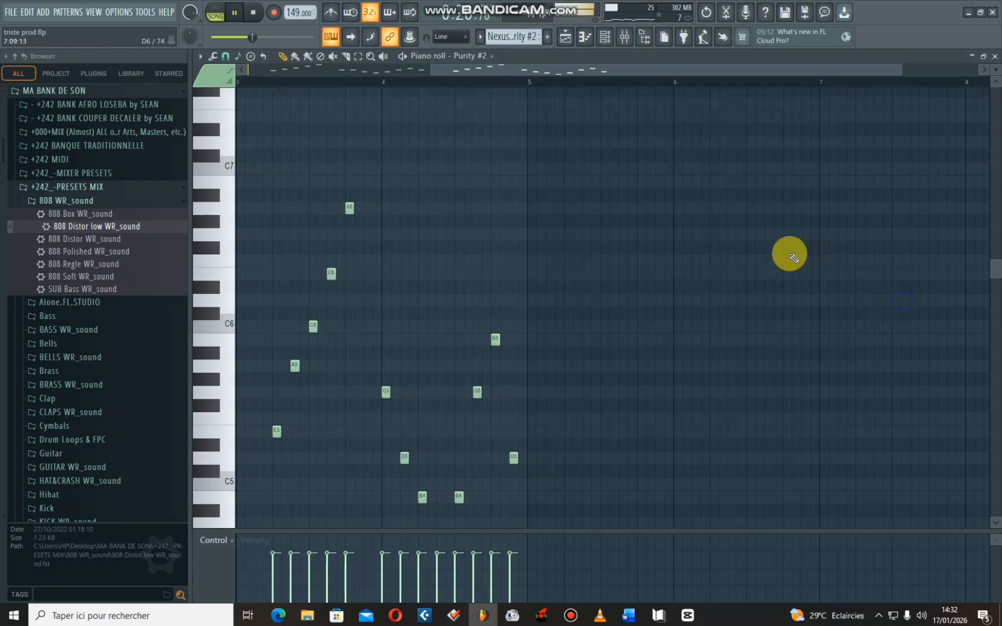
click(565, 38)
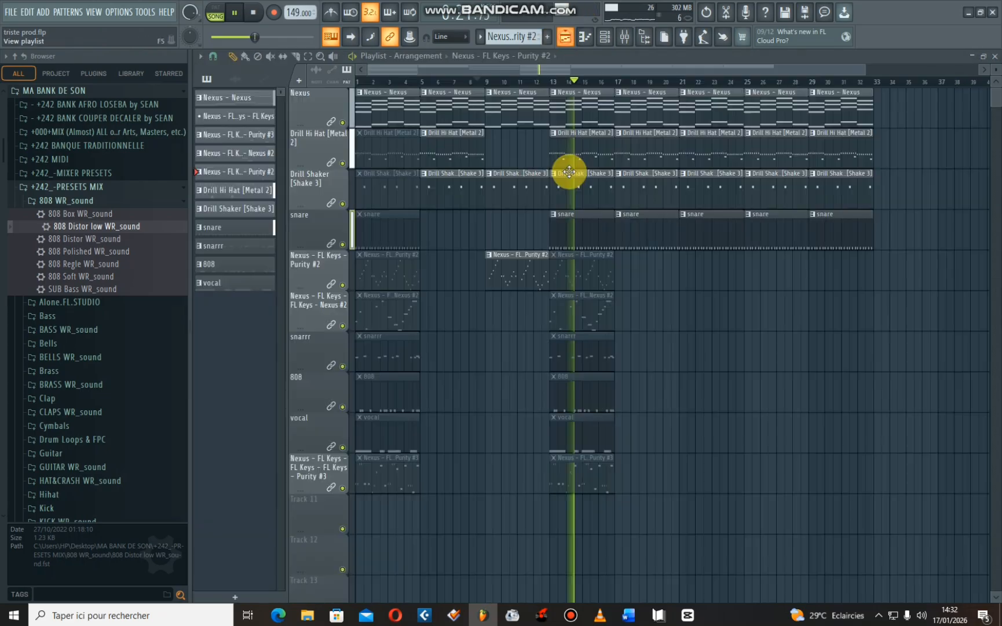
- Place further Purity #2 melody clips at bars 17, 25 and 29
click(623, 282)
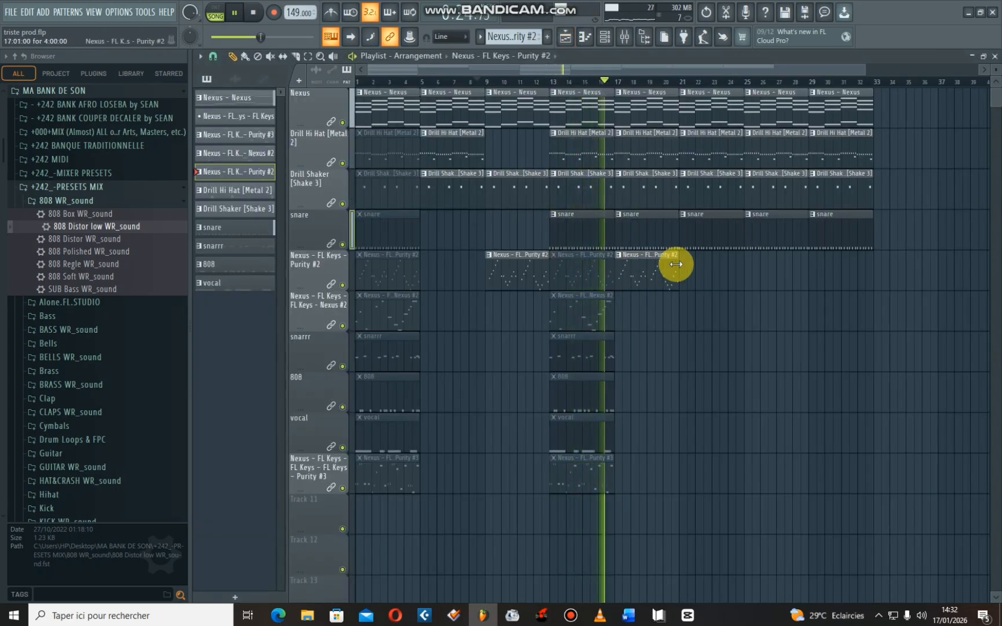
click(752, 272)
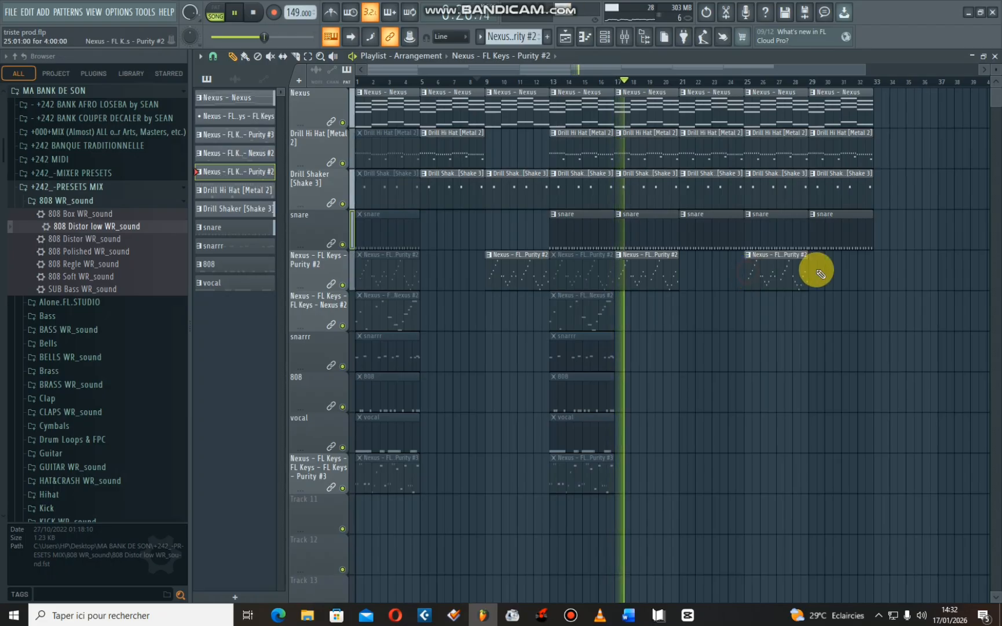
click(816, 270)
drag(854, 269, 845, 268)
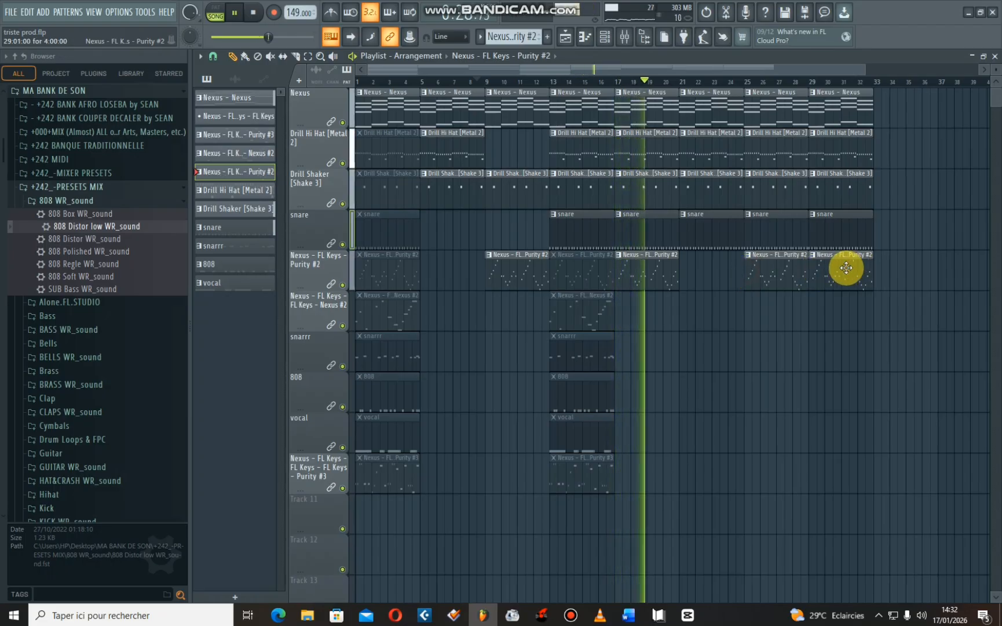
- Place active snarrr clips at bars 13 and 17 on the snarrr track during playback
key(space)
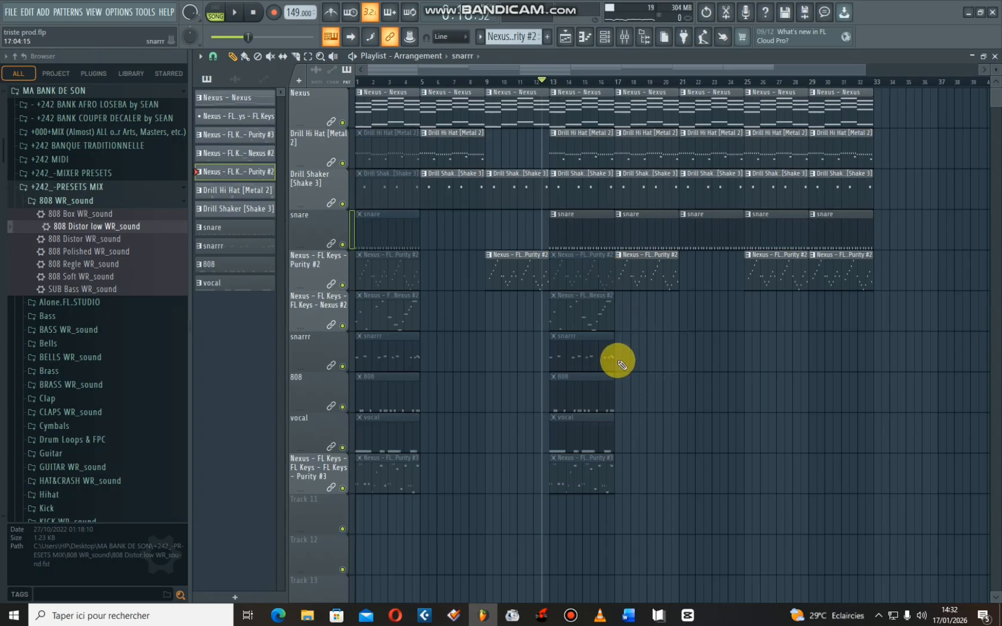
key(space)
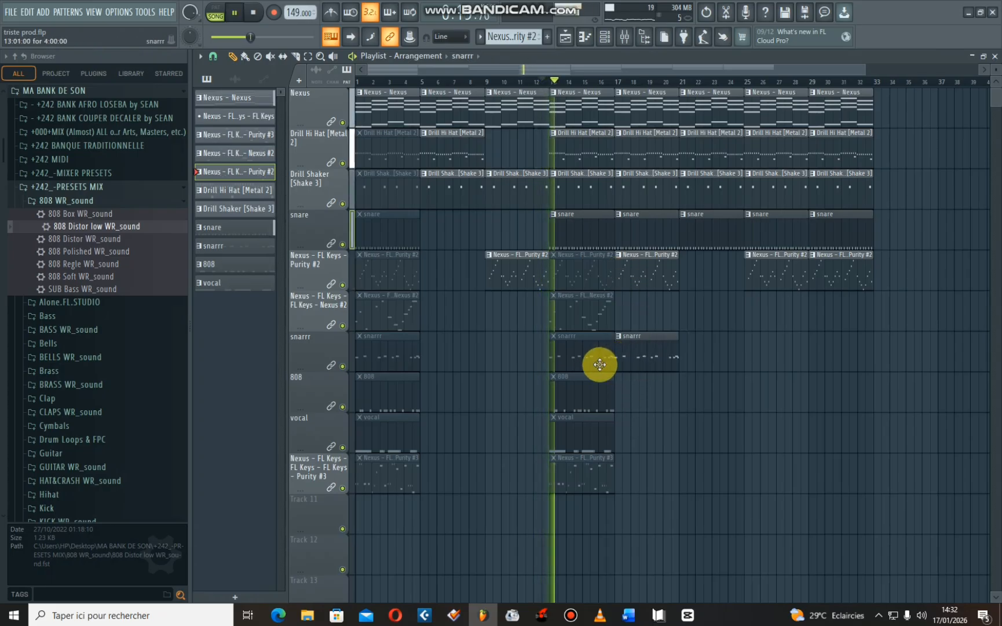
alt+right_click(555, 360)
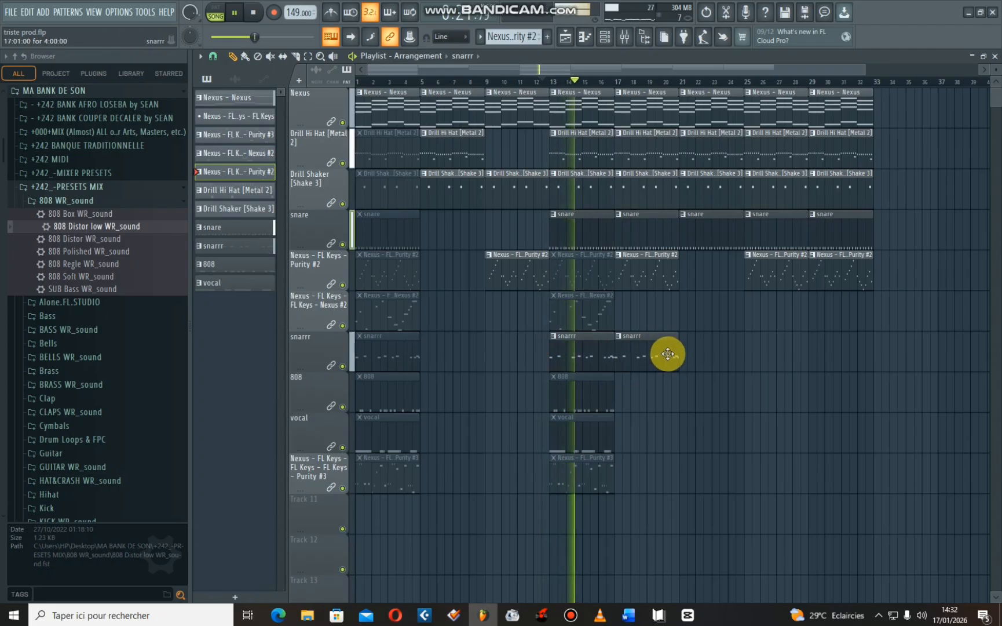
right_click(579, 362)
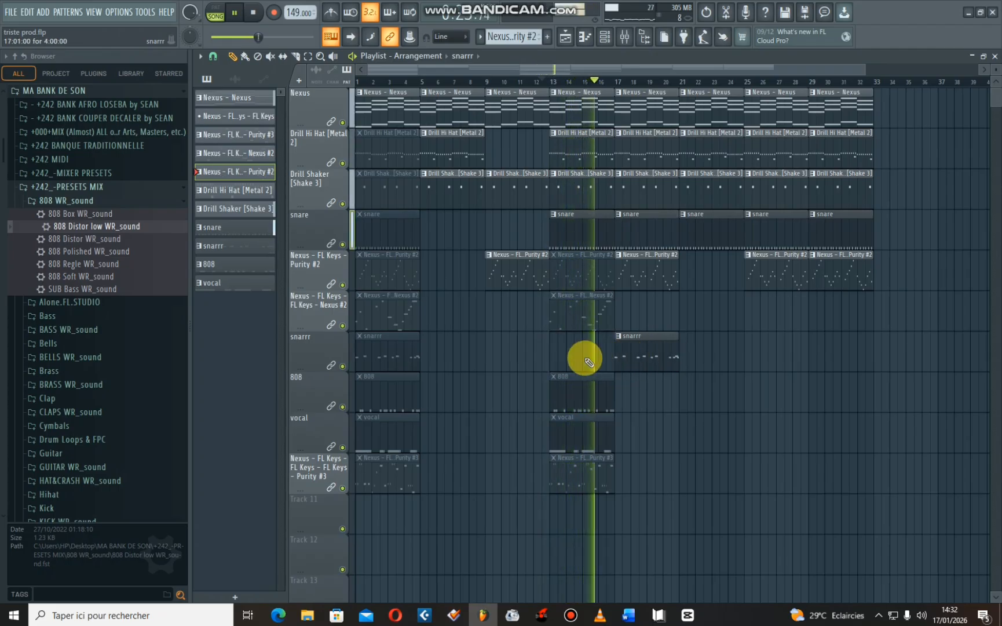
click(554, 355)
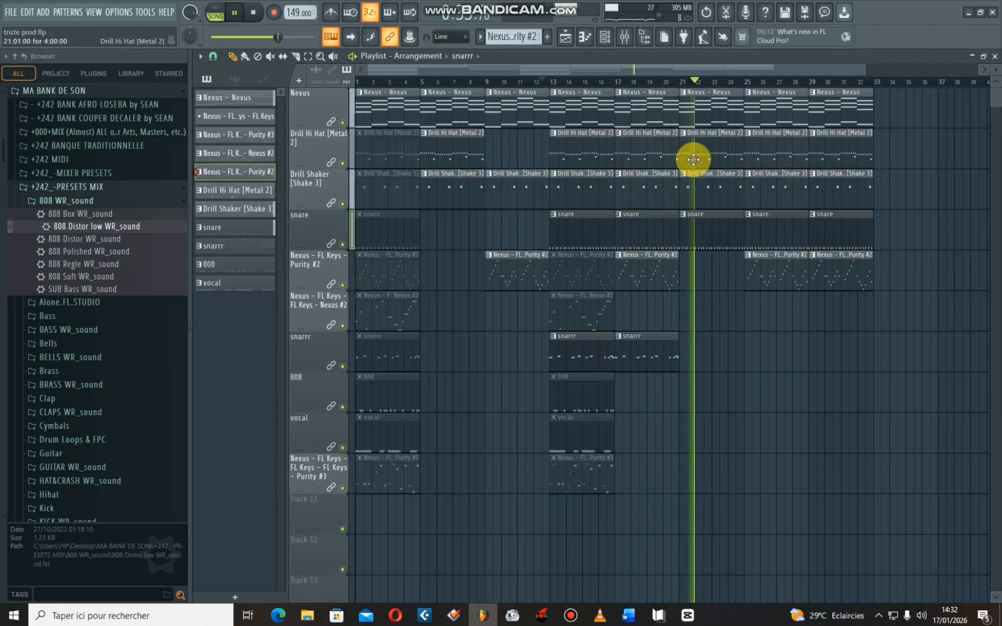
- Play from bar 13, delete the snarrr clips at bars 13 and 17, and place a single snarrr clip at bar 13
click(557, 83)
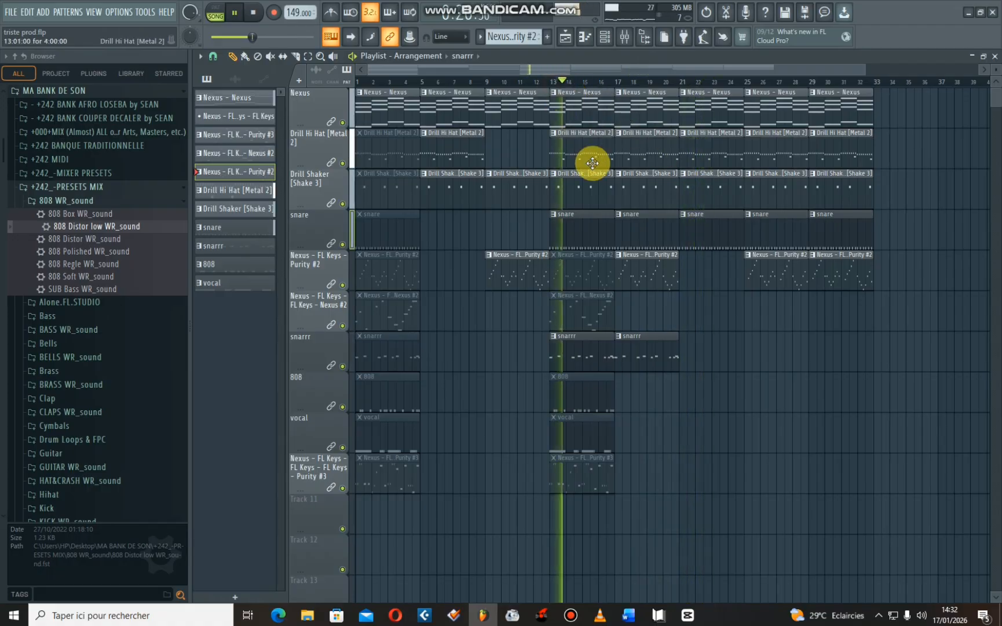
right_click(578, 355)
right_click(644, 351)
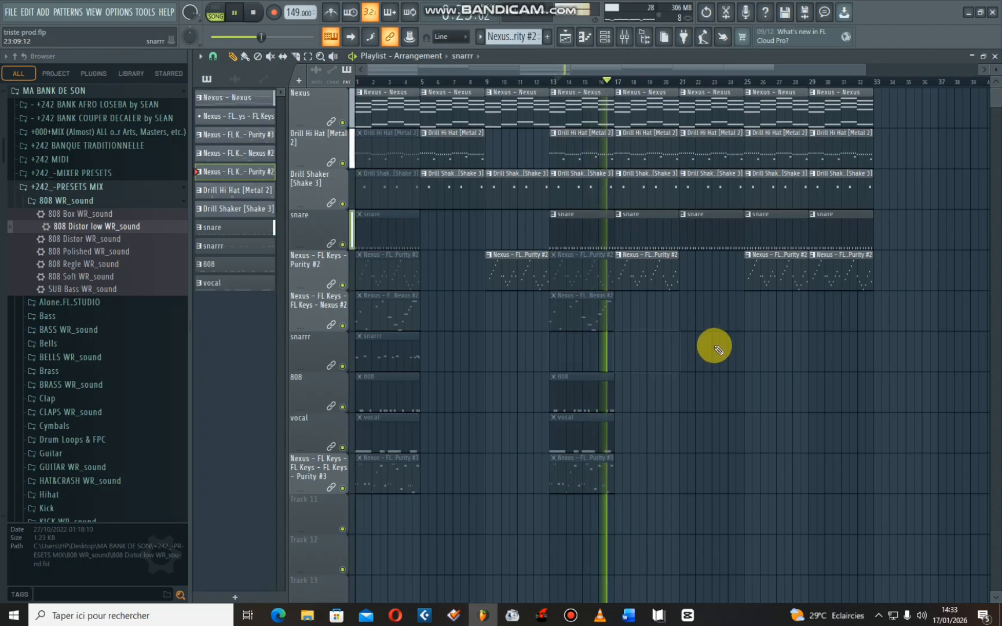
click(548, 83)
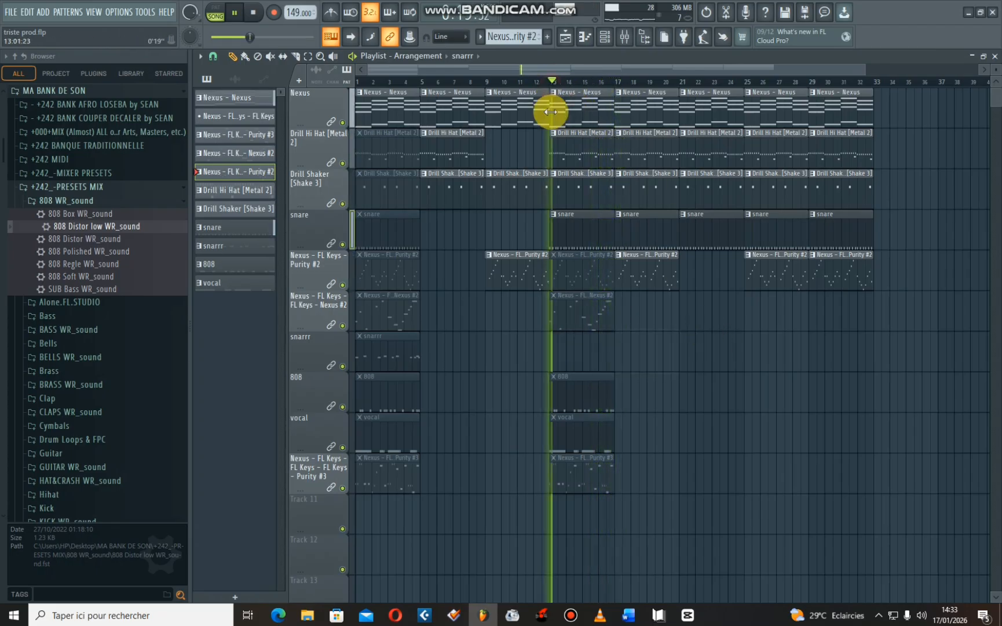
click(546, 361)
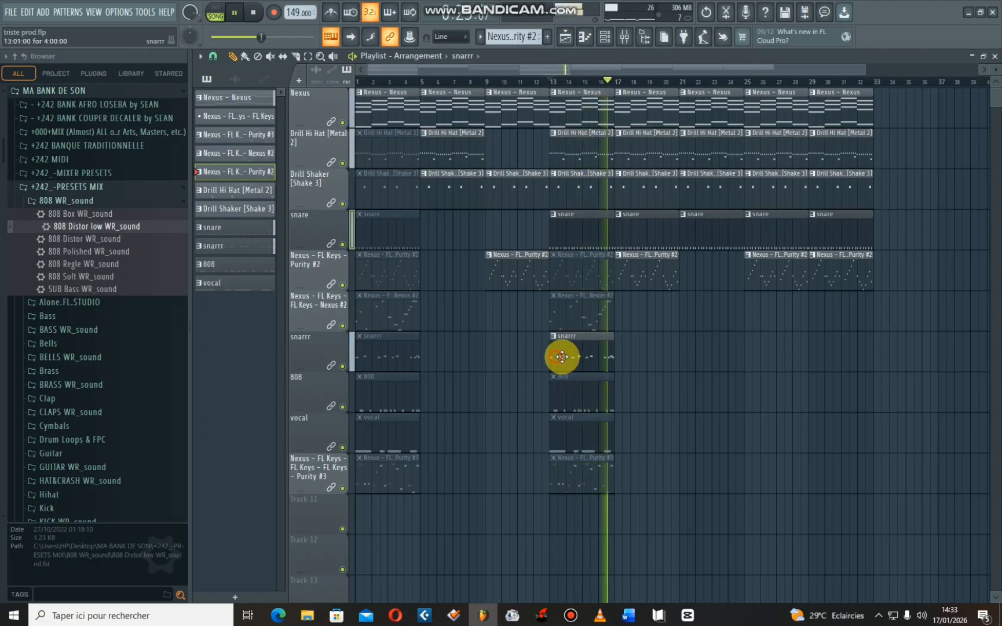
click(548, 80)
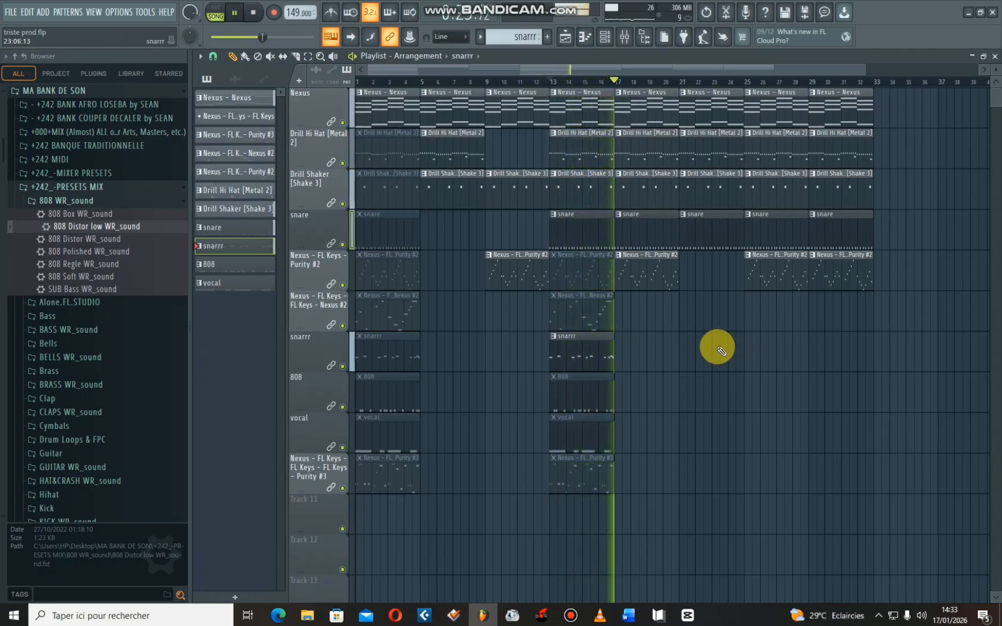
- Split the snarrr pattern by channel and delete the MAD SNARE clip at bar 13
right_click(246, 249)
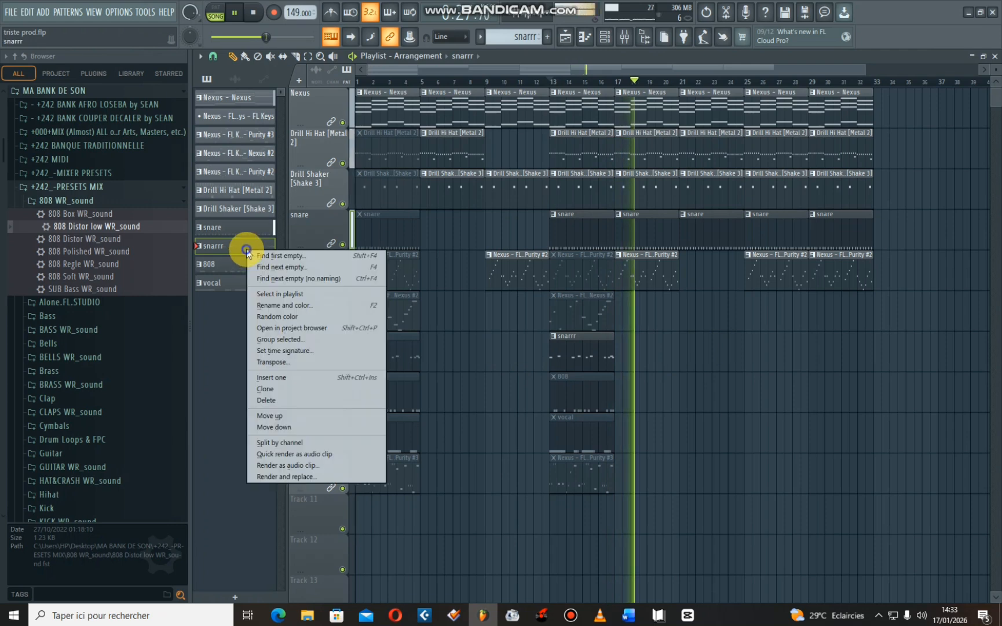
click(297, 443)
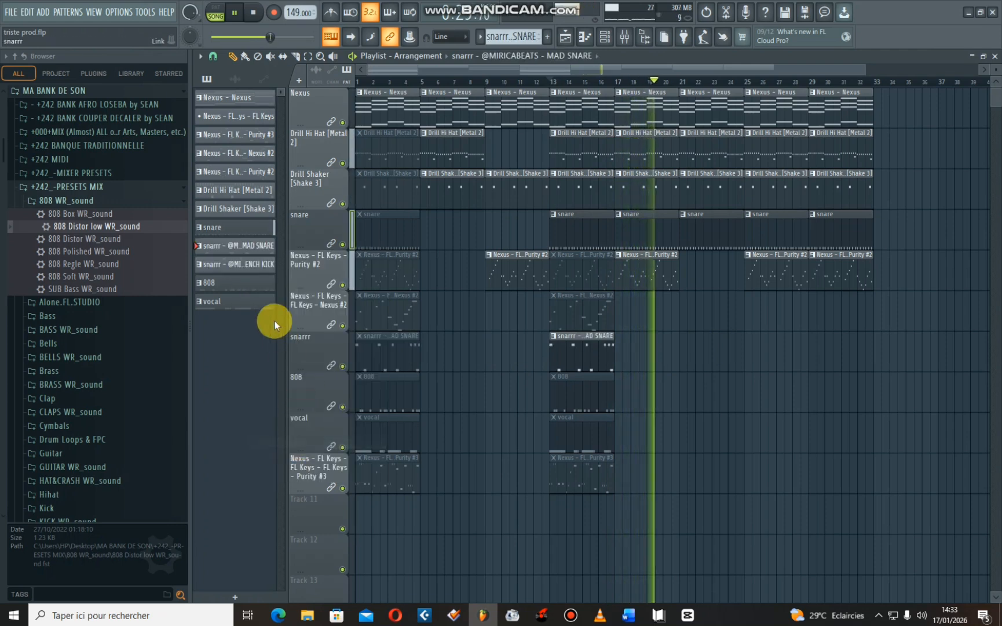
click(237, 264)
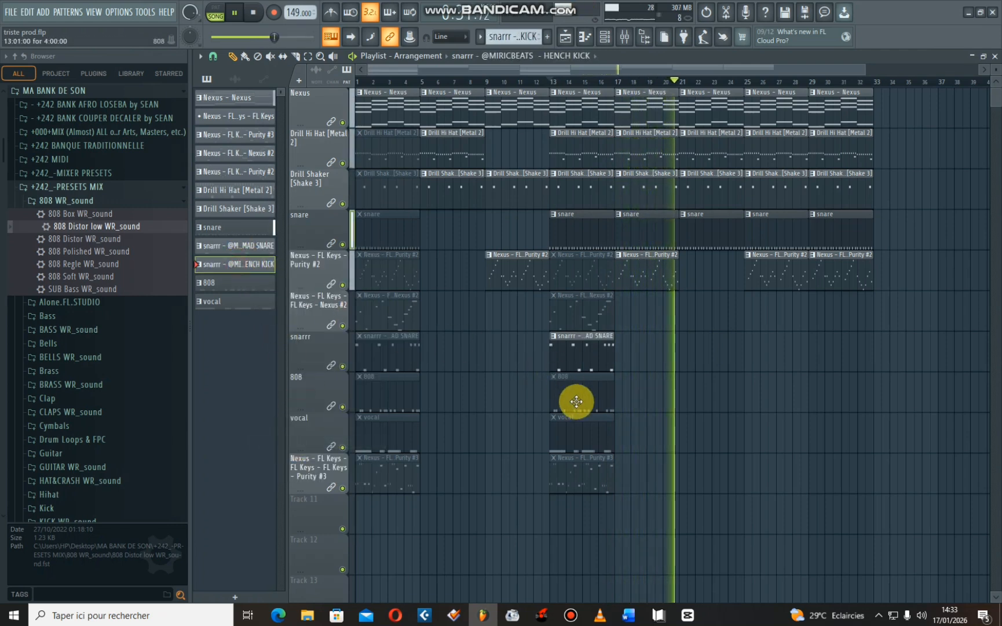
right_click(580, 364)
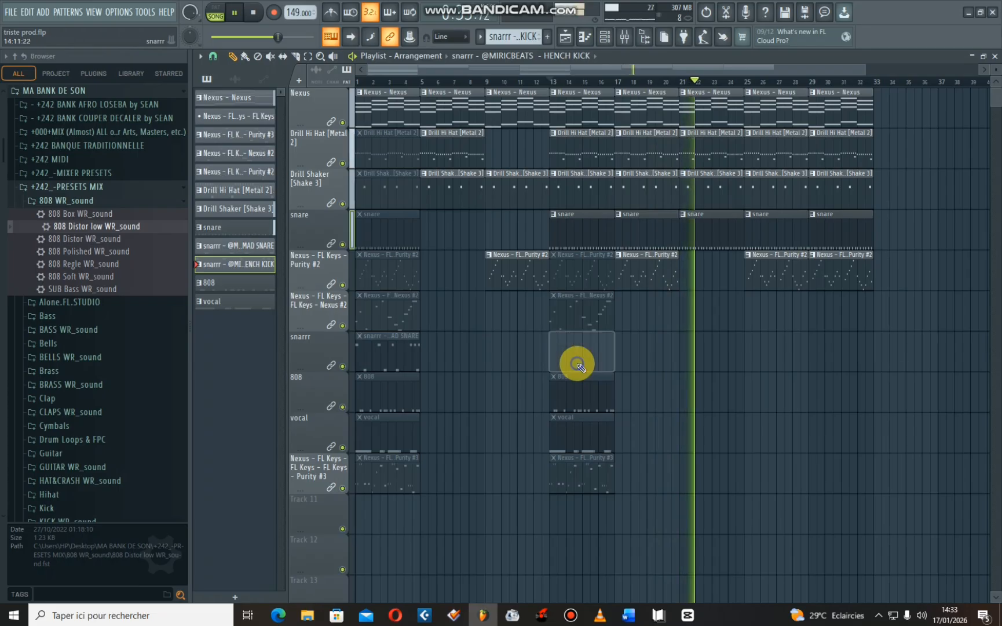
- Place the HENCH KICK pattern at bar 13 on Track 11 and lock that track to its content
click(217, 262)
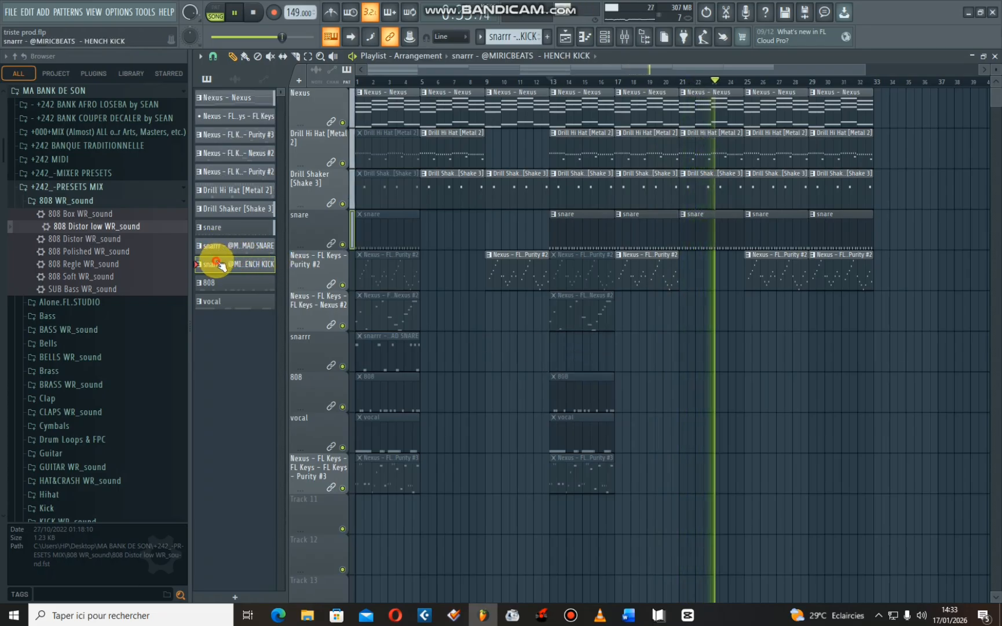
click(553, 516)
click(549, 83)
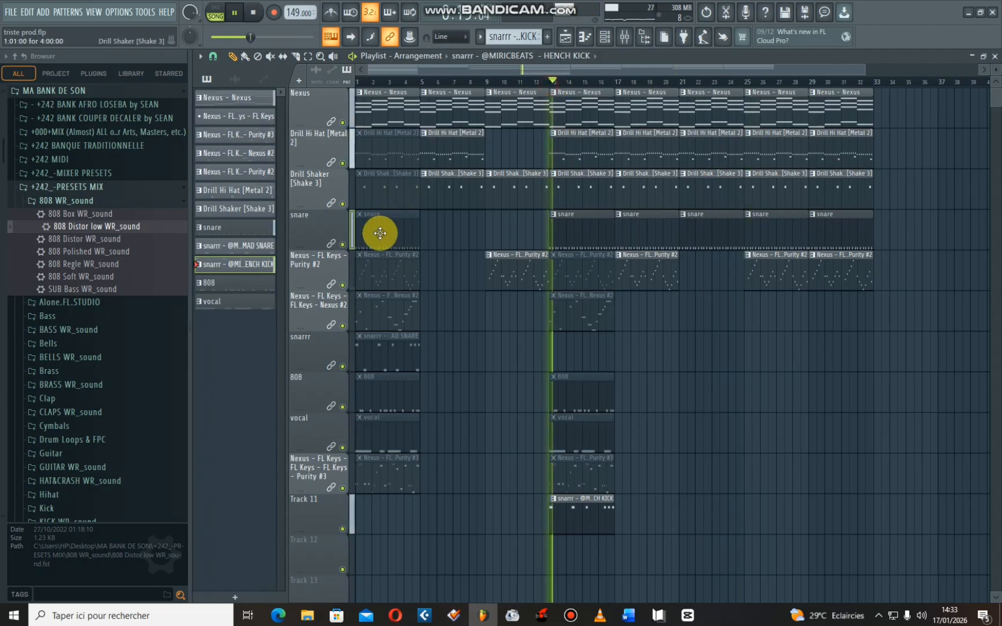
right_click(325, 513)
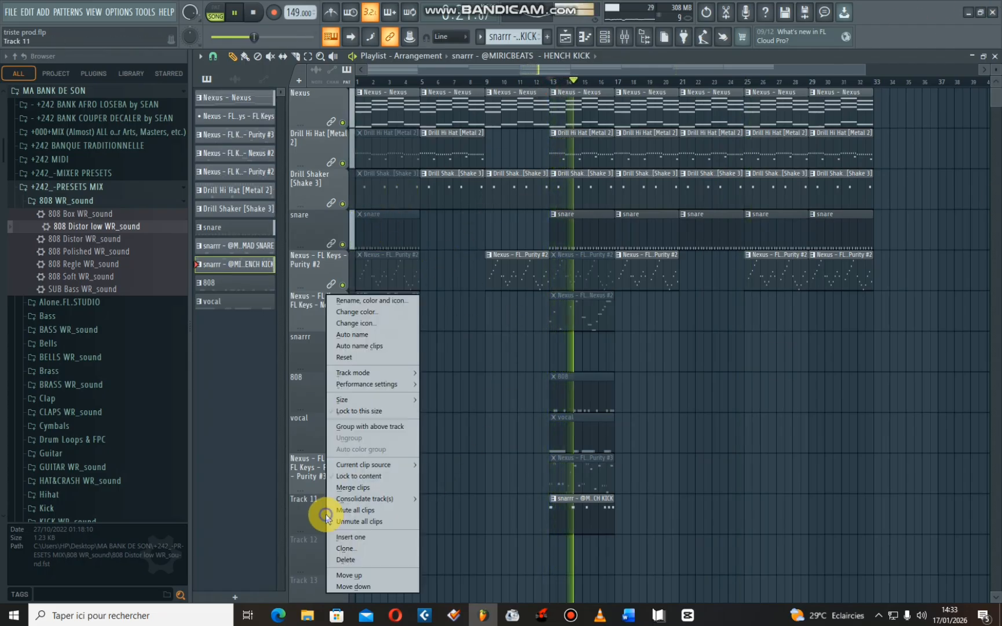
click(363, 473)
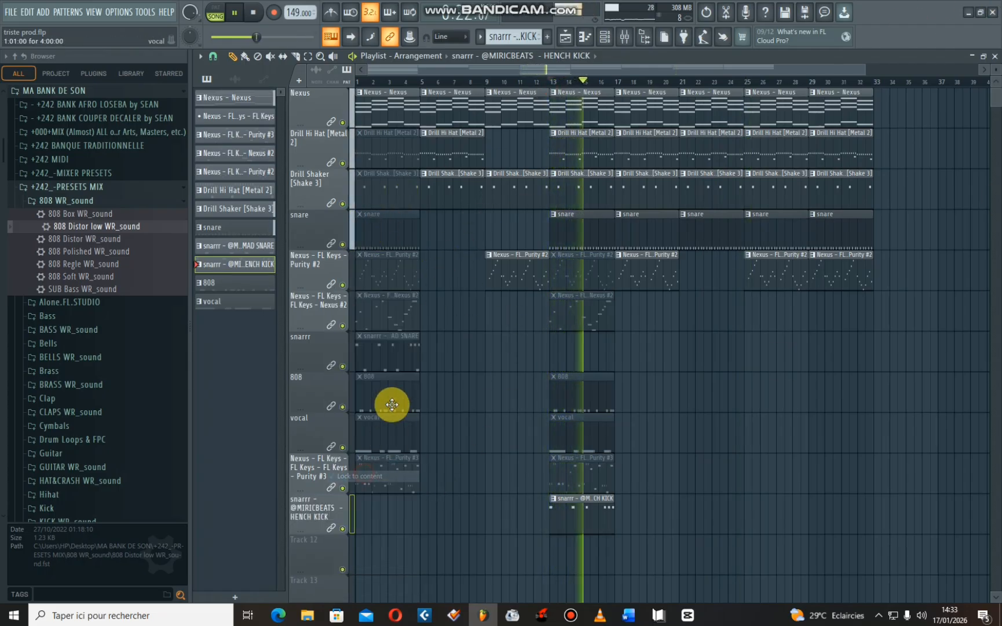
- Place a HENCH KICK clip at bar 13 on the snarrr track and play the song from bar 13
click(555, 355)
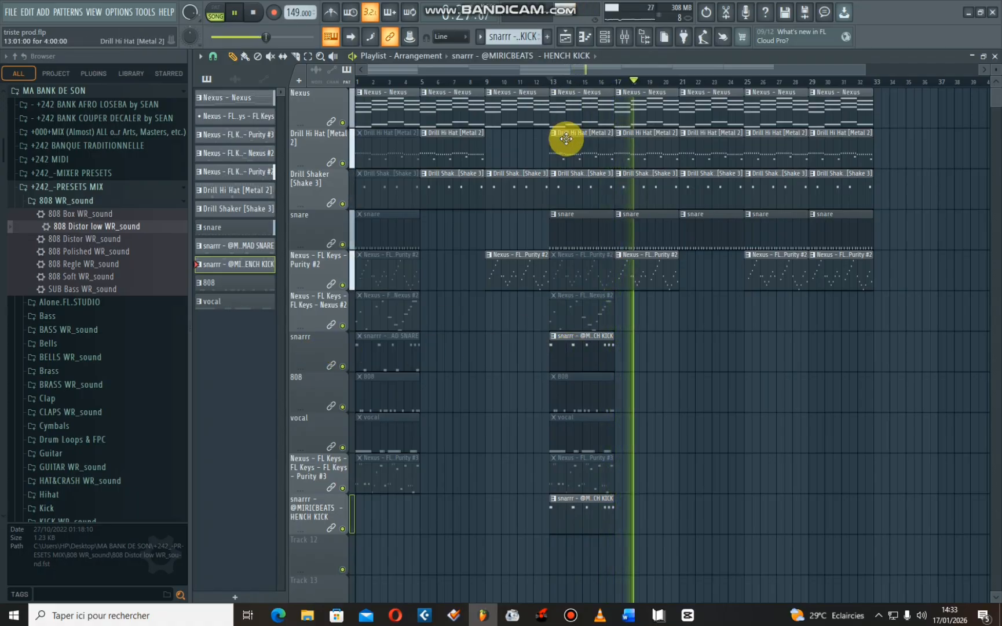
click(552, 81)
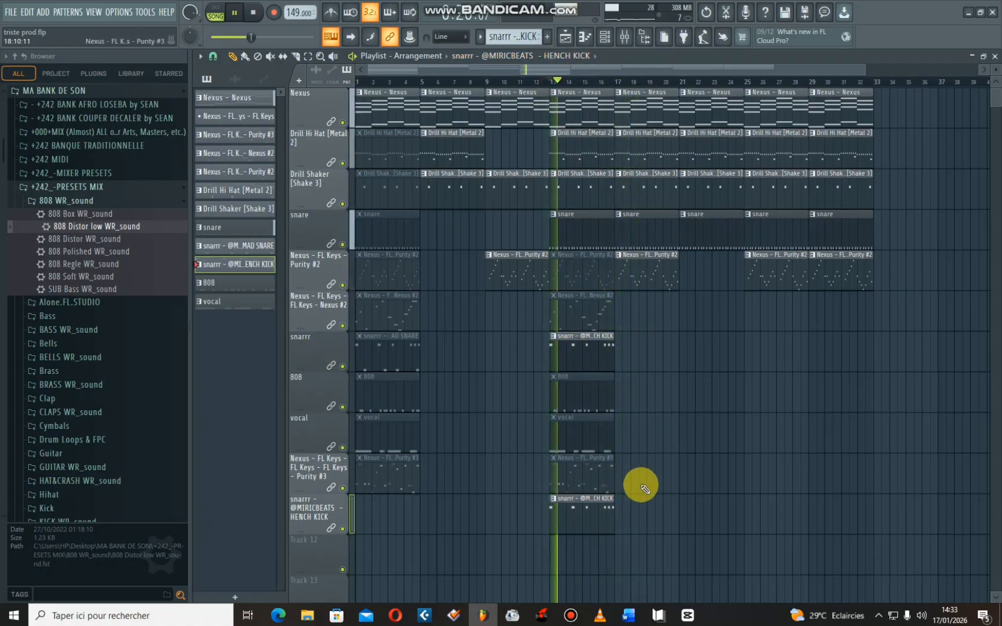
key(space)
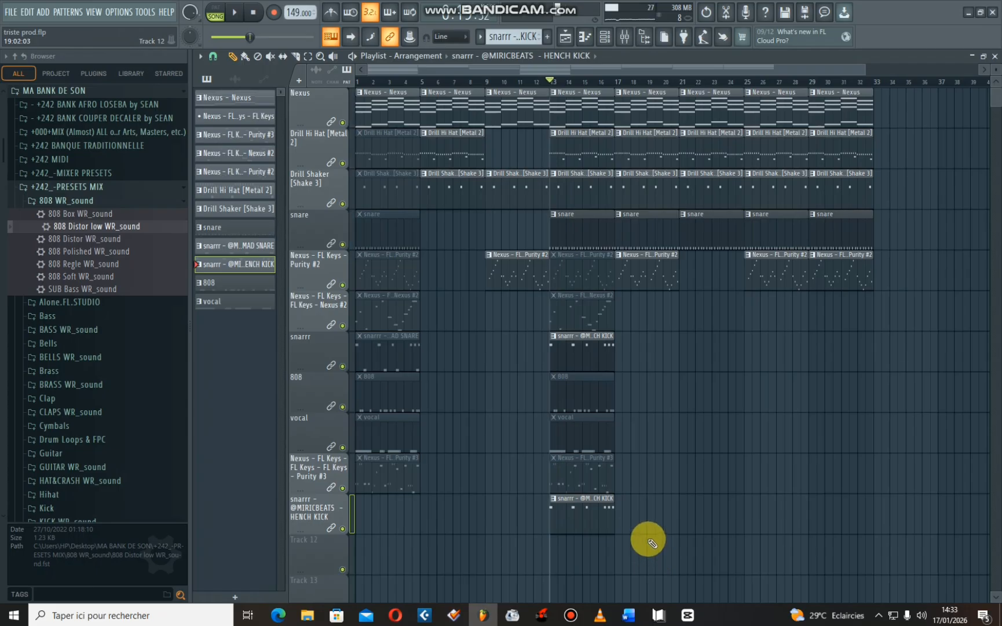
key(space)
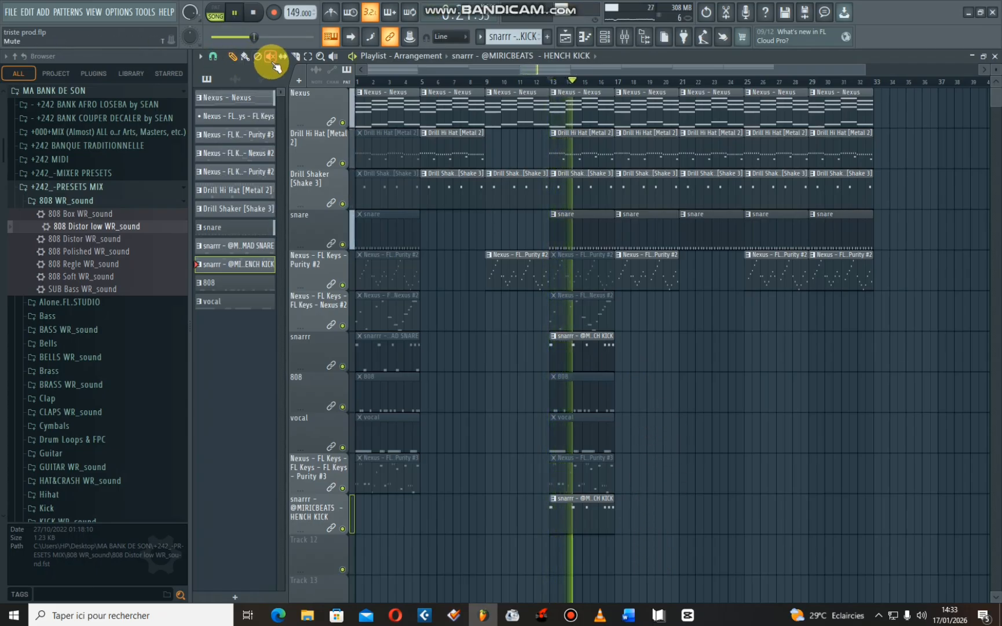
- Duplicate the bar 13 clips from the Nexus #2 track down to HENCH KICK at bar 17, and unmute the 808, vocal and Purity #3 copies
drag(600, 503, 570, 333)
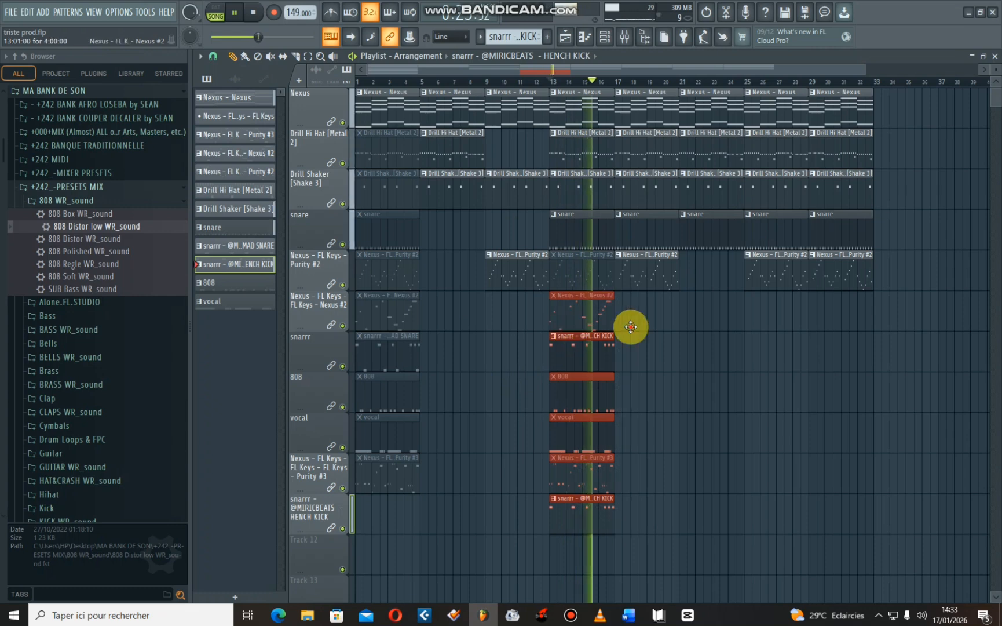
key(ctrl+b)
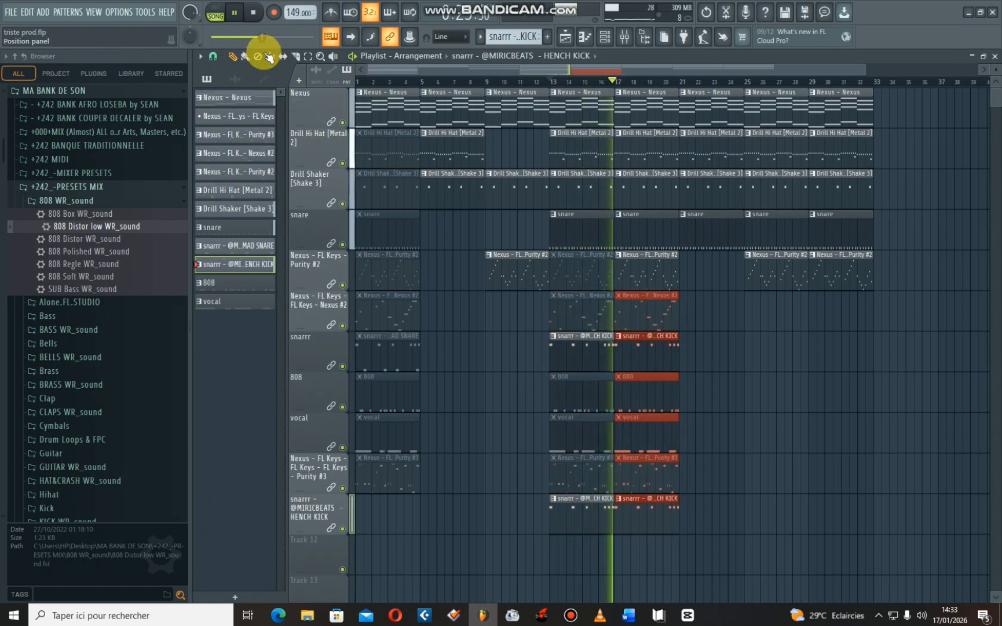
click(667, 312)
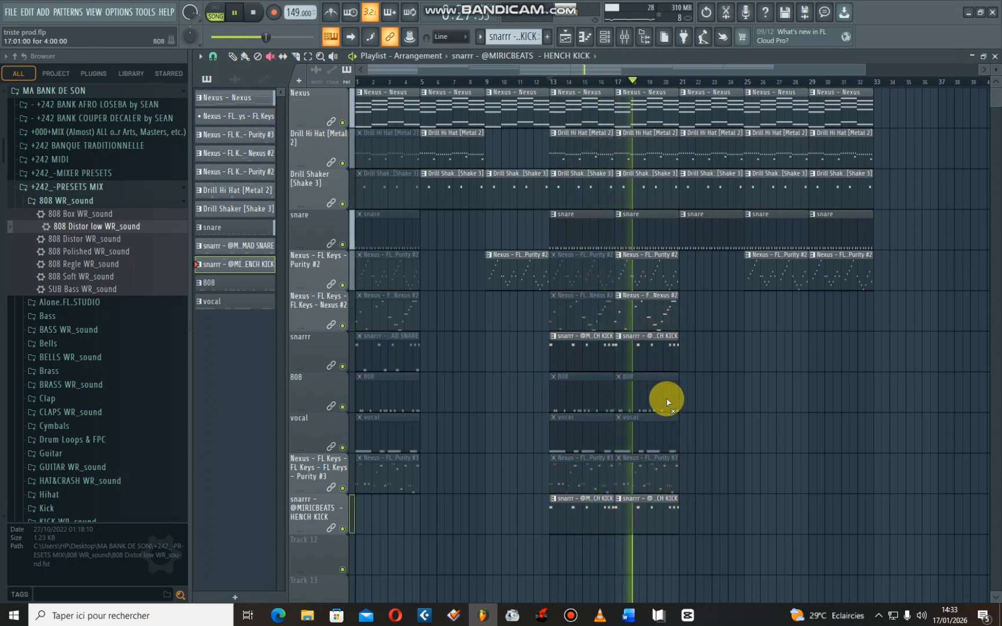
click(656, 317)
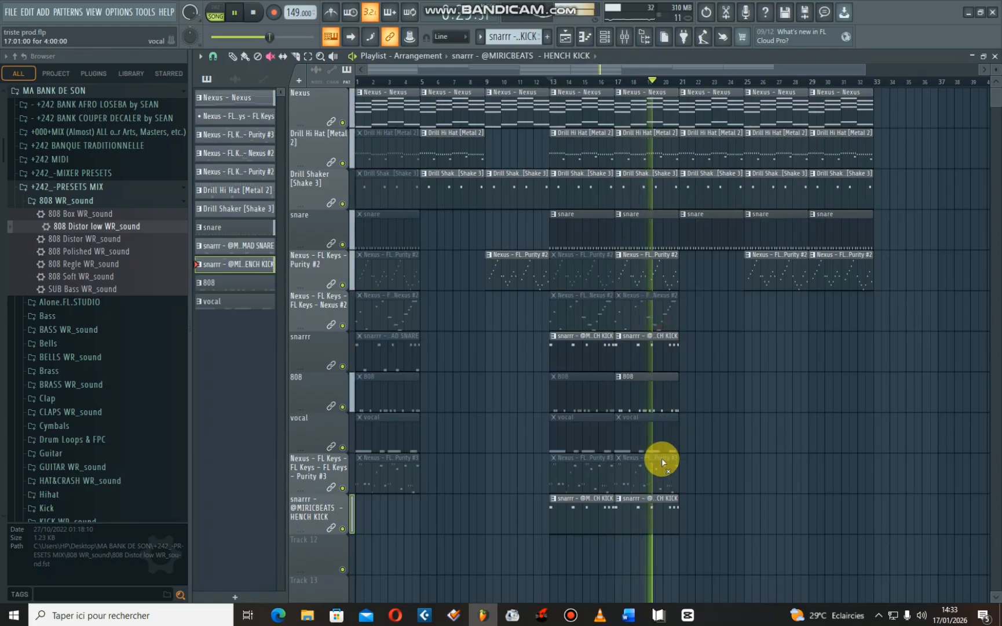
click(663, 467)
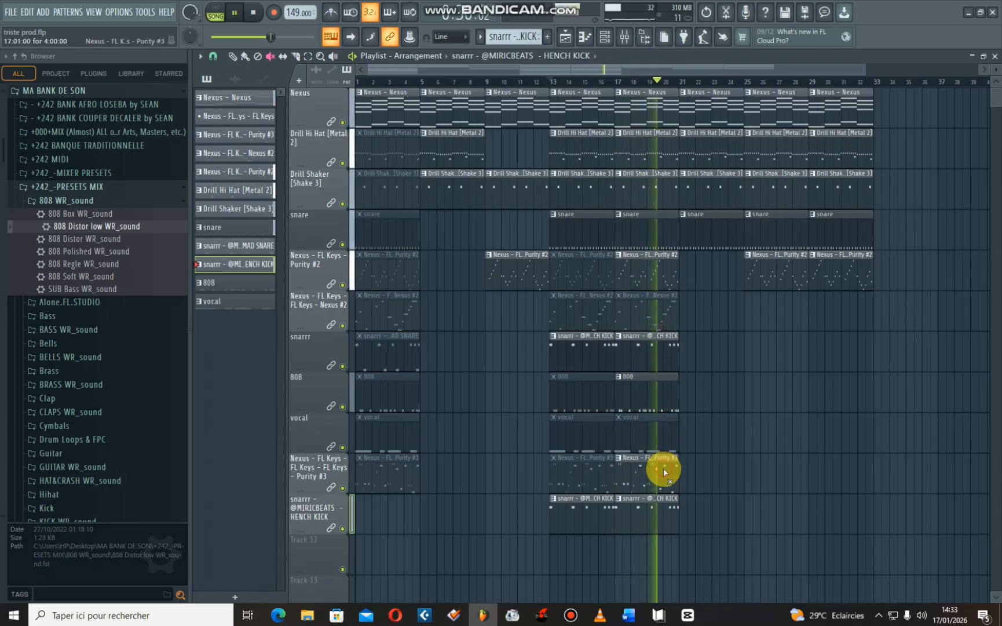
click(602, 83)
click(672, 432)
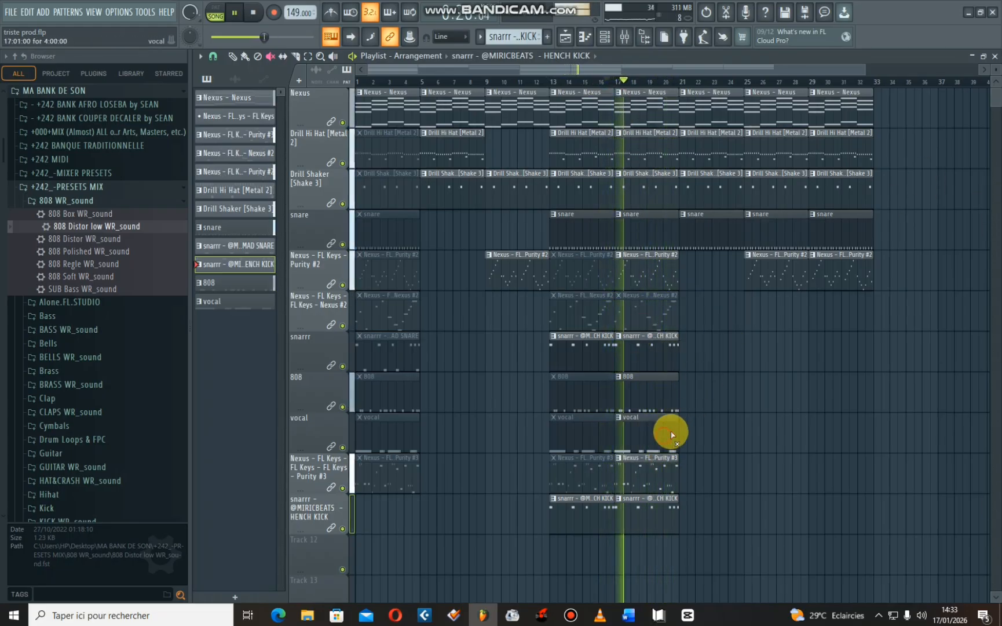
- Duplicate the bar 17 snarrr, 808, vocal, Purity #3 and HENCH KICK clips three times, filling up to bar 33
click(233, 55)
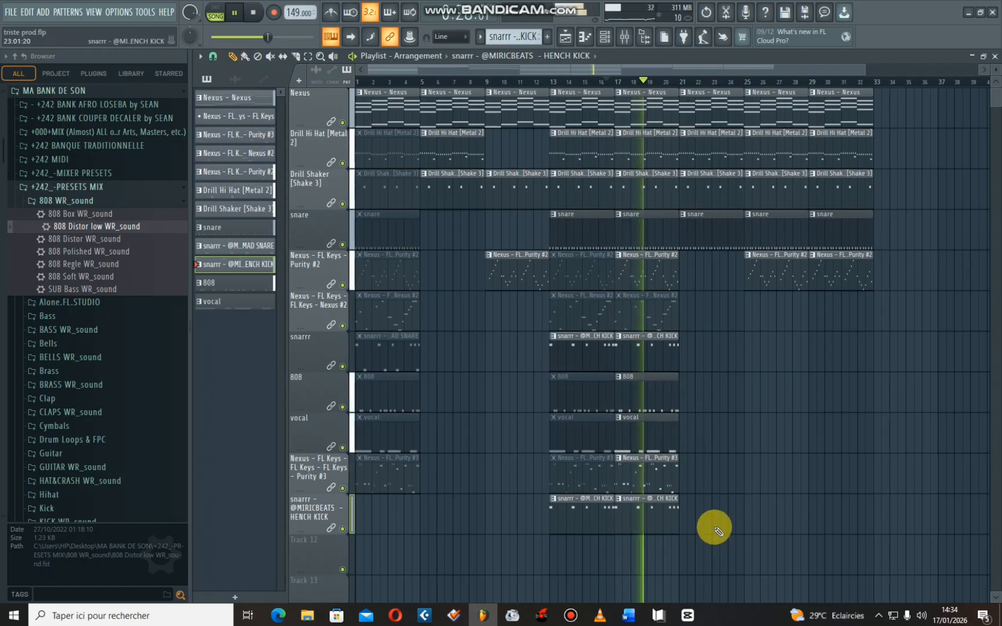
drag(710, 525, 699, 356)
key(ctrl+b)
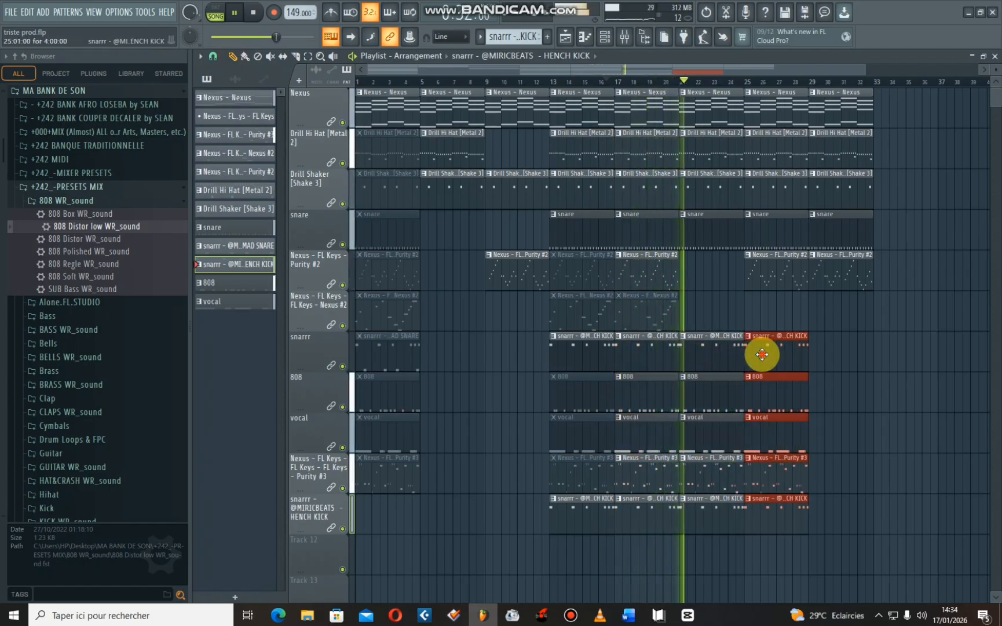
key(ctrl+b)
mouse_move(832, 351)
mouse_down()
mouse_move(842, 351)
mouse_move(832, 364)
mouse_up()
key(space)
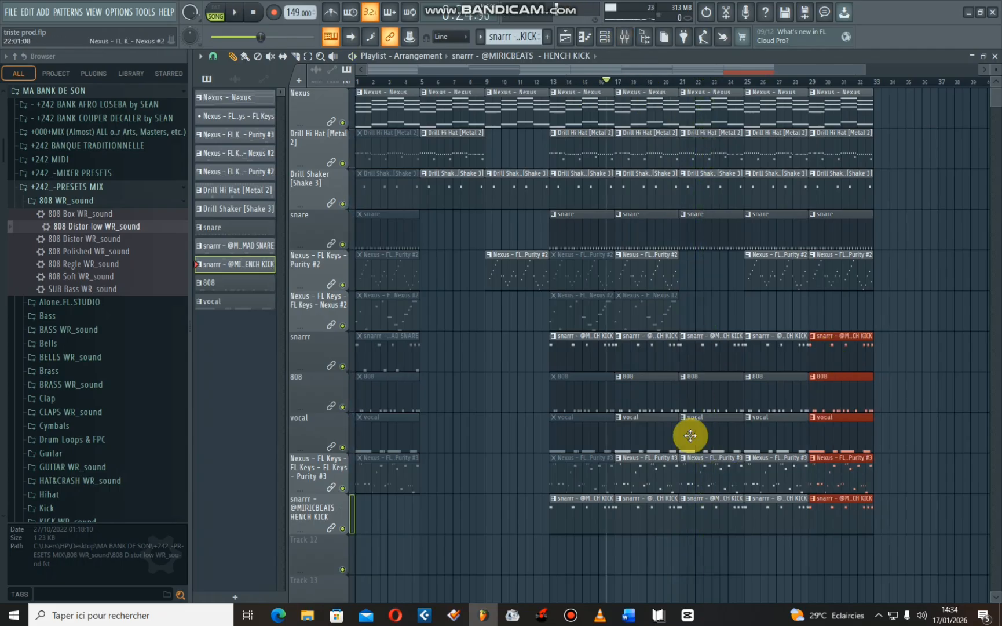
- Copy the muted Nexus #2 melody clip from bar 17 to bar 21 and unmute the copy
key(space)
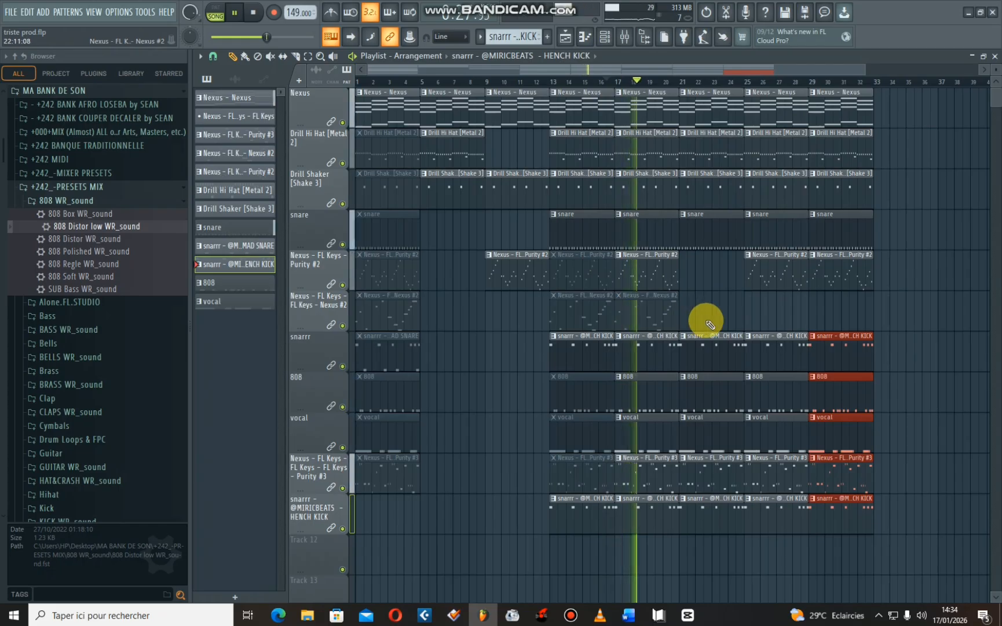
click(699, 316)
drag(645, 312, 716, 319)
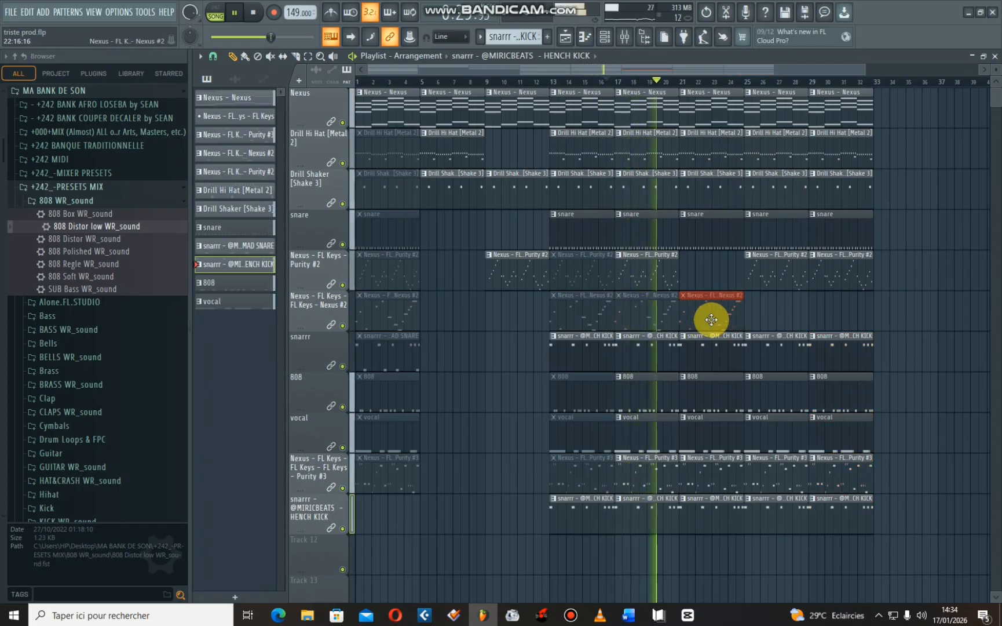
click(269, 55)
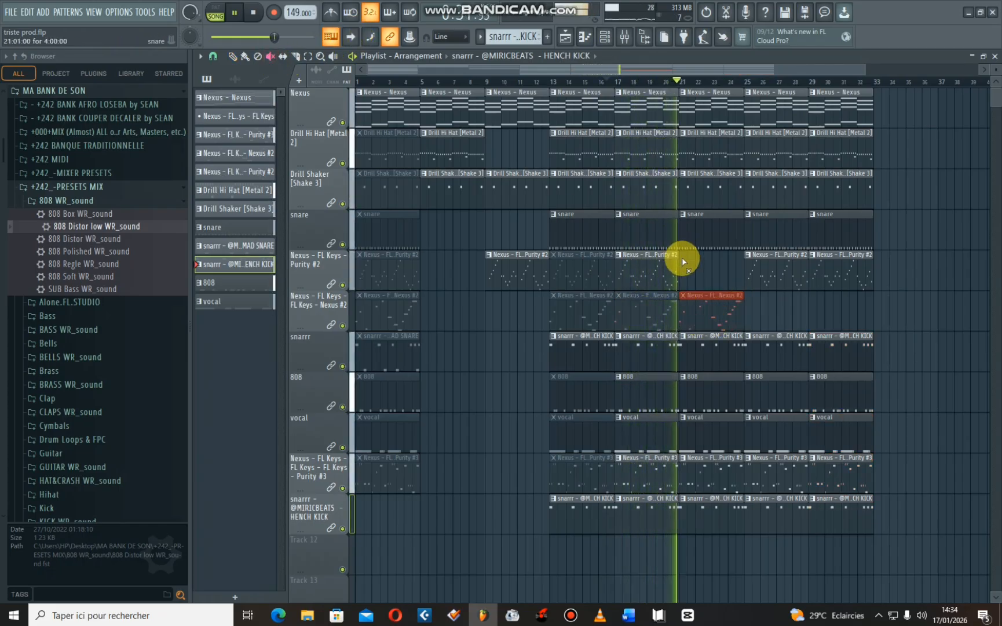
click(713, 306)
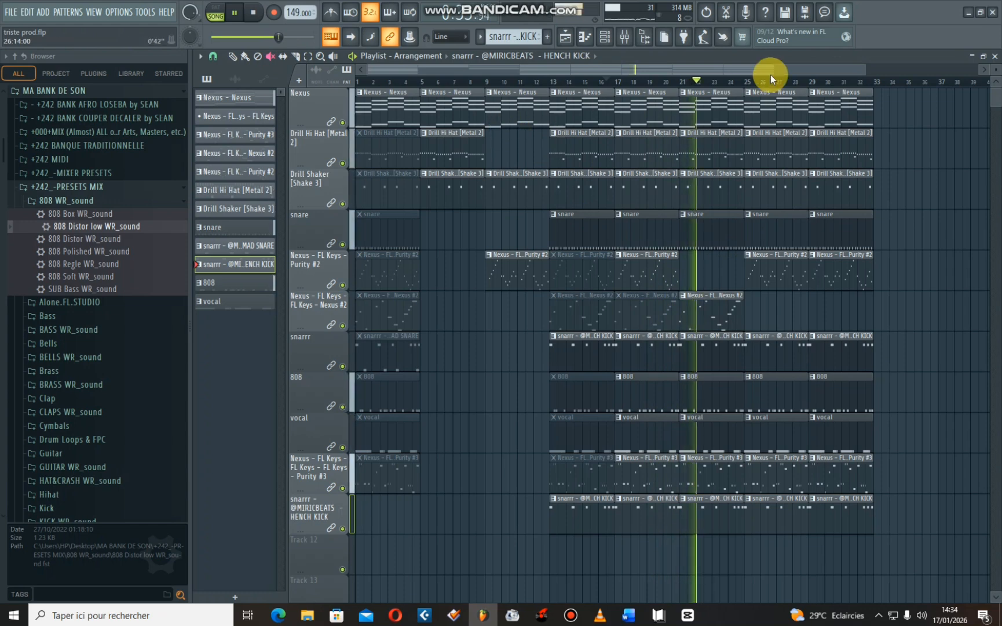
- Place copies of the Nexus #2 melody clip at bars 25 and 29 on the Nexus #2 track
click(233, 56)
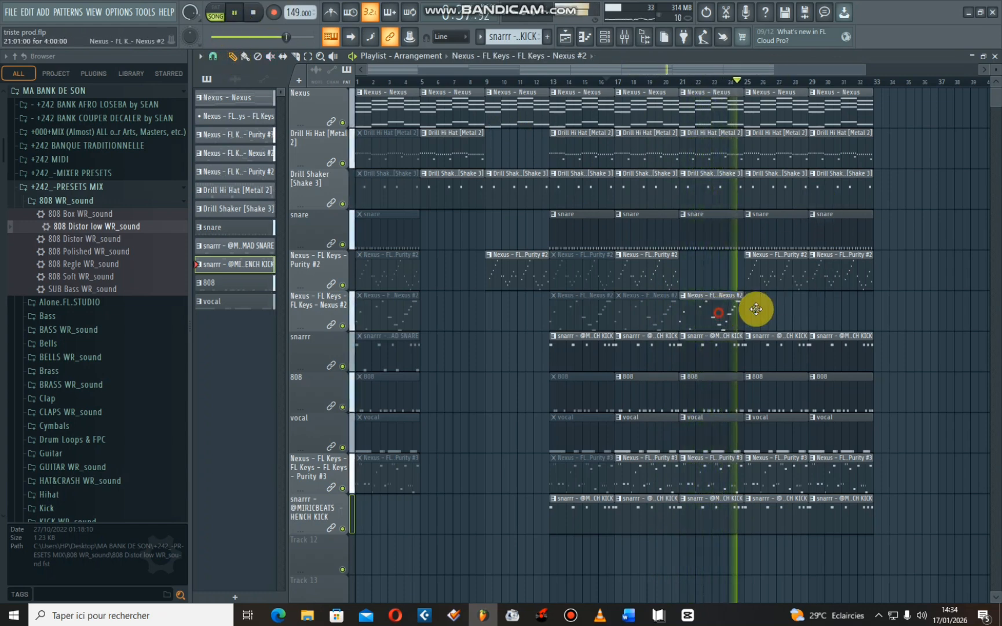
drag(754, 313, 782, 310)
click(836, 311)
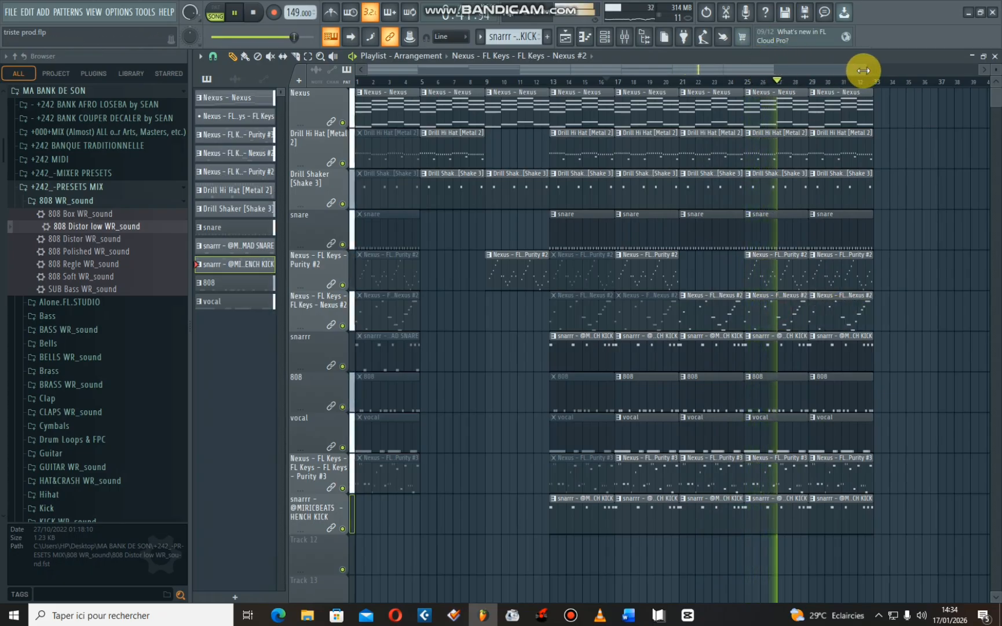
scroll(952, 65, down, 2)
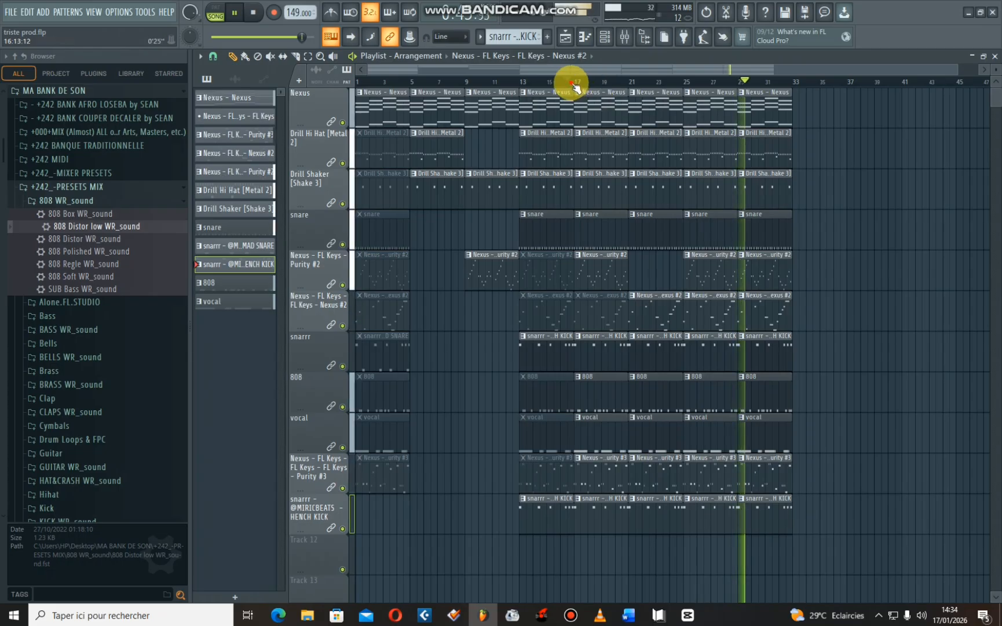
- Examine the Nexus pattern's chord notes in the piano roll, check the channel rack, and return to the playlist
double_click(594, 108)
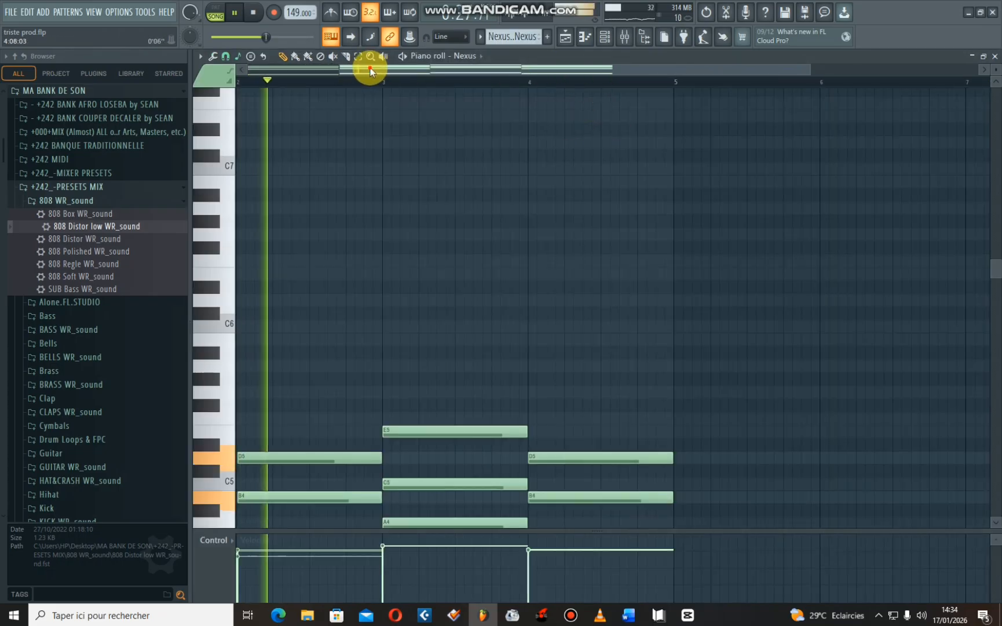
drag(371, 69, 281, 69)
click(603, 38)
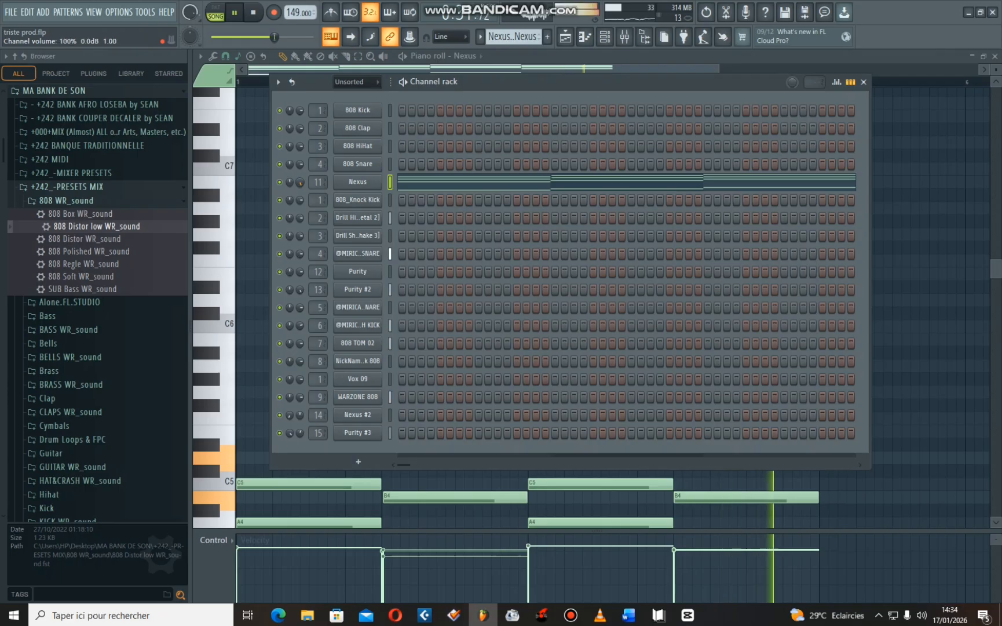
click(566, 39)
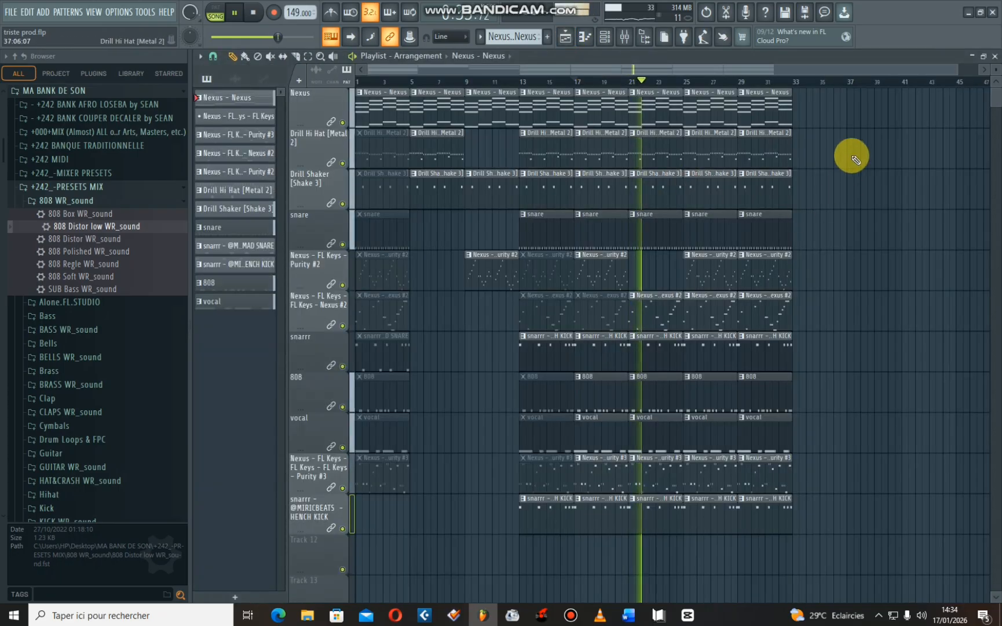
- Play the song from bar 17 with the mixer open and set the HENCH KICK track's stereo separation to 100% merged
click(625, 37)
key(space)
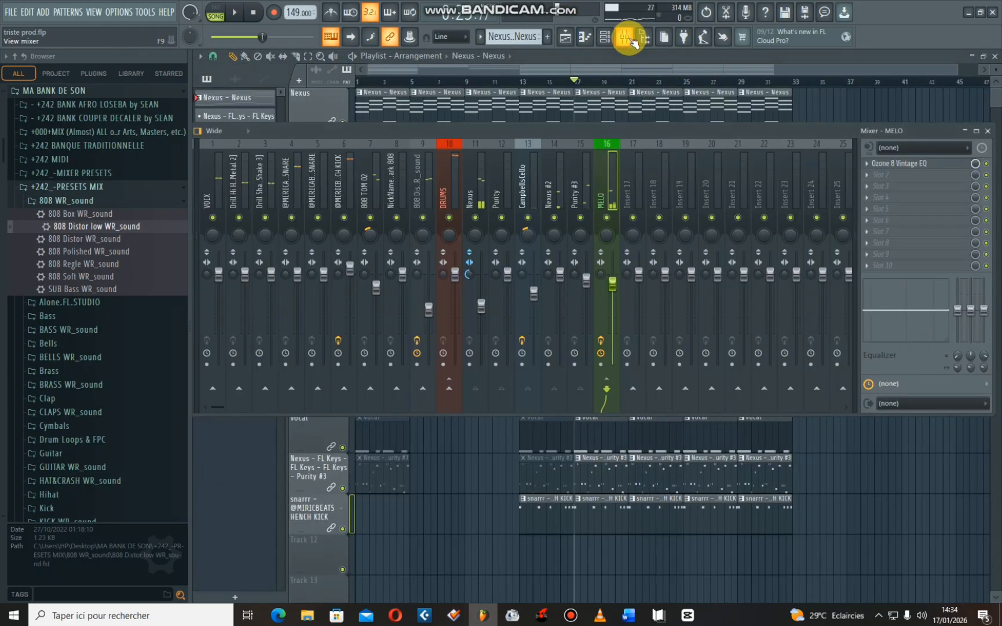
drag(315, 137, 436, 134)
key(space)
click(359, 188)
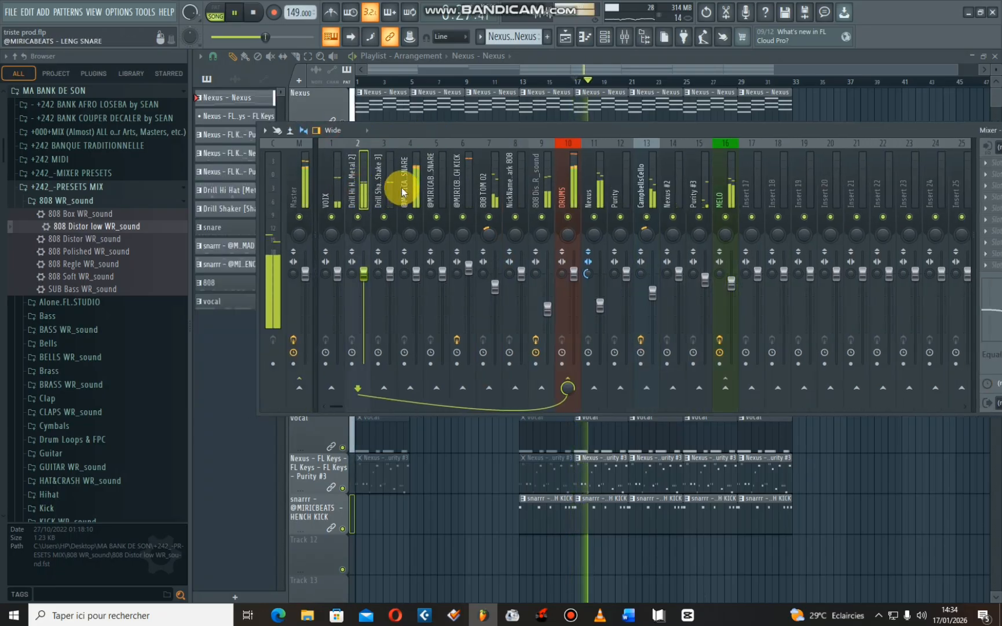
click(456, 203)
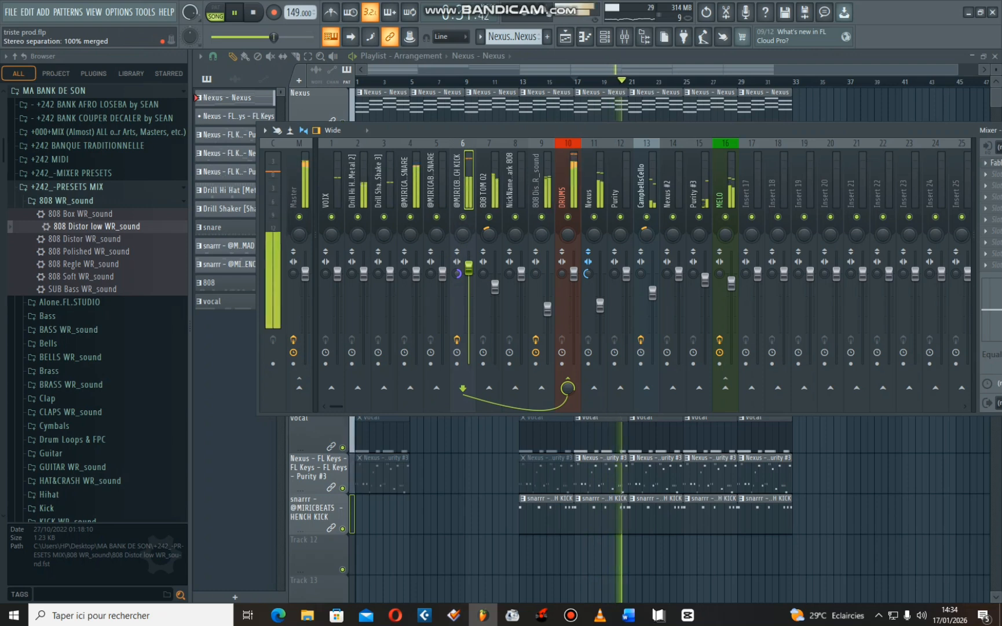
key(space)
click(469, 275)
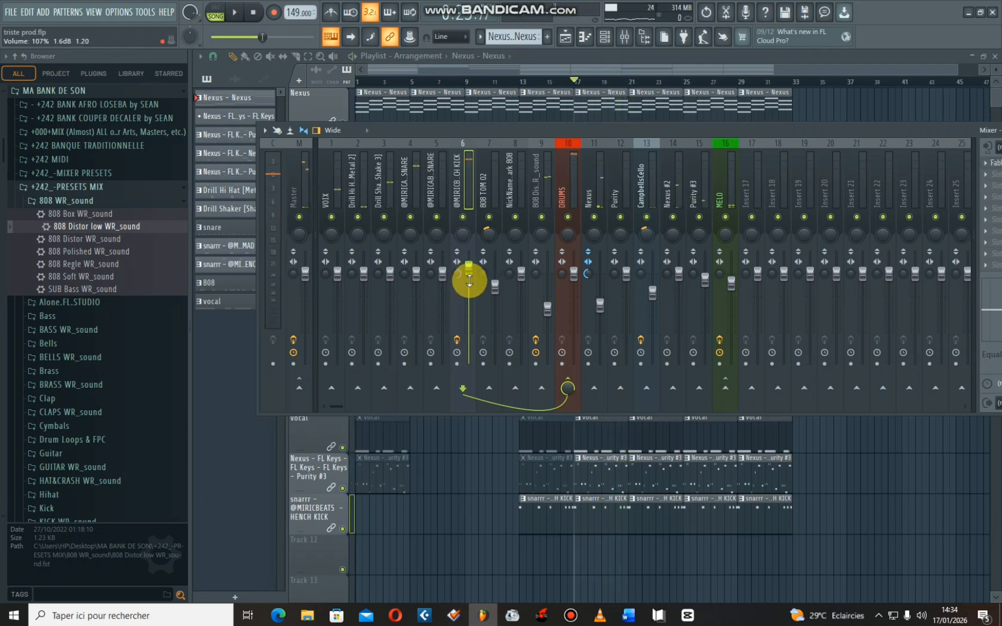
key(space)
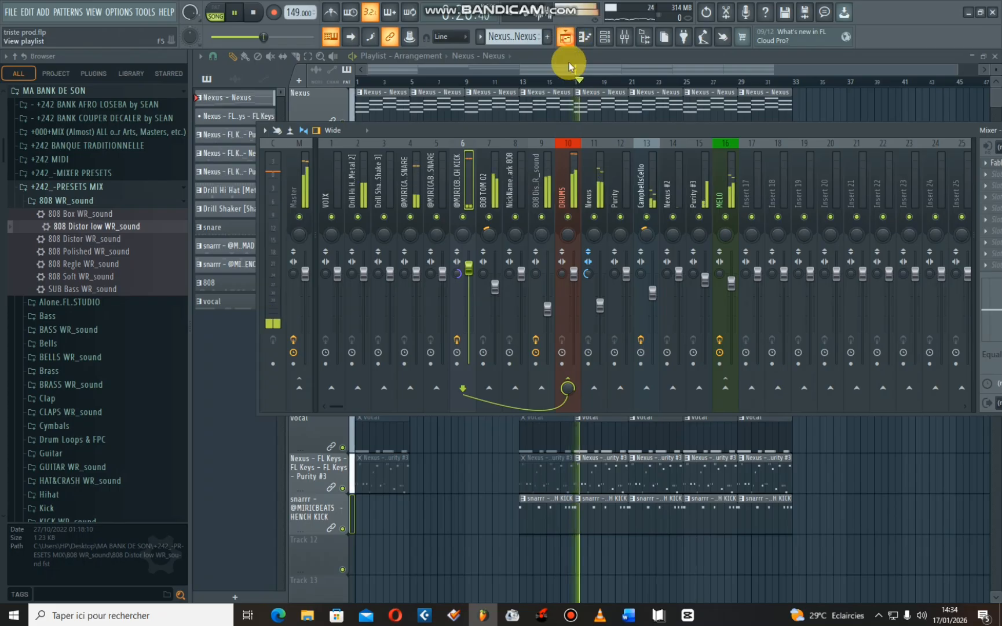
click(566, 36)
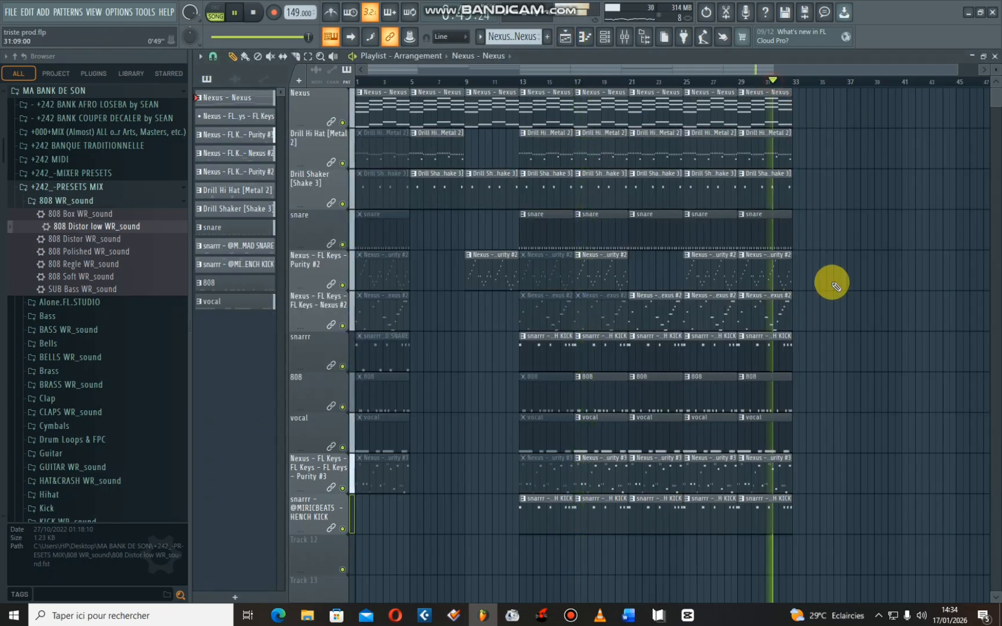
- Shorten the bar 29 clips from the Nexus #2 track down to HENCH KICK so they end at bar 32
drag(814, 524, 782, 315)
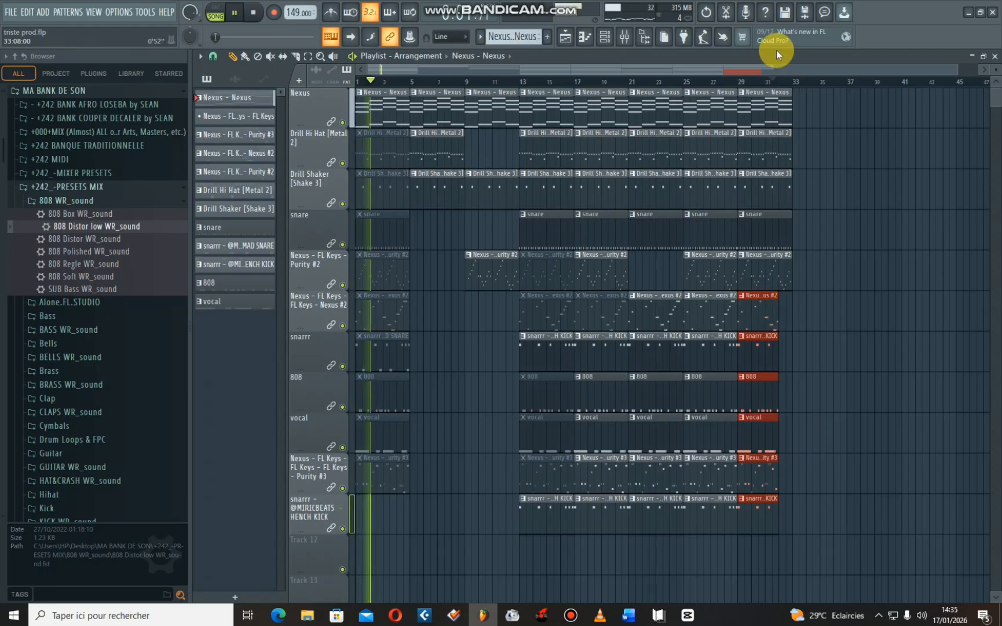
click(769, 82)
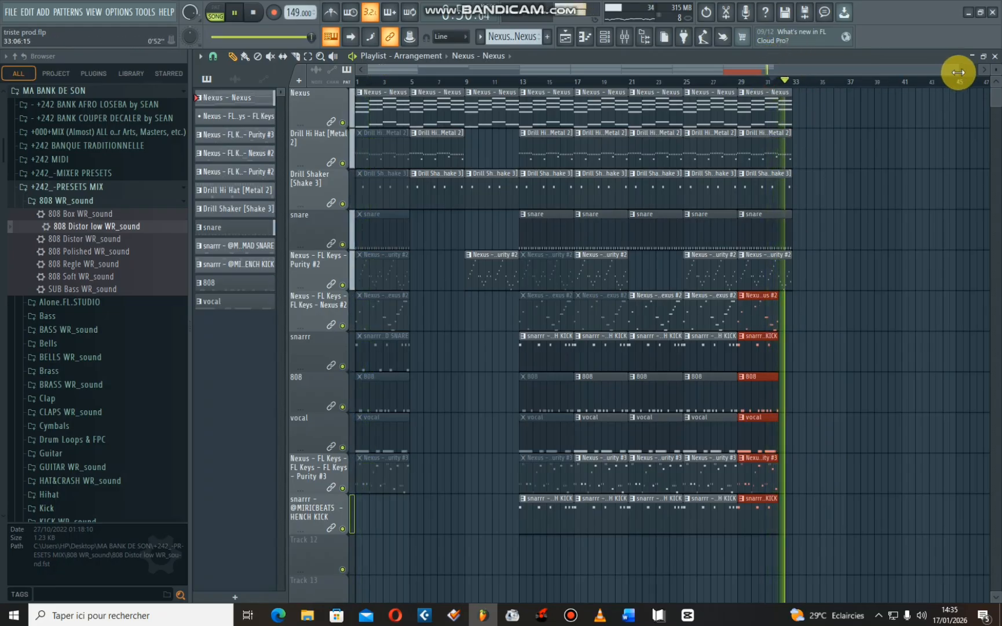
- Copy all bar 21 clips to bar 33 and add a Purity #2 clip at bar 33
drag(959, 71, 757, 272)
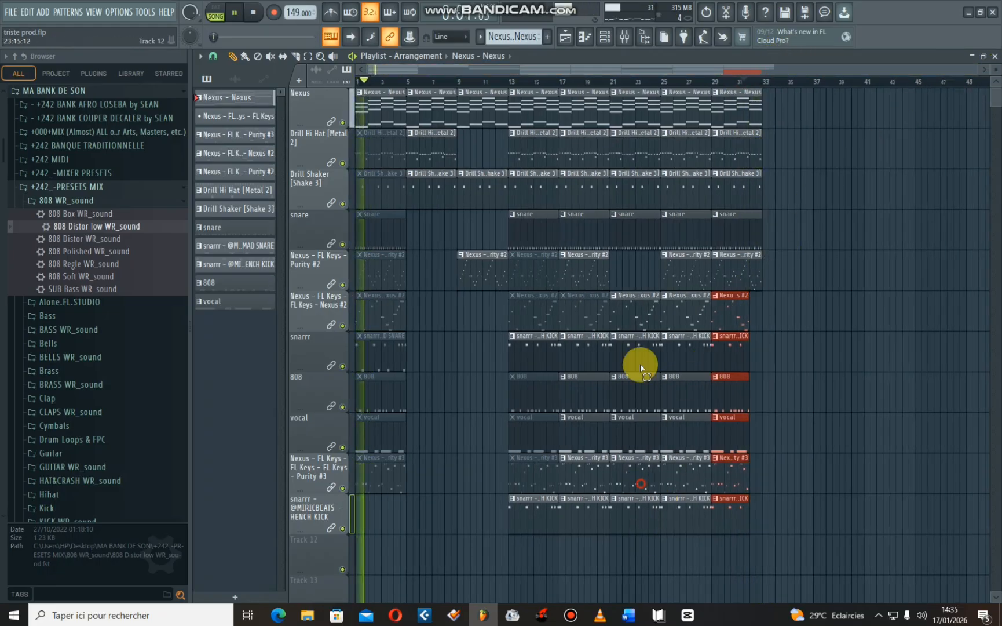
mouse_move(640, 368)
mouse_down()
mouse_move(641, 116)
mouse_move(824, 116)
mouse_move(784, 116)
mouse_up()
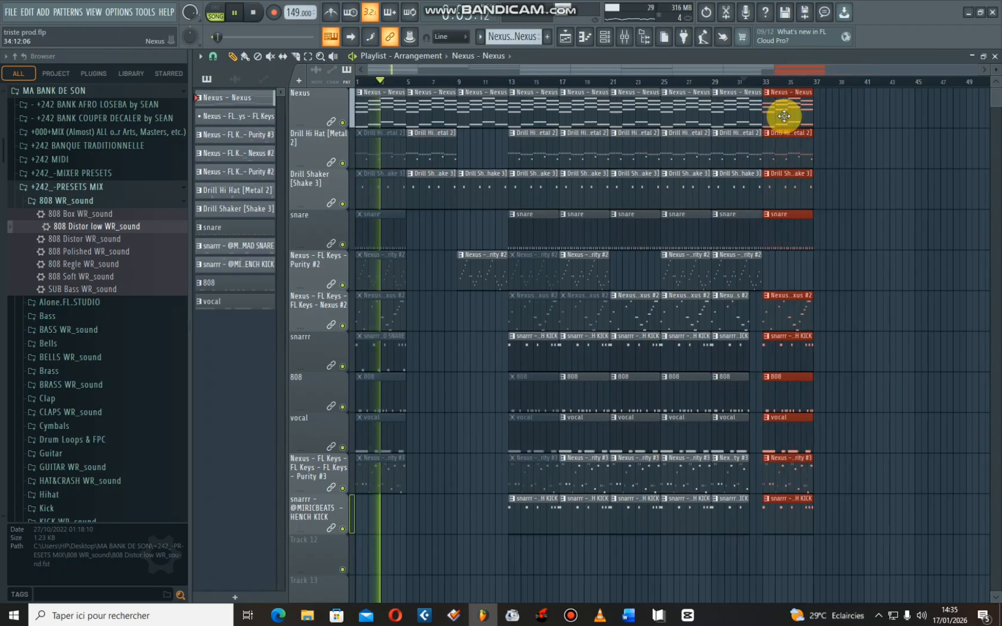
click(744, 82)
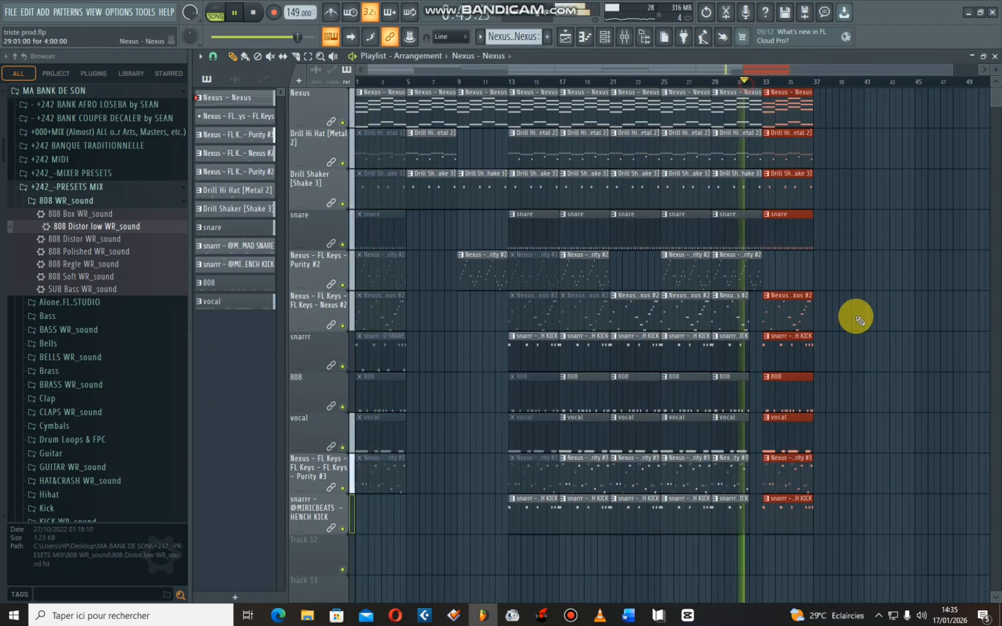
click(790, 281)
drag(736, 271, 787, 272)
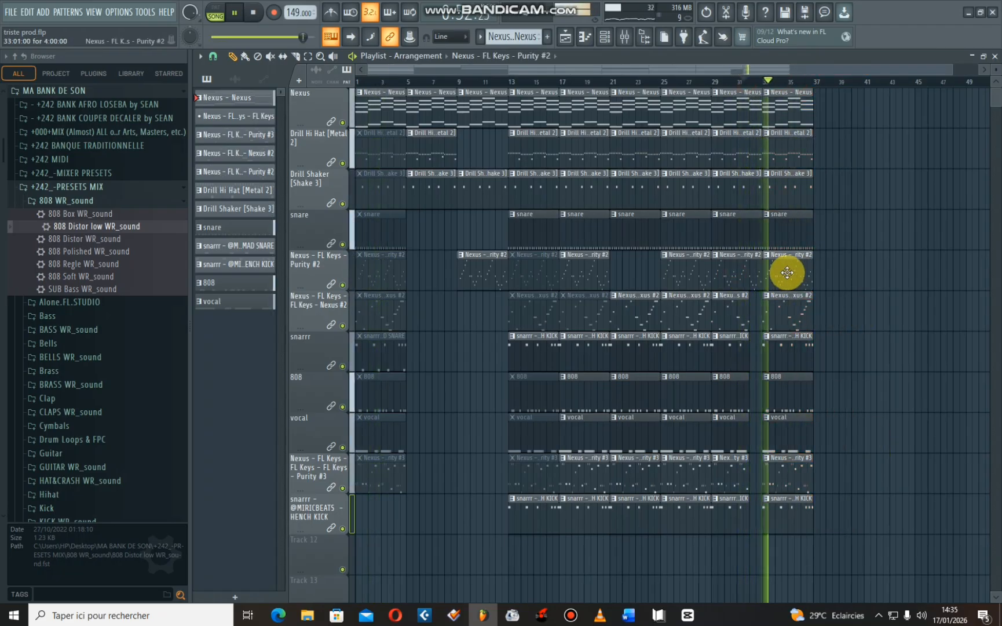
click(750, 82)
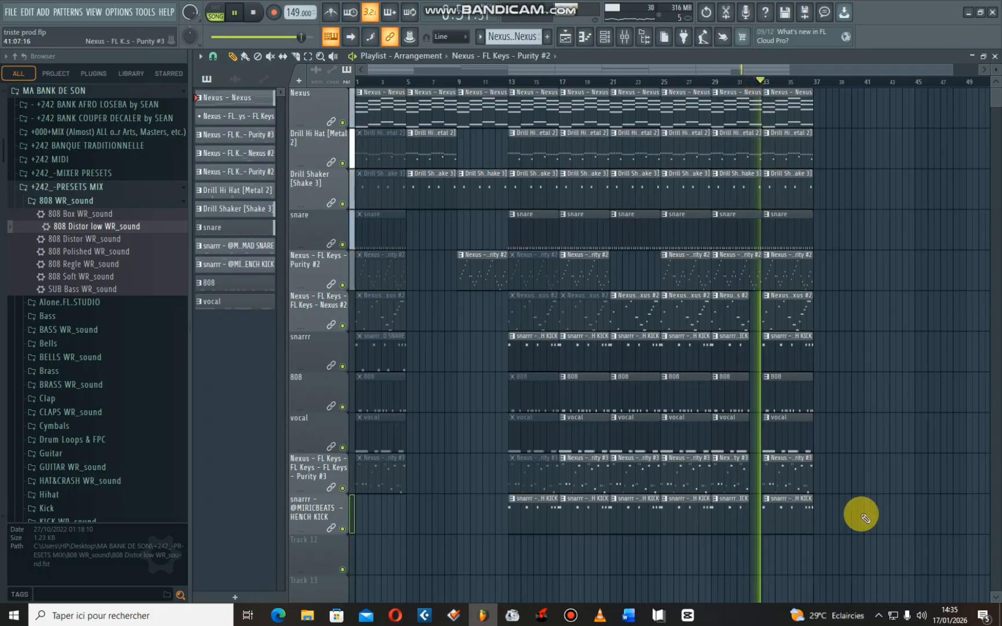
- Duplicate all the bar 33 clips three times, filling every track up to bar 49, and stop playback
drag(859, 536, 783, 98)
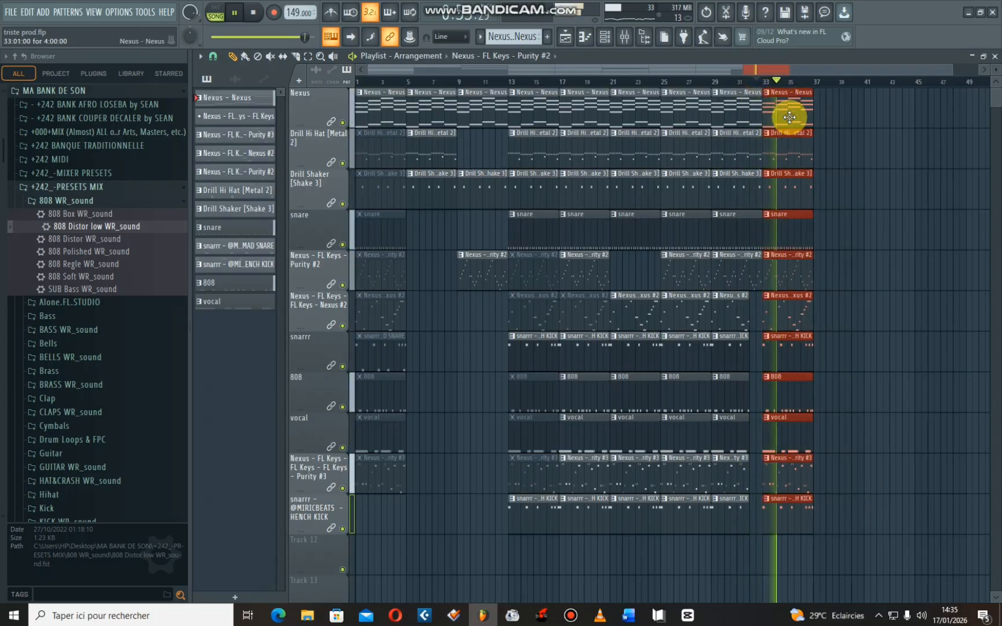
key(ctrl+b)
key(ctrl+b)
key(ctrl+b)
key(space)
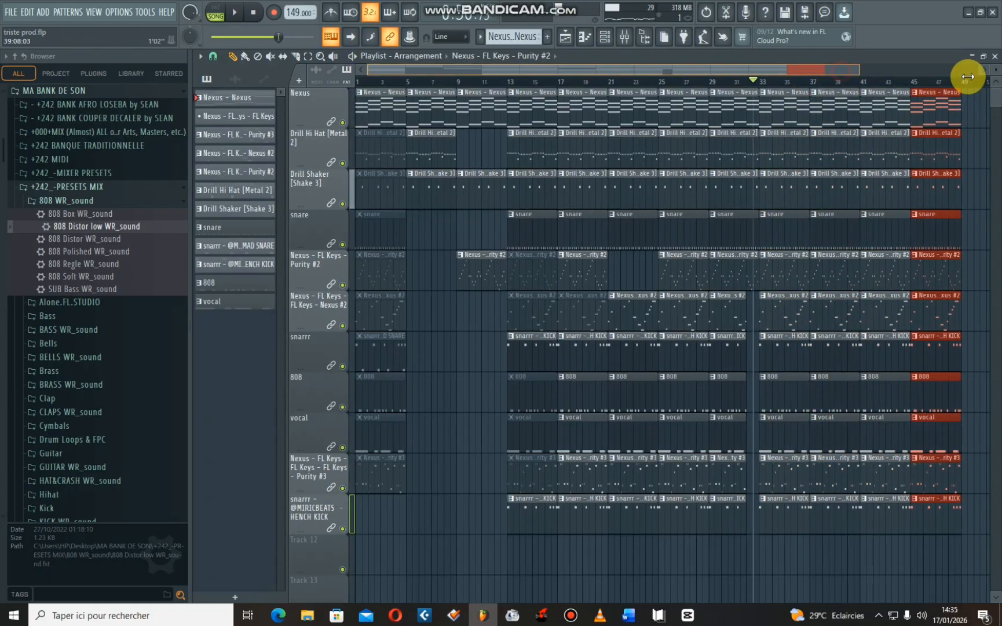
- Play the new section from bar 33 to listen to the transition, and stop playback
drag(968, 77, 979, 77)
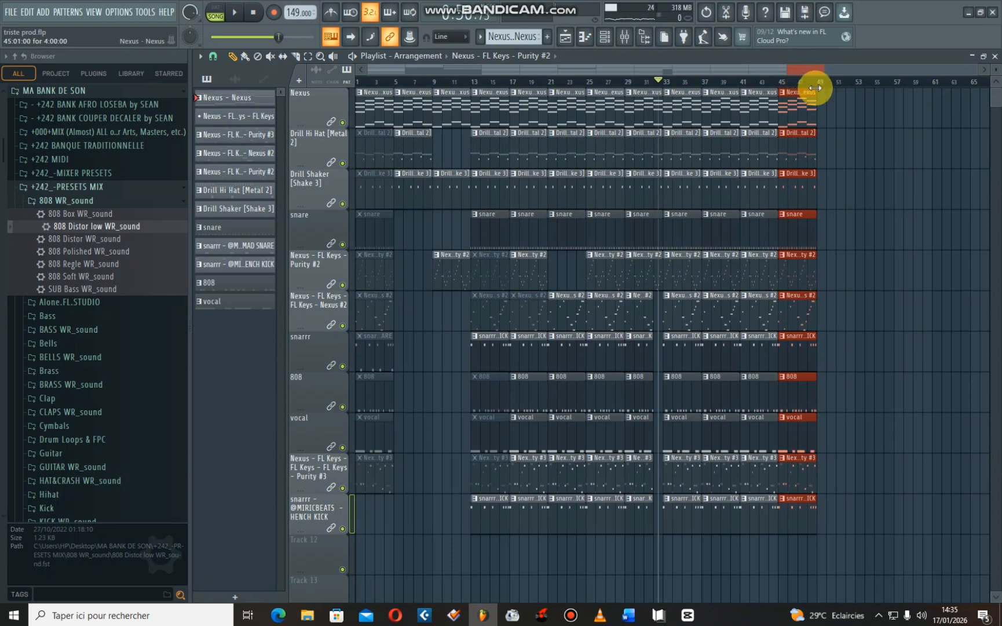
drag(817, 88, 677, 88)
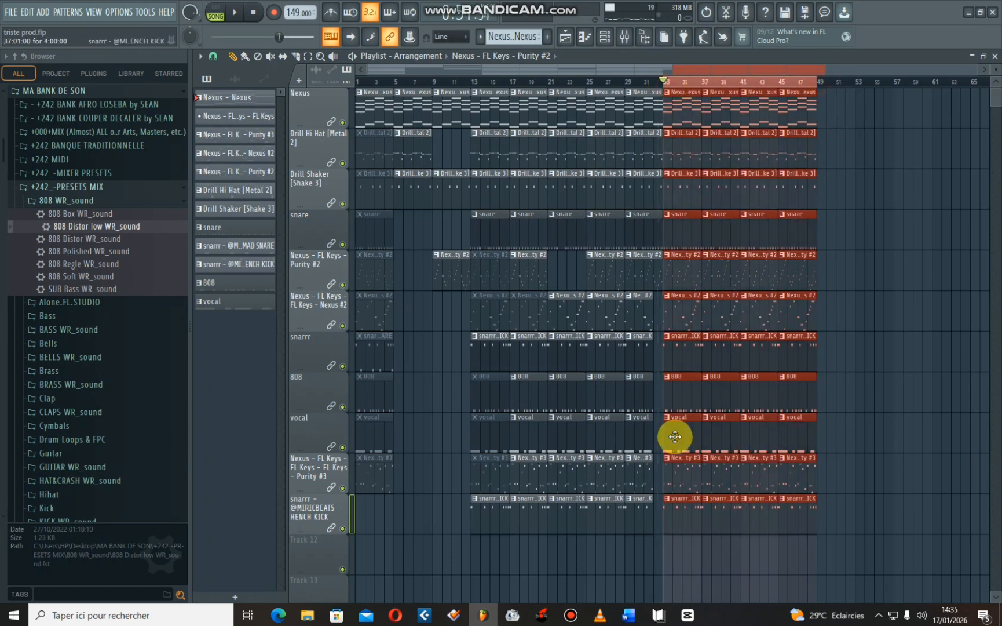
click(677, 117)
key(space)
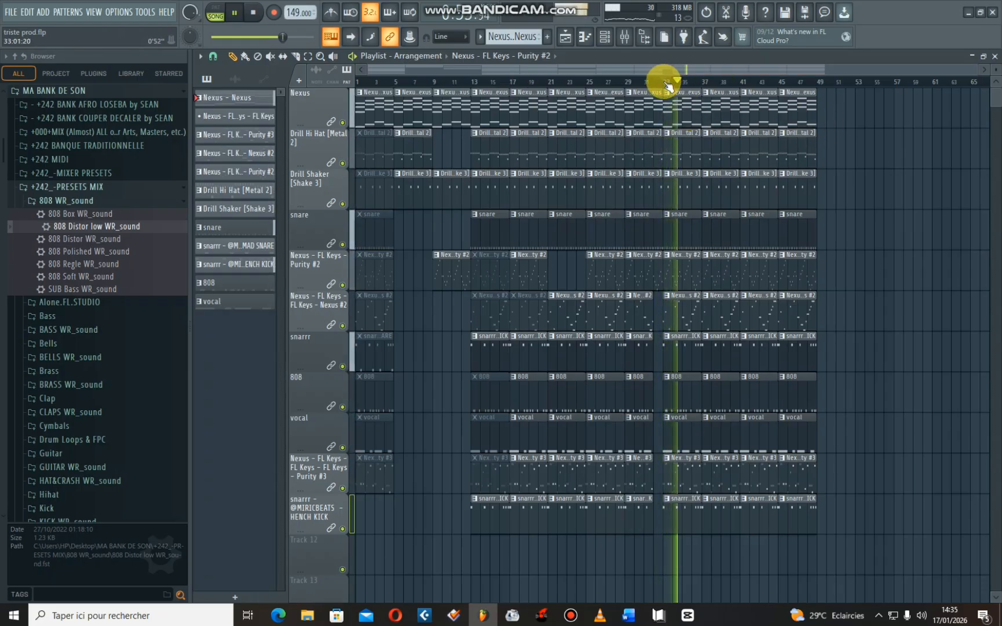
key(space)
- Load the Saturation Knob effect into slot 2 of the mixer's Master track and close its window
click(624, 36)
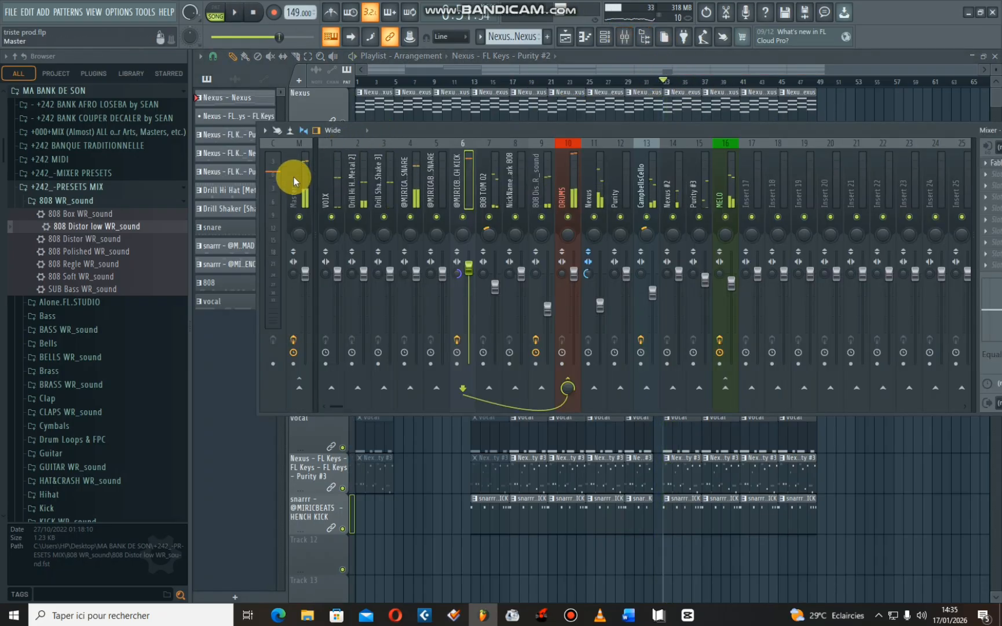
click(293, 181)
drag(870, 129, 700, 128)
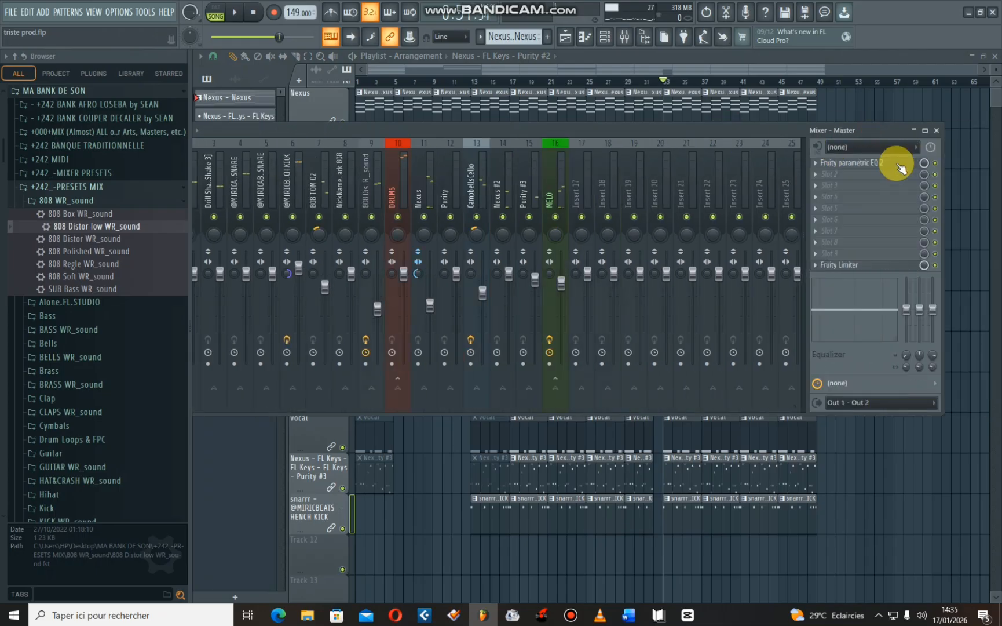
click(825, 179)
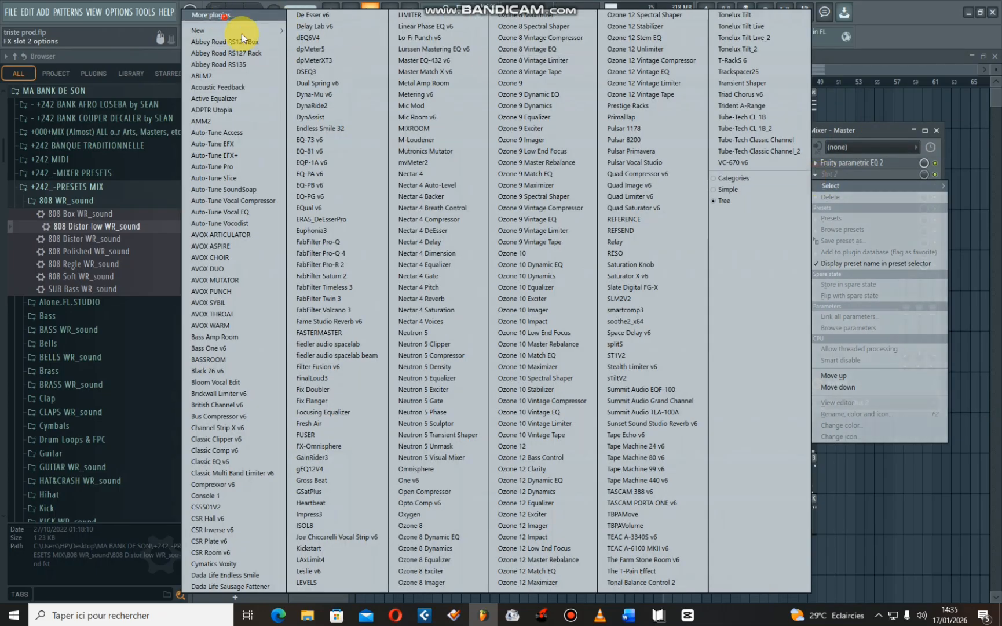
click(212, 15)
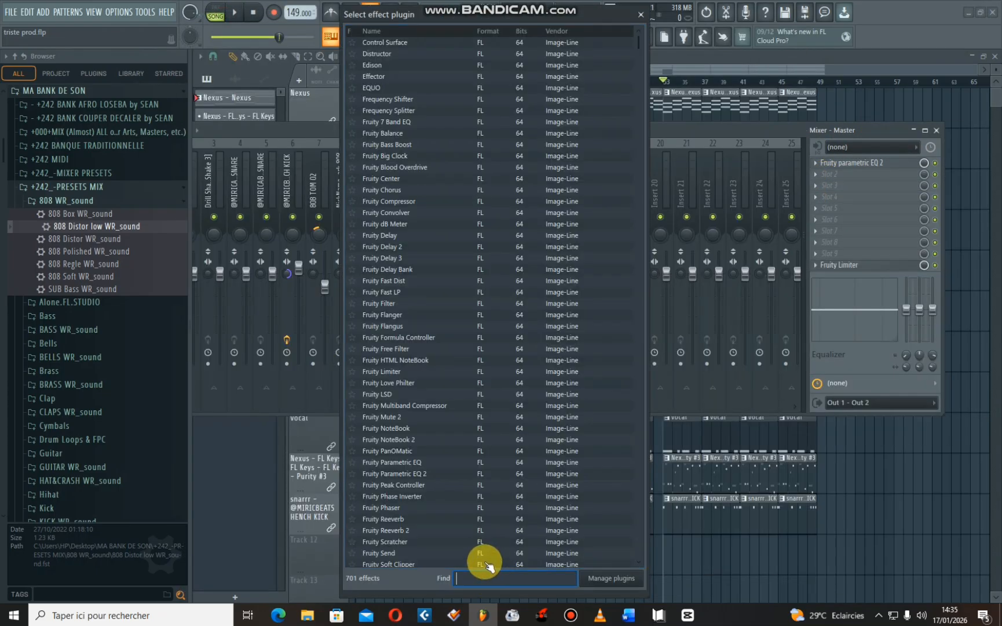
text(KN)
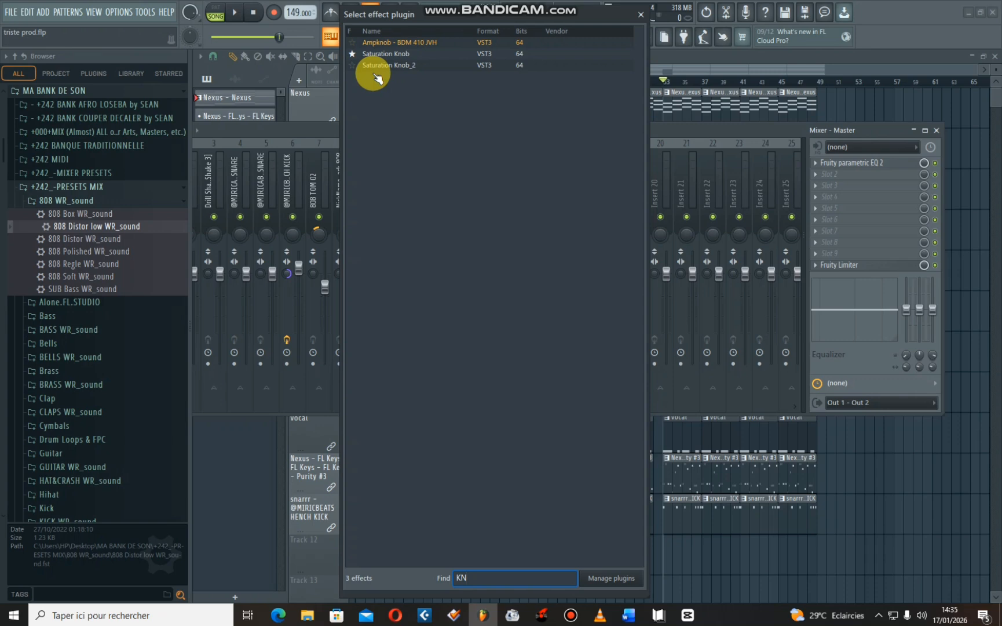
click(403, 53)
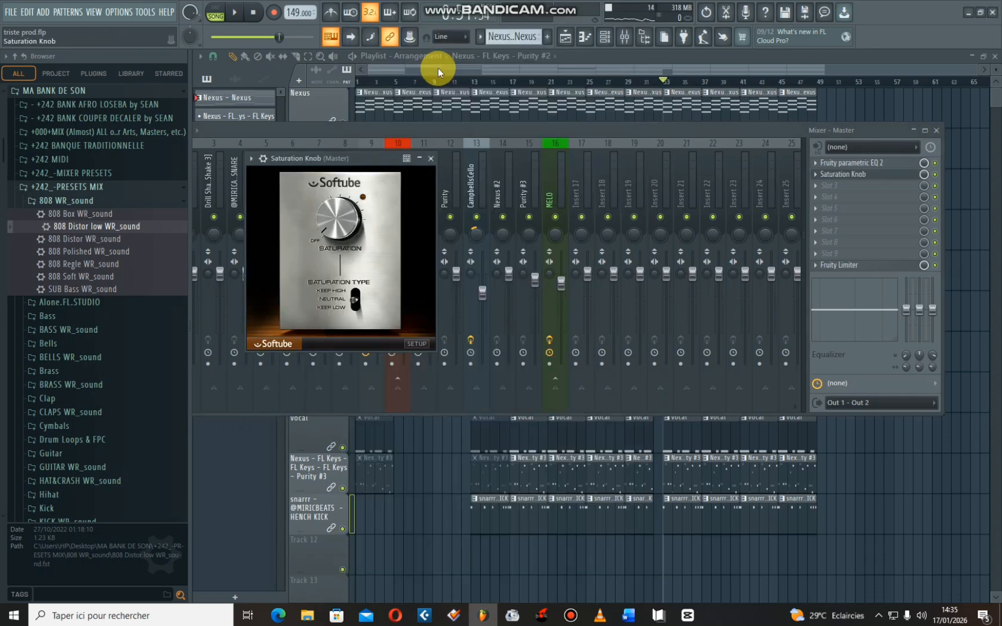
click(430, 158)
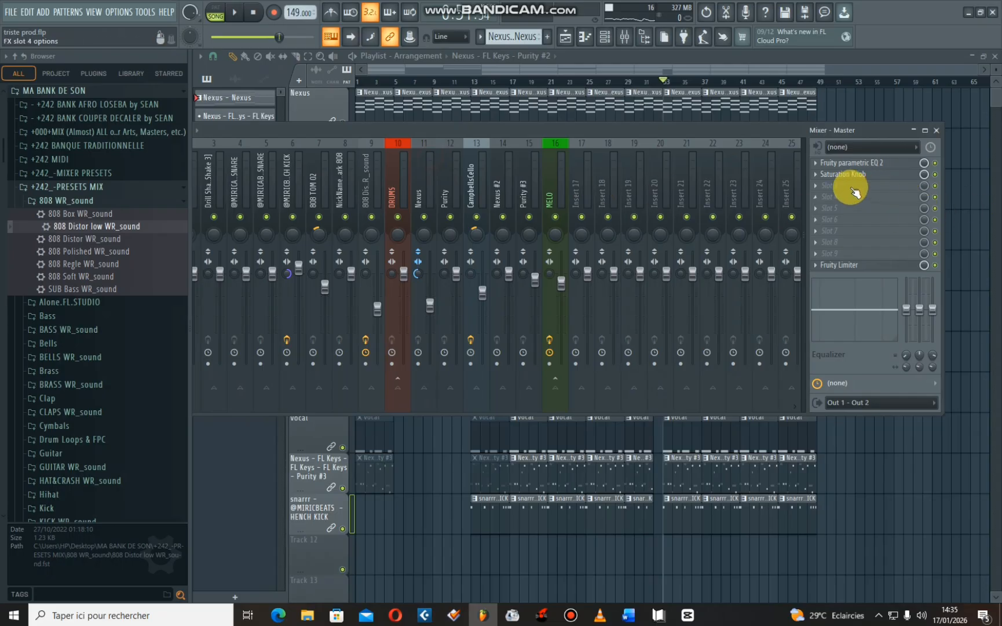
- Delete the Saturation Knob effect from the Master track
click(816, 174)
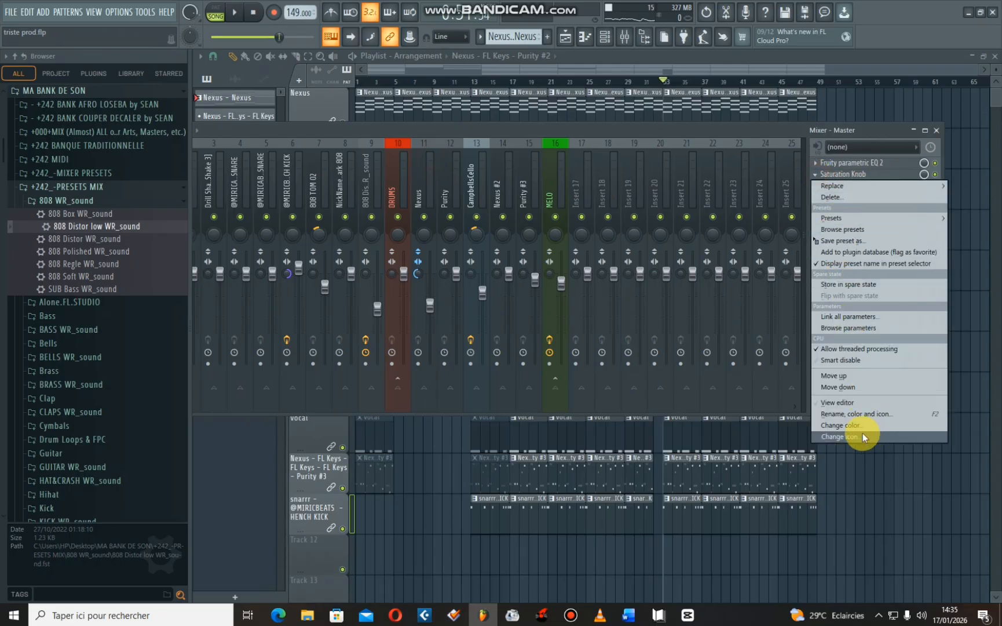
click(831, 197)
click(551, 345)
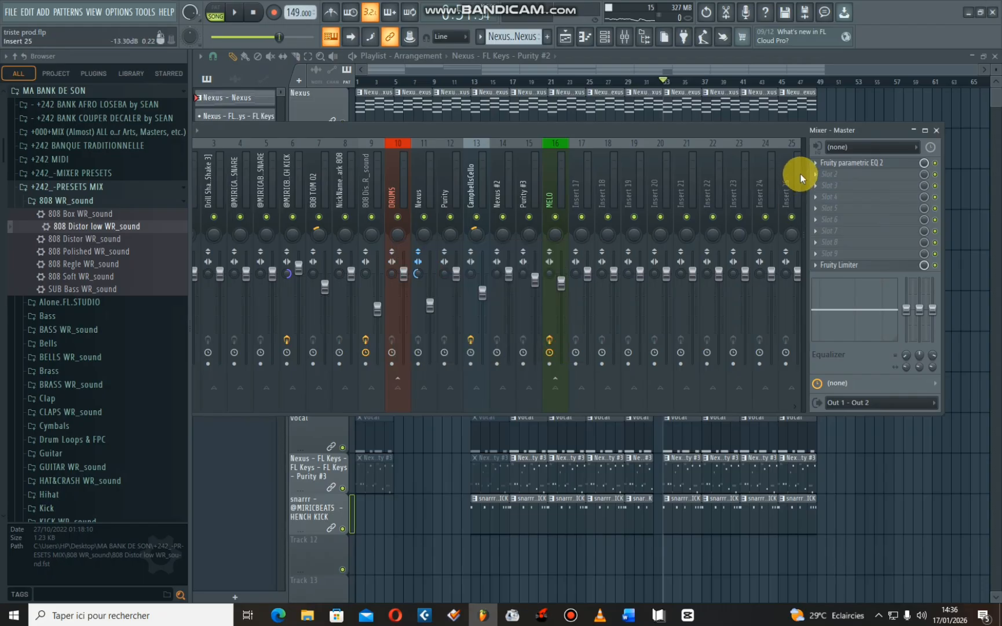
click(816, 174)
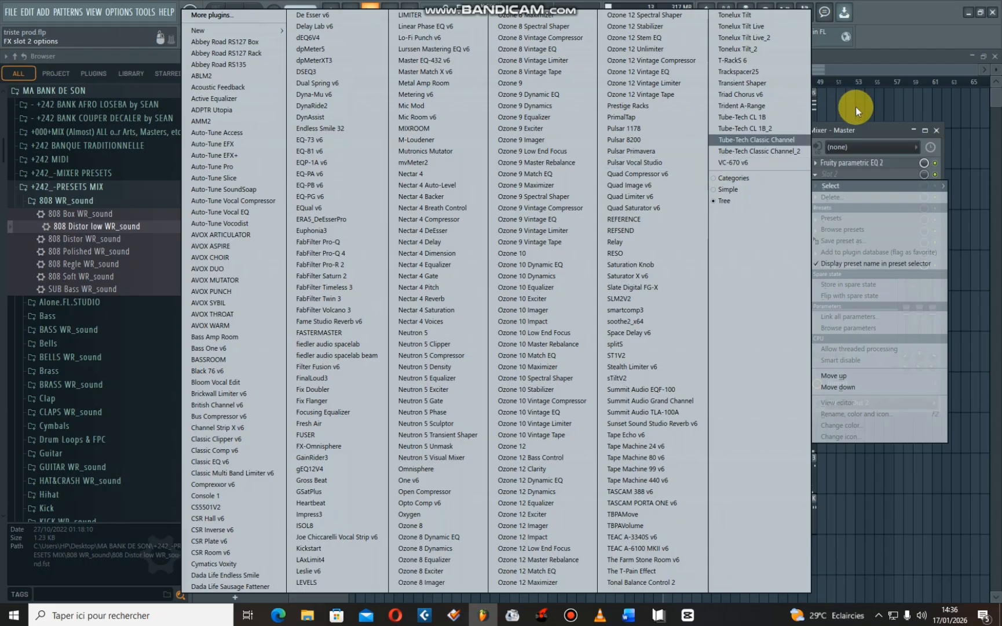
click(864, 129)
click(571, 613)
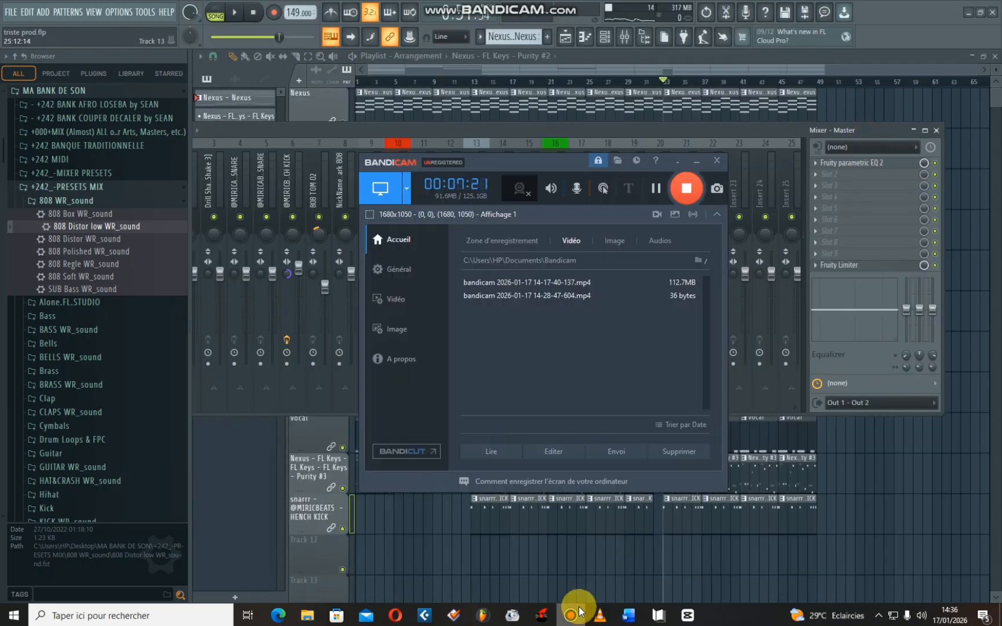
click(687, 188)
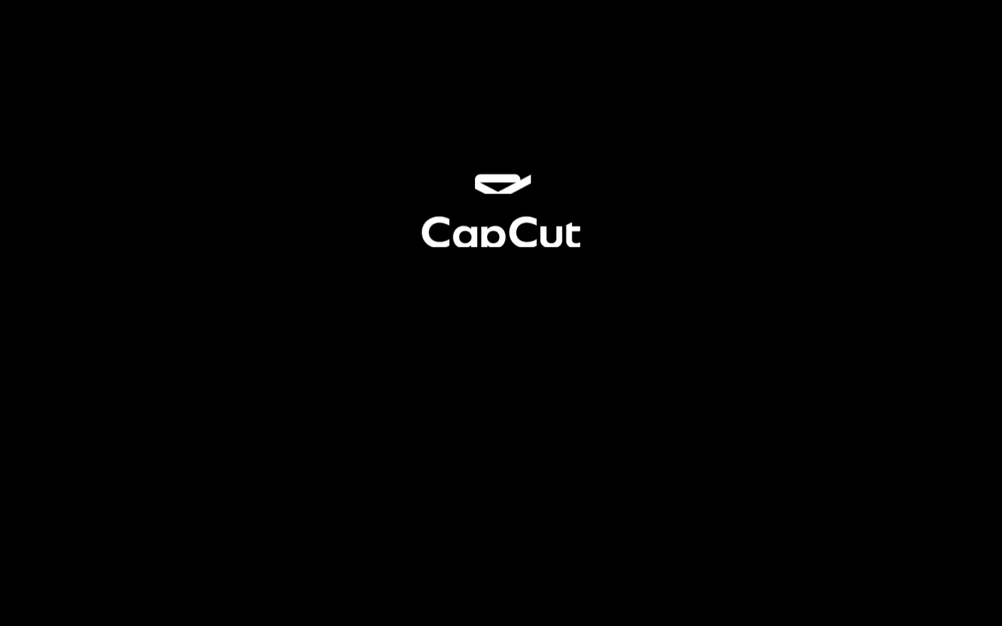